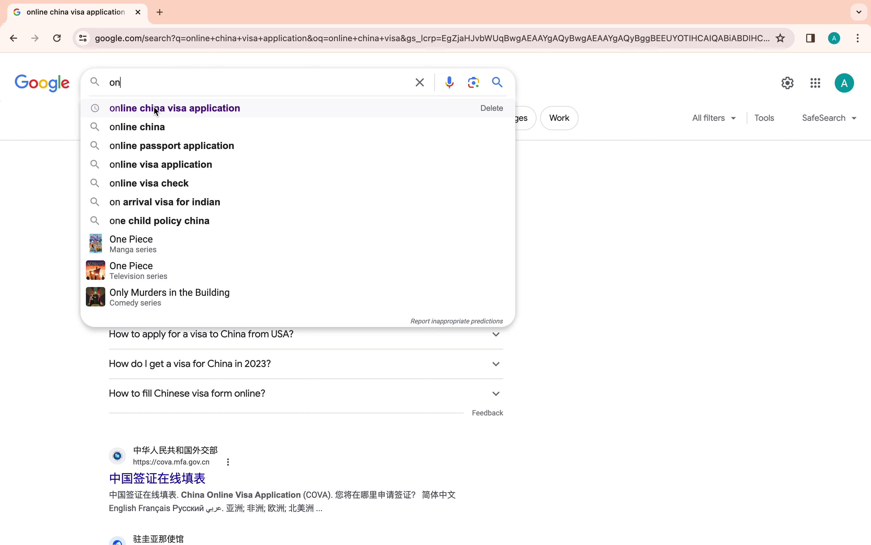
- Search Google for 'online china visa application' and open the cova.mfa.gov.cn COVA site
click(155, 109)
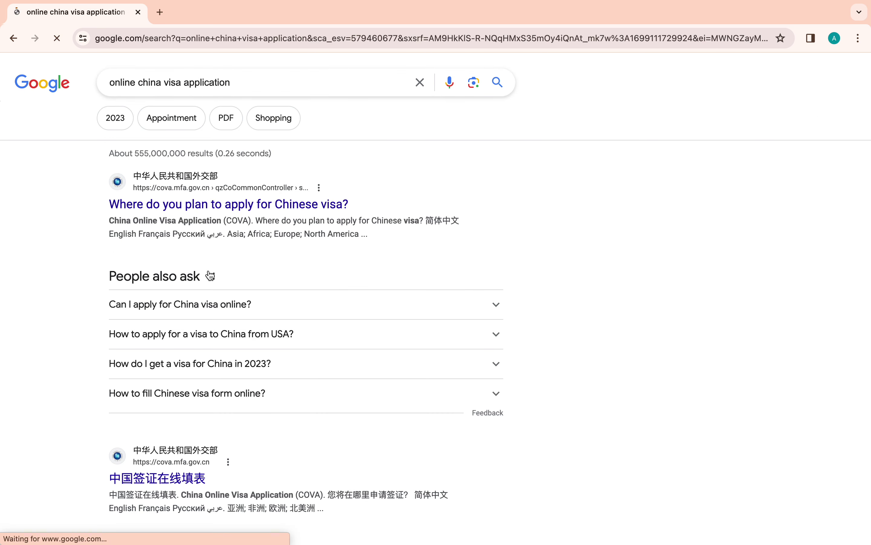
click(185, 181)
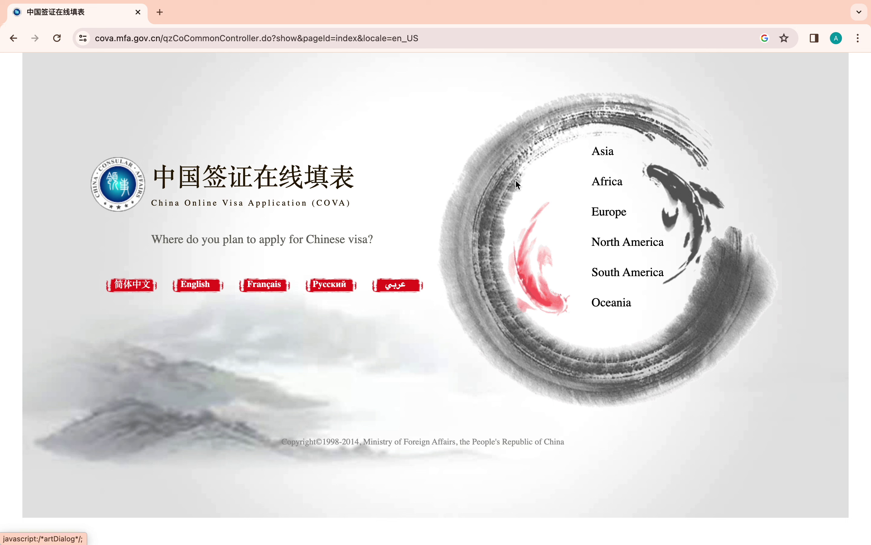
- Choose Africa, then ADDIS ABABA under Ethiopia as the application location
click(607, 182)
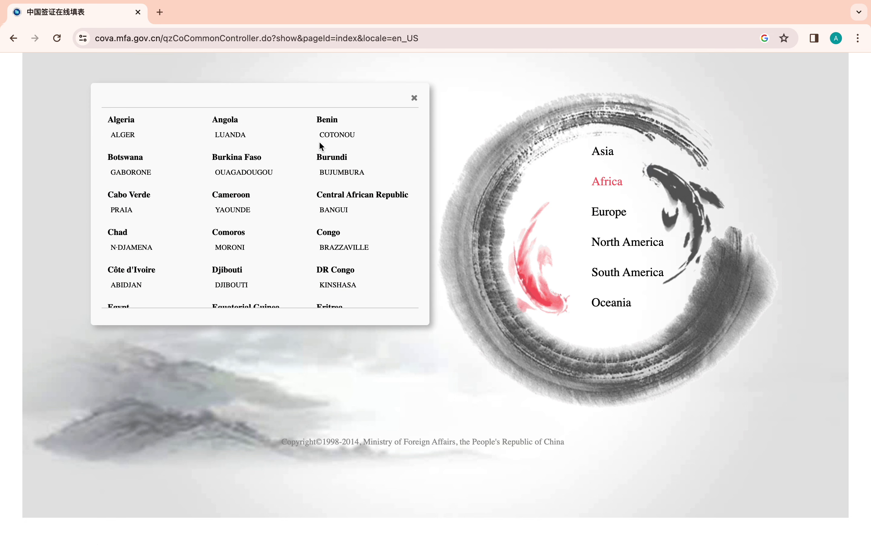
scroll(185, 235, down, 2)
scroll(182, 235, down, 3)
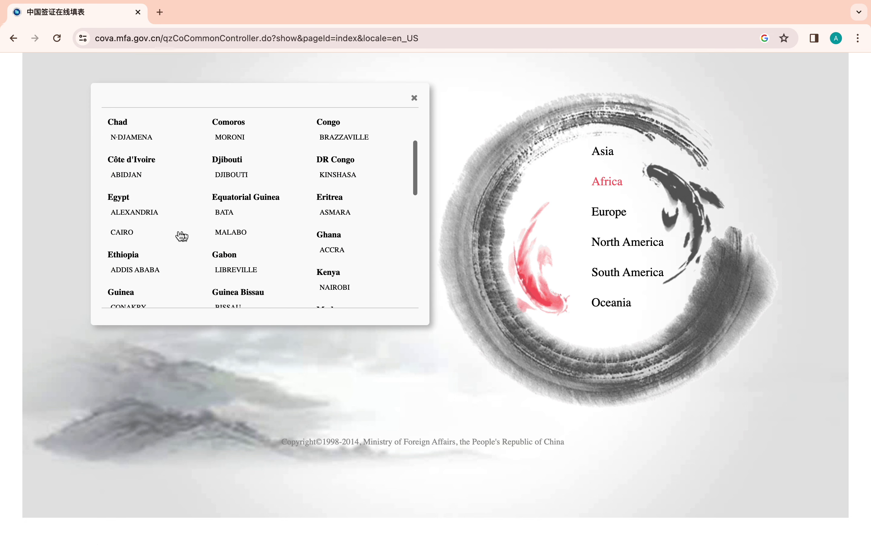
click(134, 272)
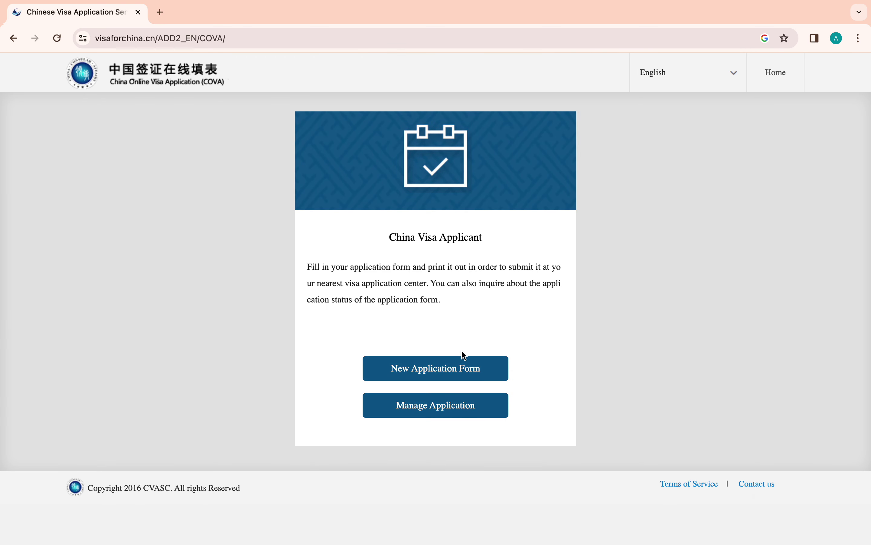
- Begin a New Application Form and agree to the terms and conditions
click(427, 373)
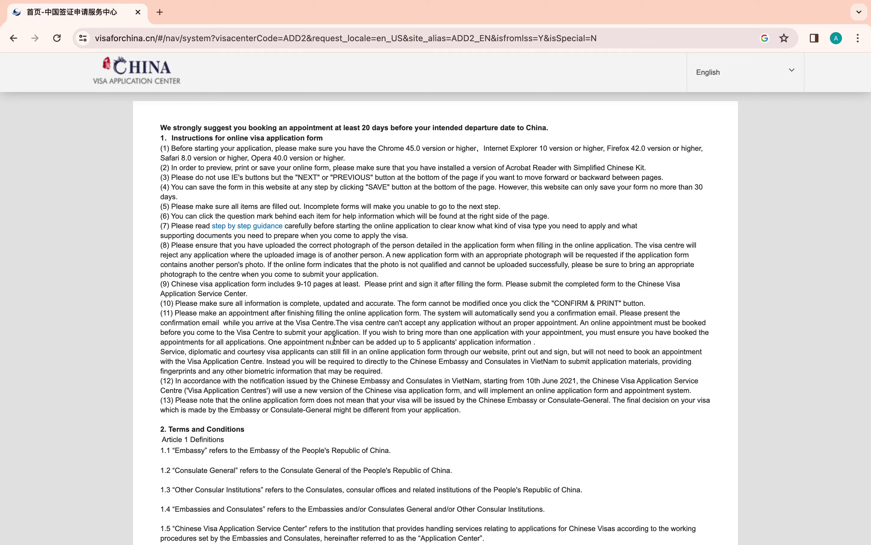
scroll(335, 340, down, 6)
scroll(335, 340, down, 20)
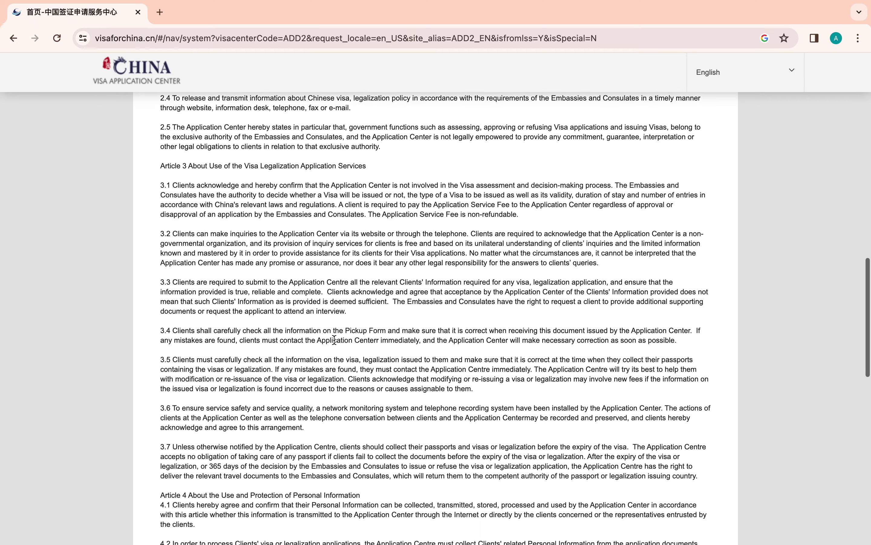
scroll(335, 340, down, 15)
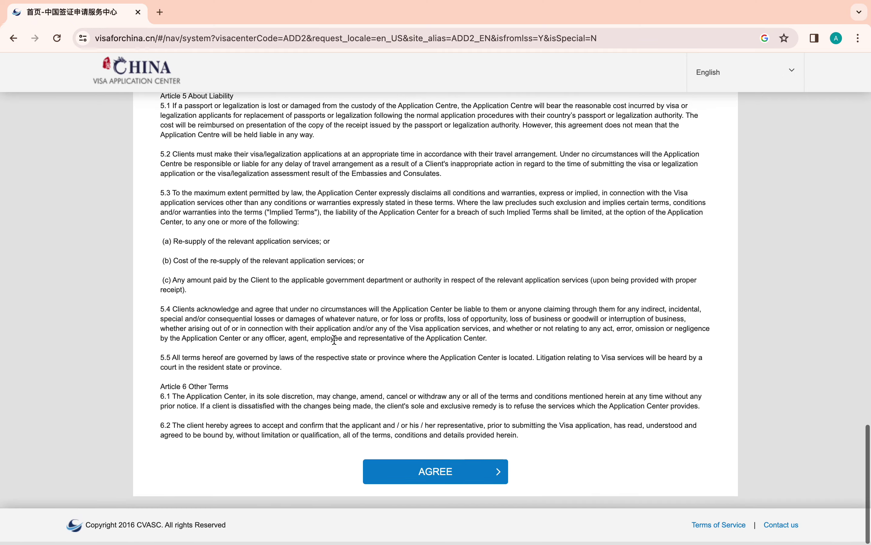
click(469, 476)
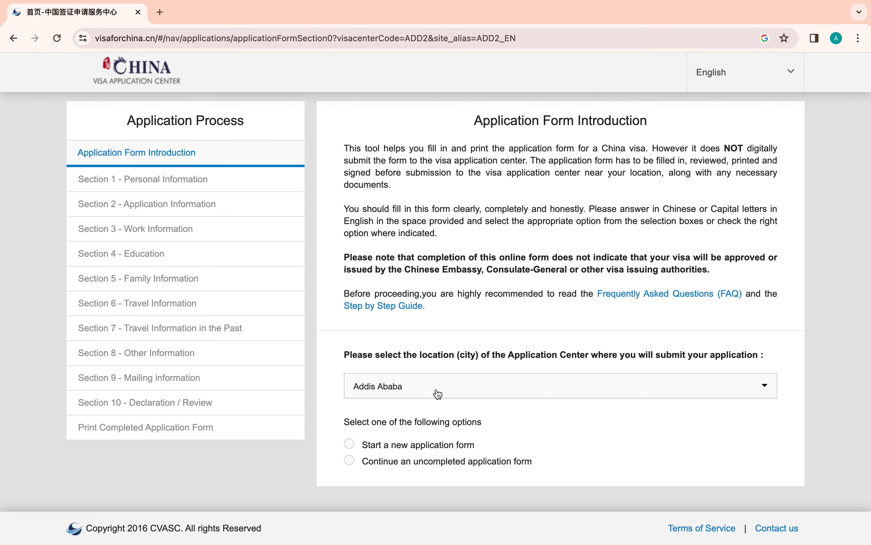
- Choose 'Start a new application form', start it, and solve the slider captcha
click(350, 444)
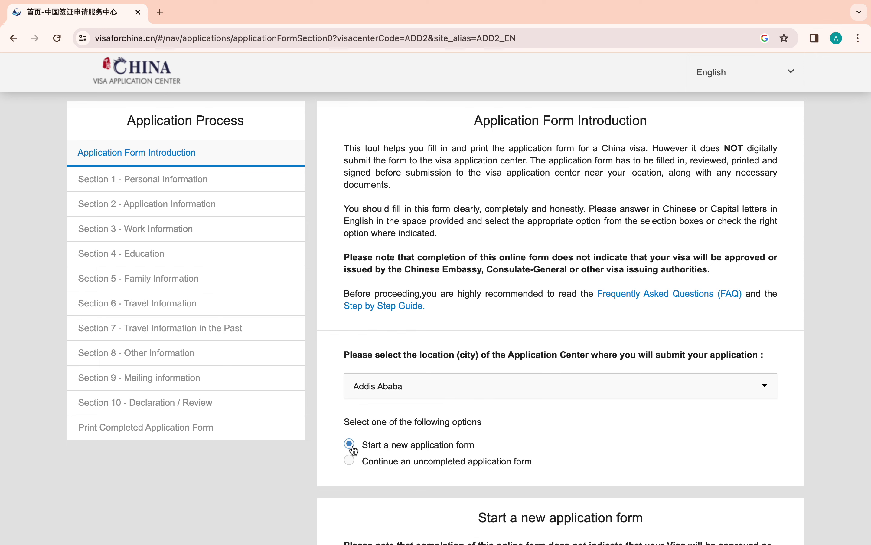
scroll(585, 431, down, 5)
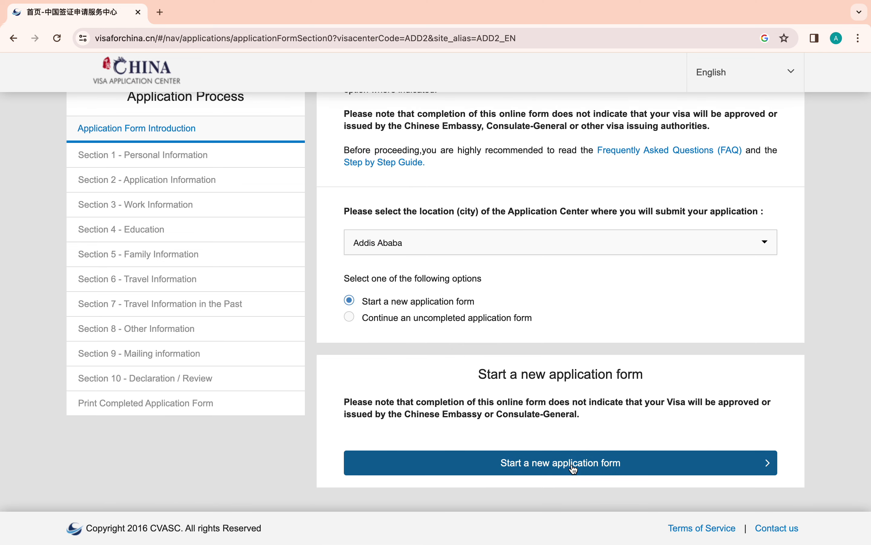
click(576, 465)
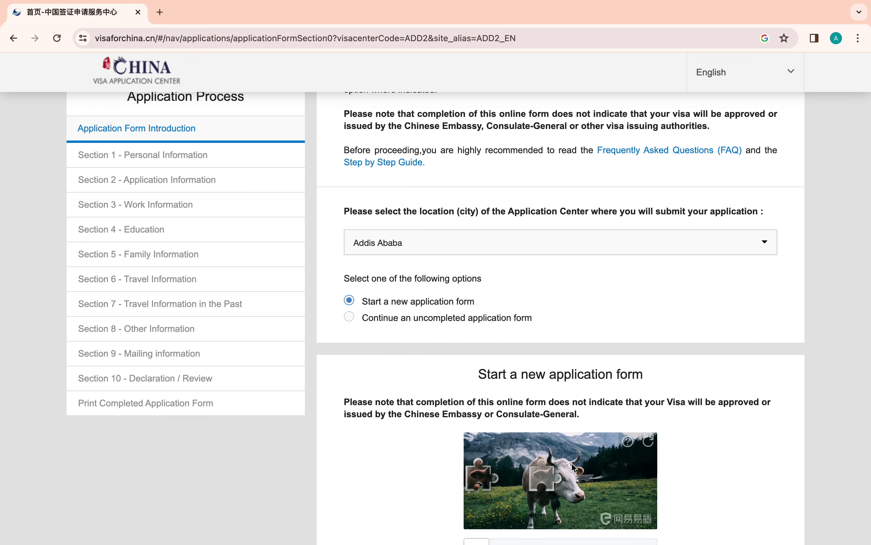
scroll(573, 468, down, 3)
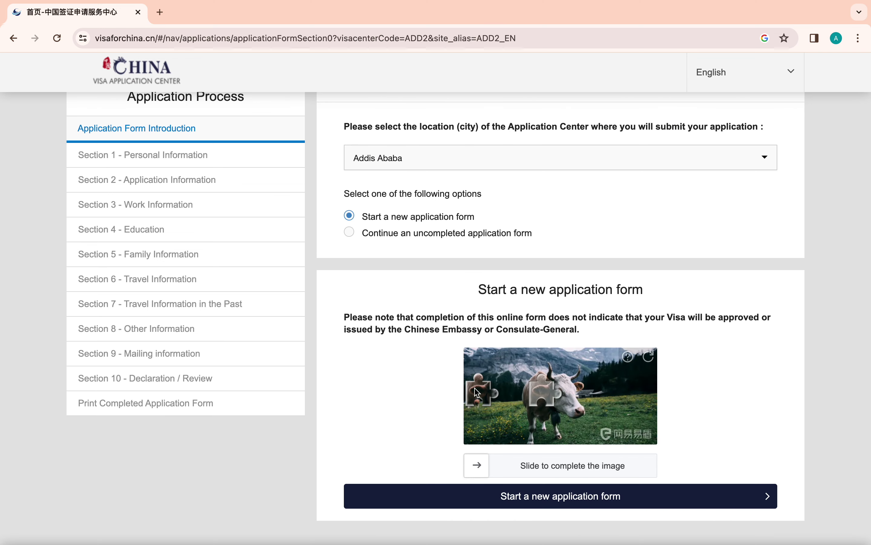
drag(493, 395, 557, 396)
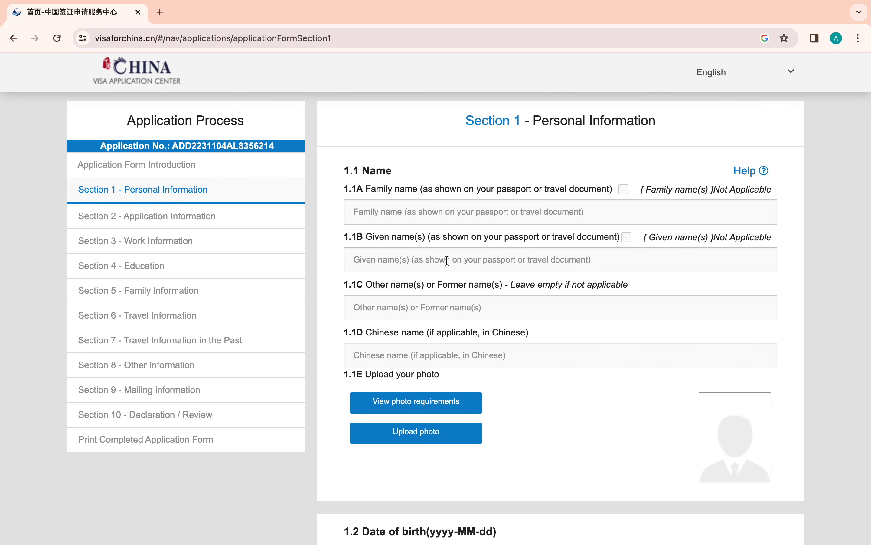
- Mark family name Not Applicable, enter given name ABC and other names def
click(389, 210)
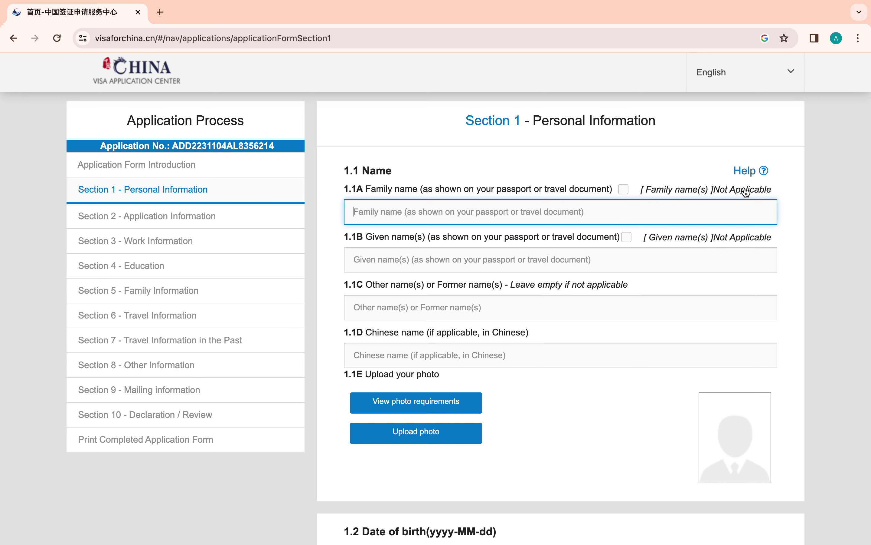
click(624, 190)
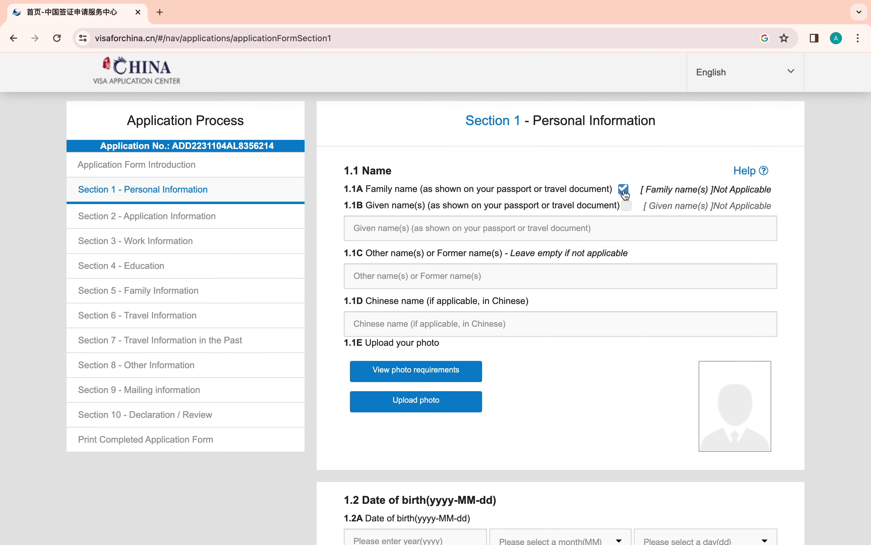
click(424, 229)
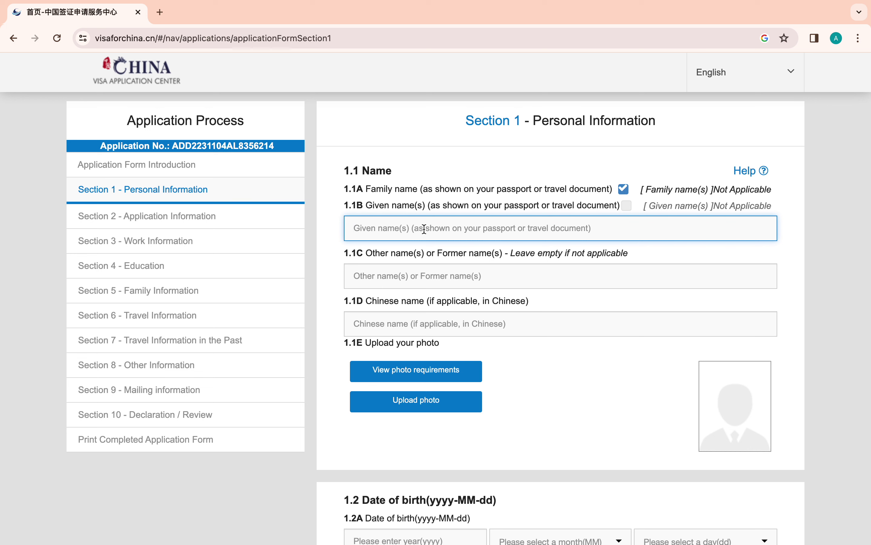
text(A)
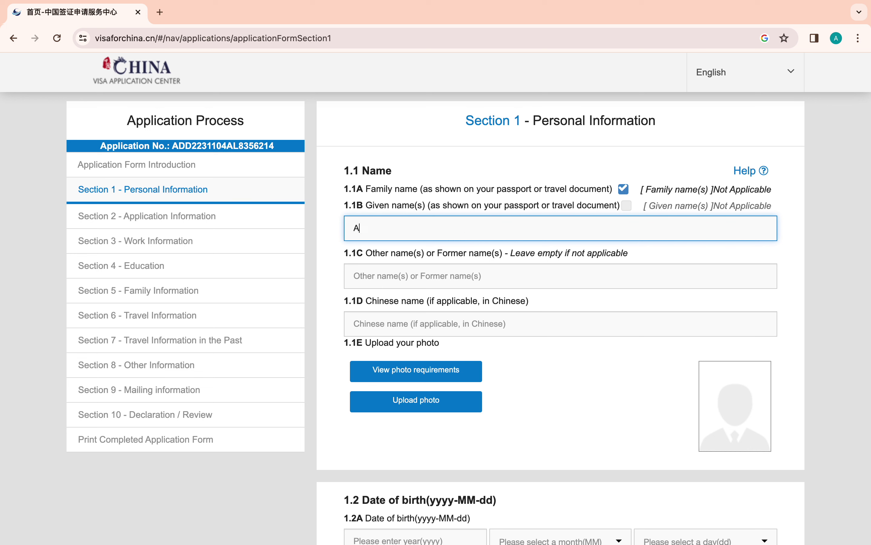
text(BC)
click(410, 286)
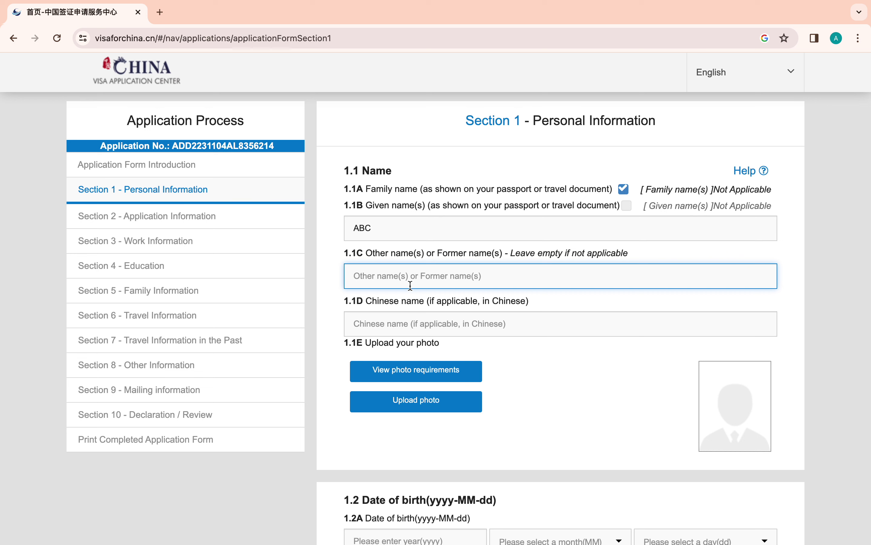
text(def)
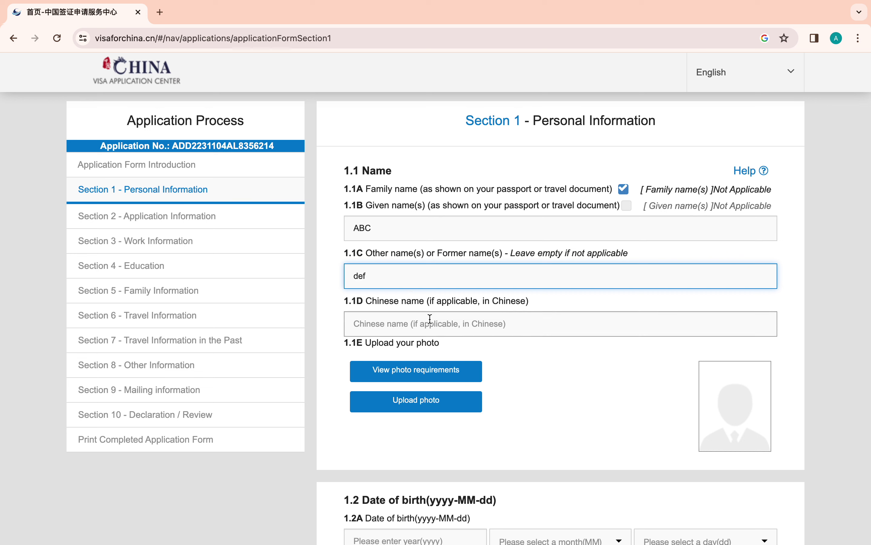
- Enter 'wulian' as the Chinese name and open the photo upload page
click(429, 320)
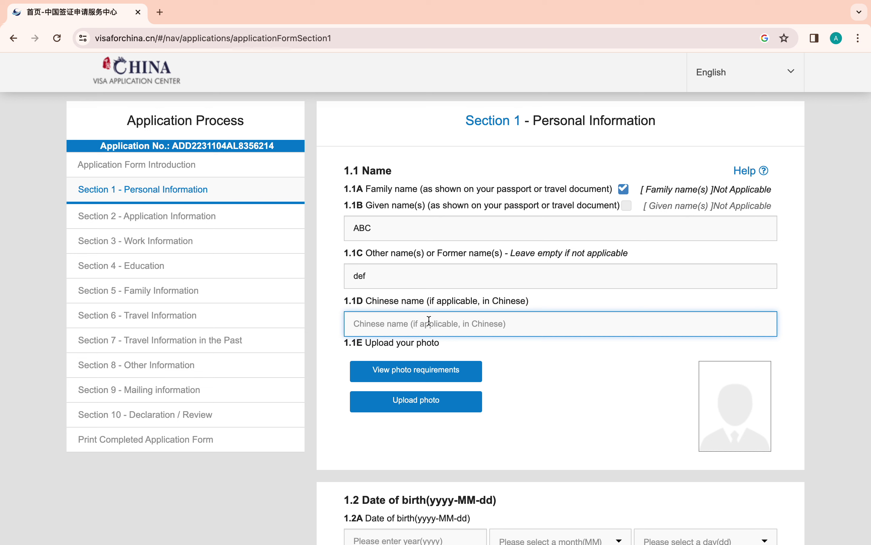
text(wulian)
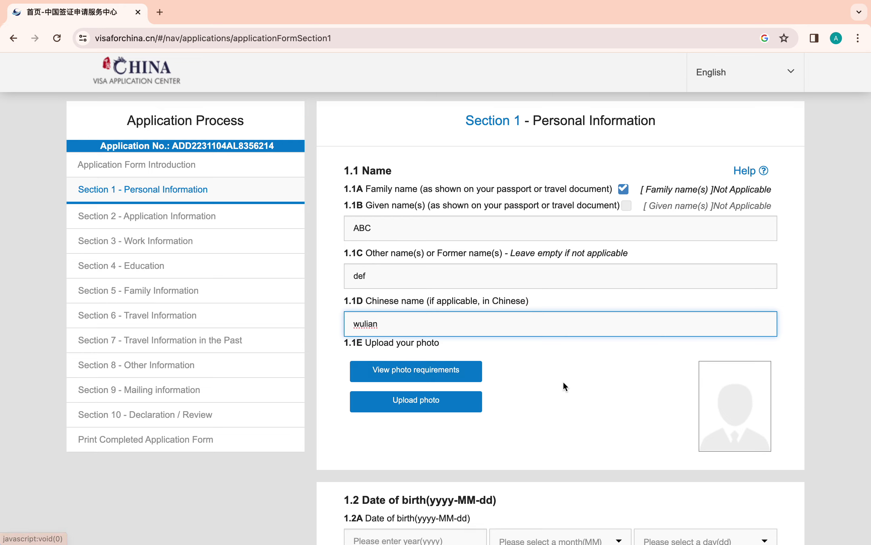
scroll(564, 383, down, 4)
scroll(564, 386, down, 3)
scroll(564, 386, up, 2)
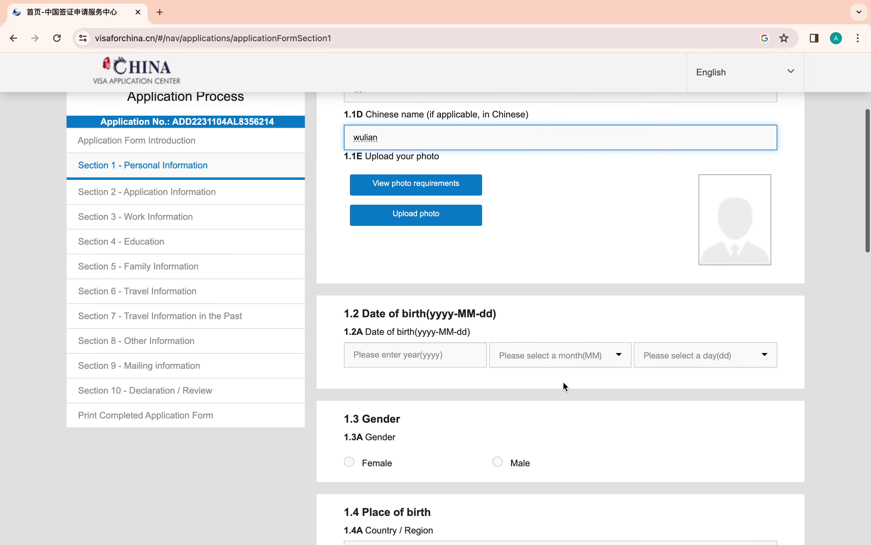
click(424, 216)
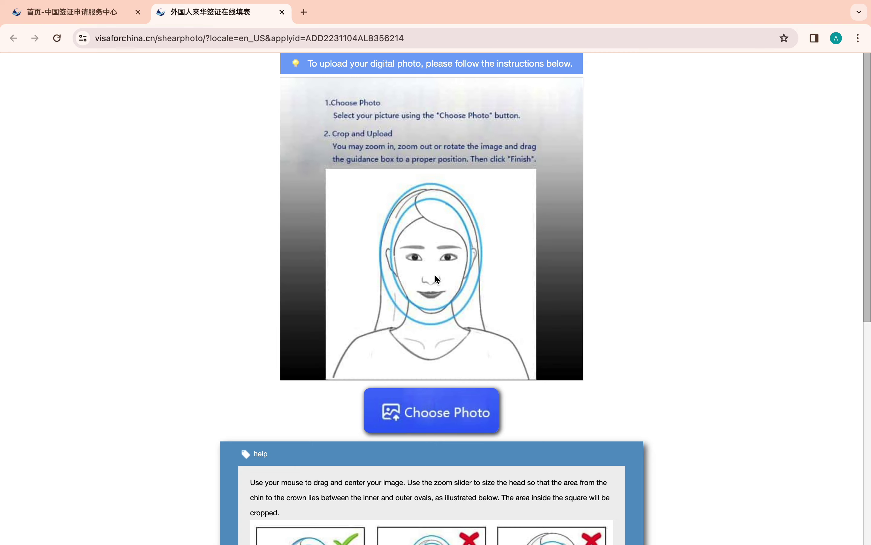
- Load IMG_20230303_143200_934.jpg from Downloads into the photo crop editor
click(434, 412)
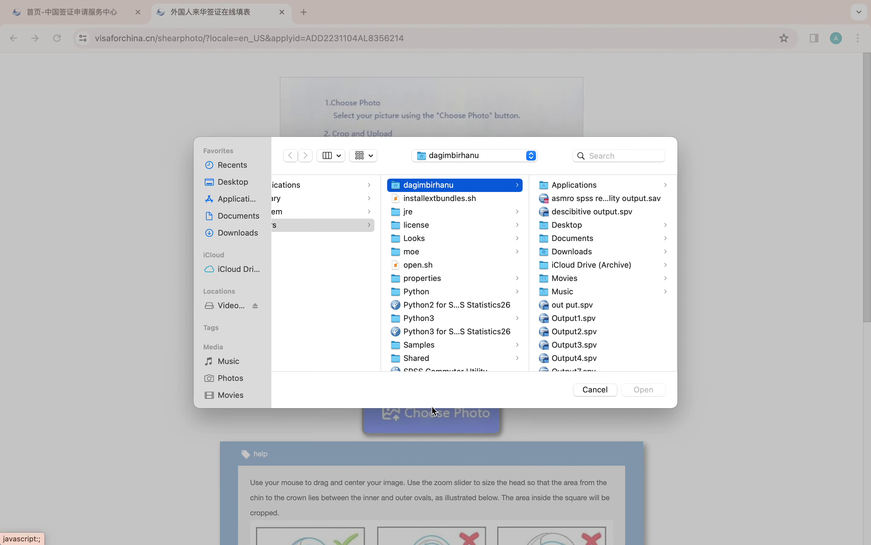
scroll(457, 296, down, 3)
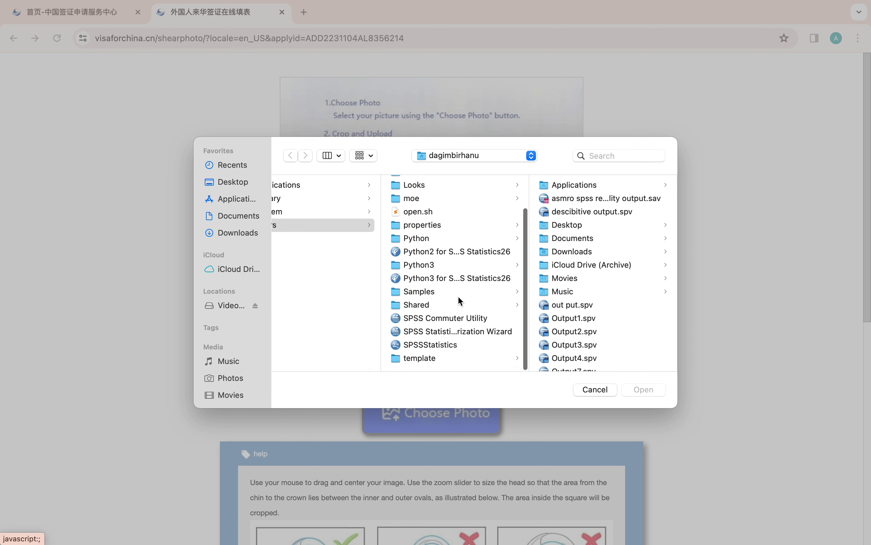
click(237, 215)
click(237, 231)
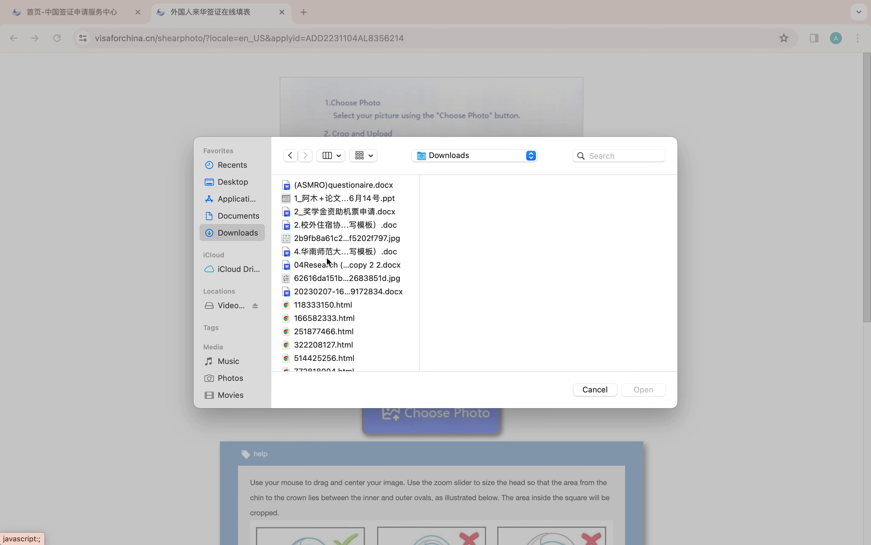
scroll(326, 256, down, 10)
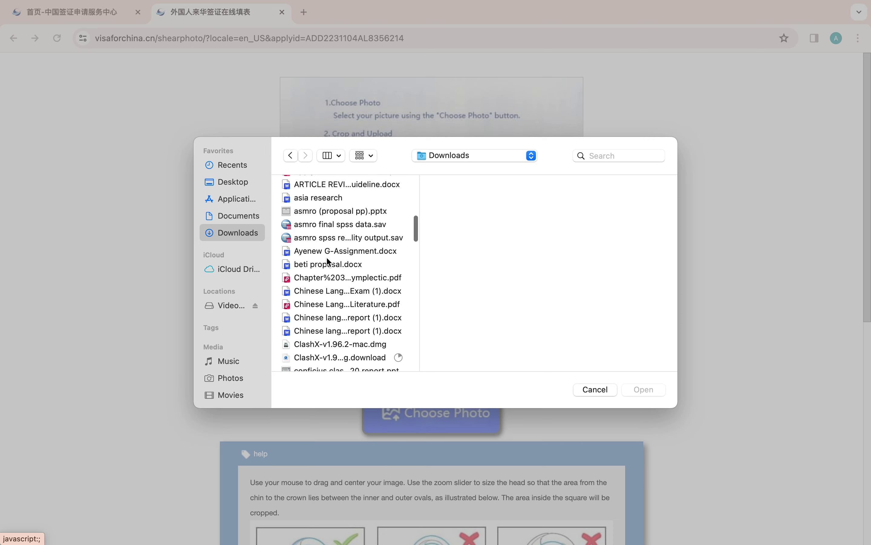
scroll(328, 261, down, 15)
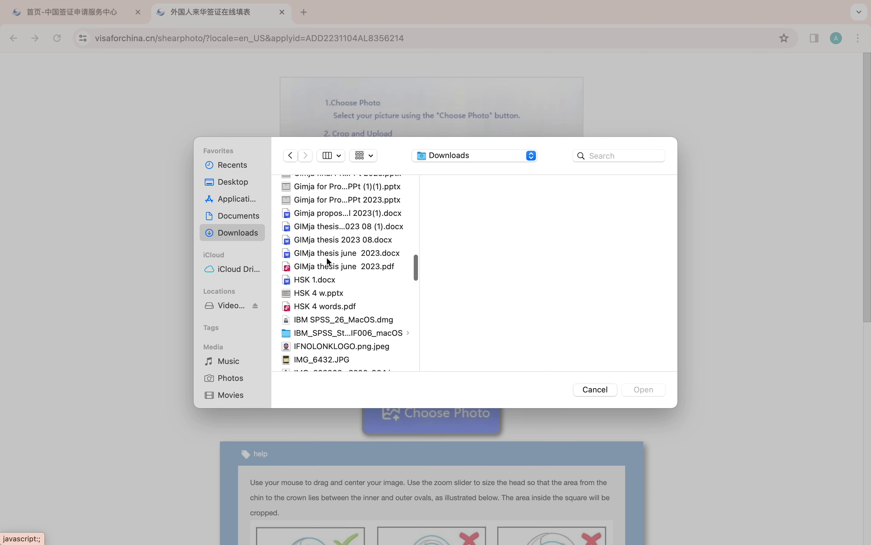
scroll(326, 256, down, 3)
click(315, 300)
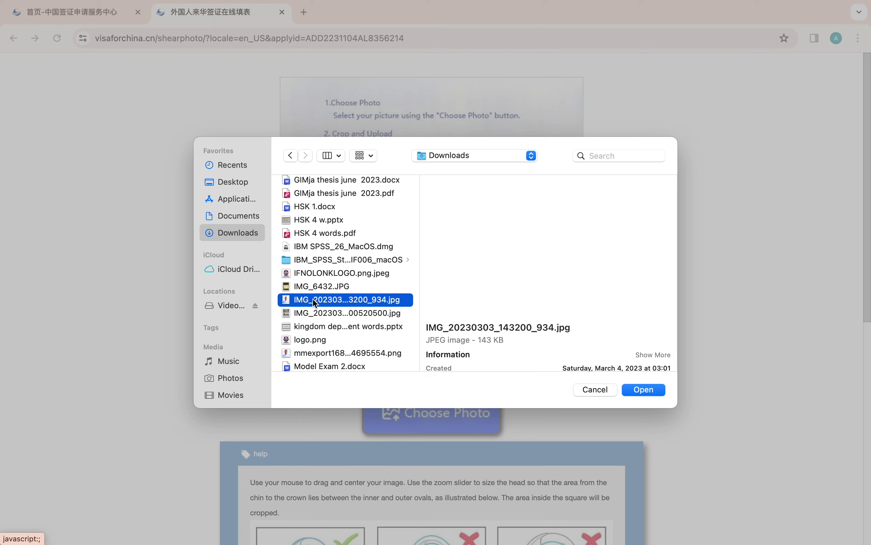
click(641, 391)
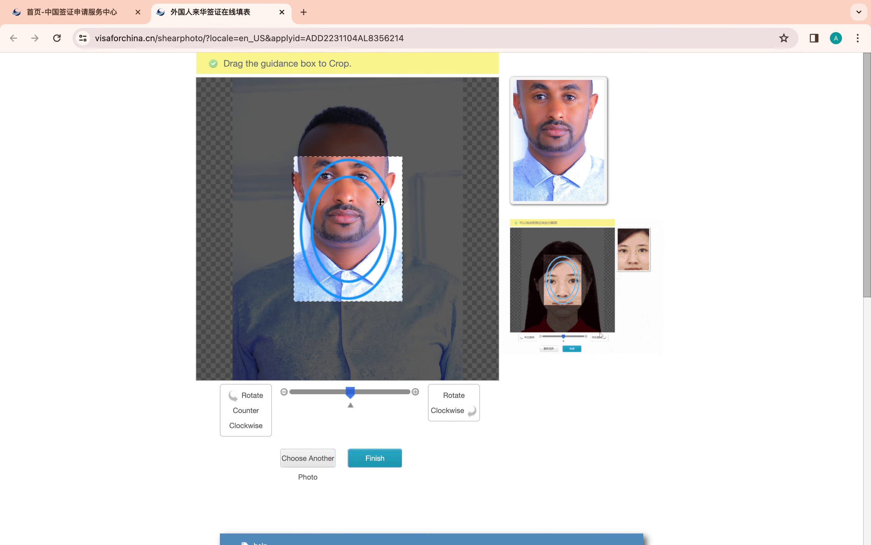
- Position and zoom the crop frame over the head, then finish the crop
drag(353, 173, 341, 125)
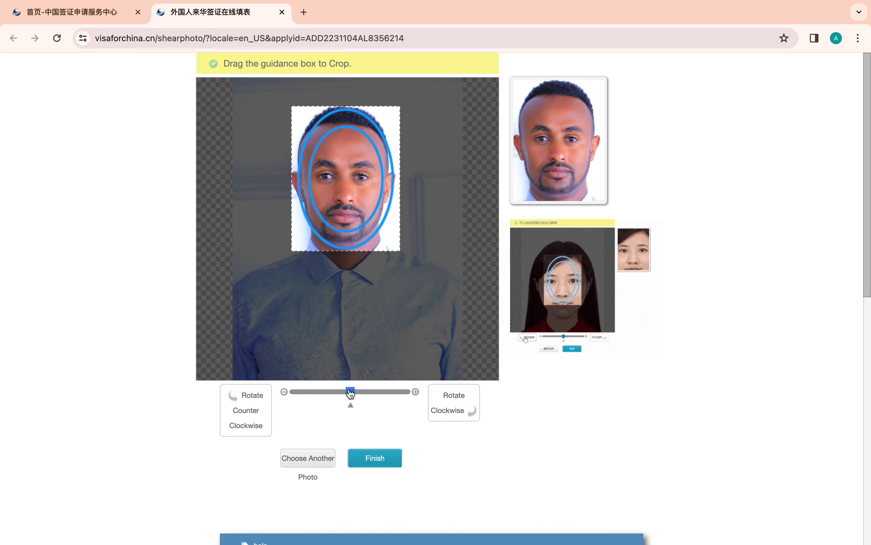
drag(350, 393, 339, 395)
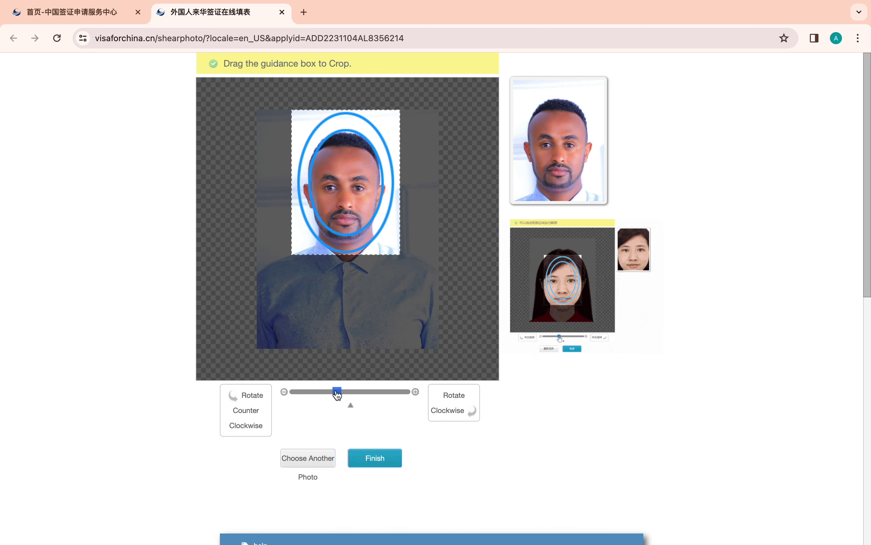
drag(354, 200, 354, 217)
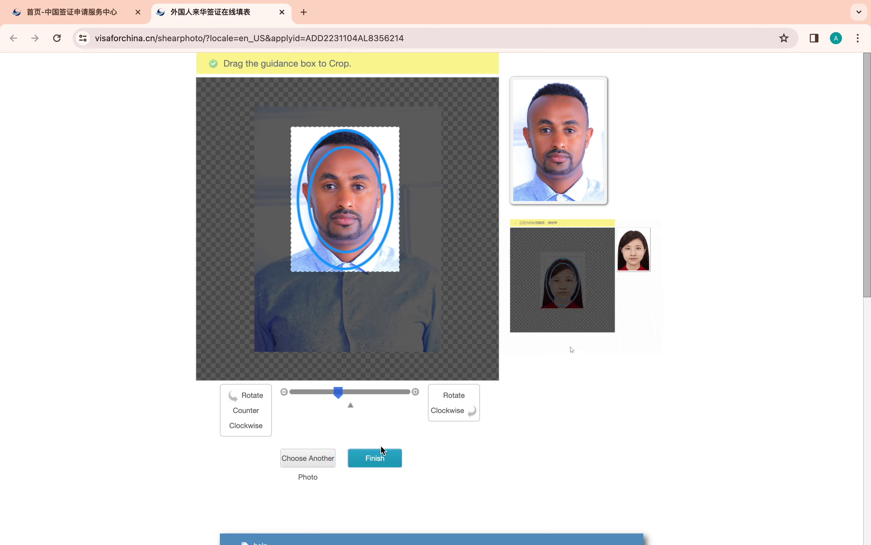
click(377, 461)
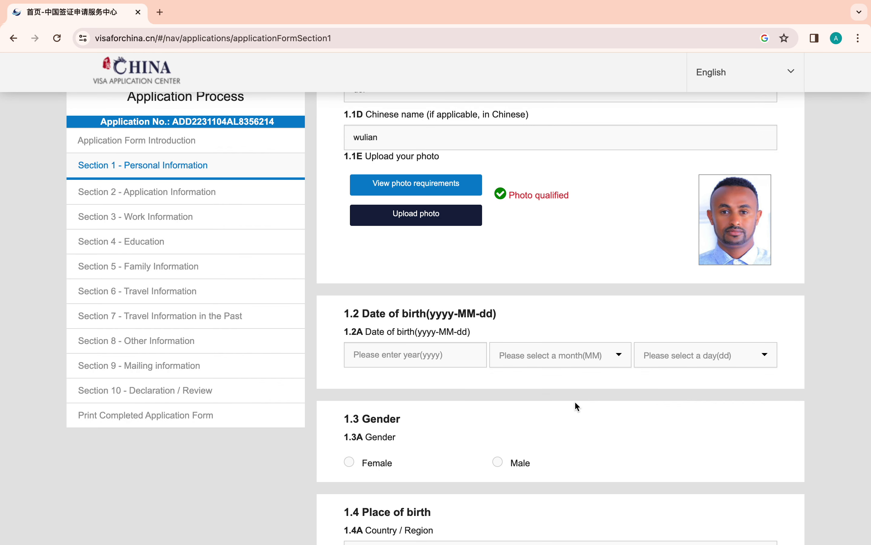
- Set the date of birth to 1995-03-01
scroll(576, 403, down, 3)
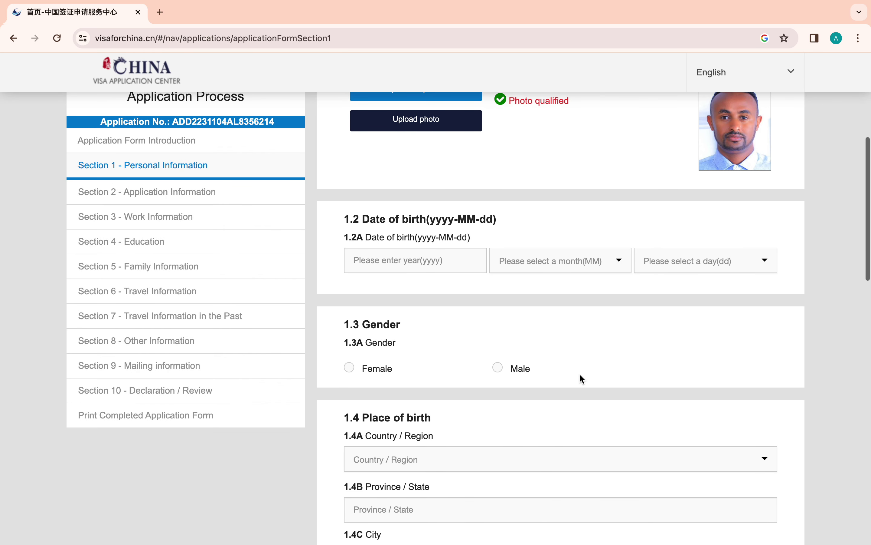
click(406, 260)
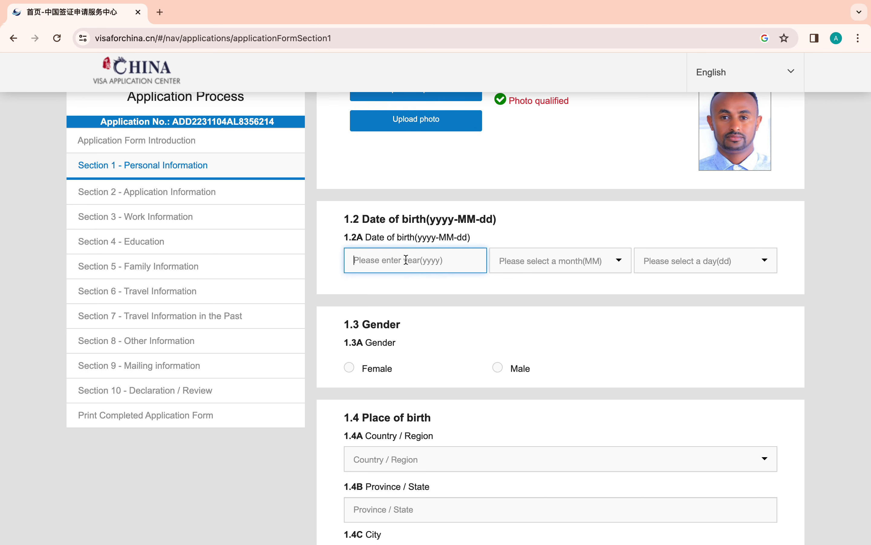
text(20)
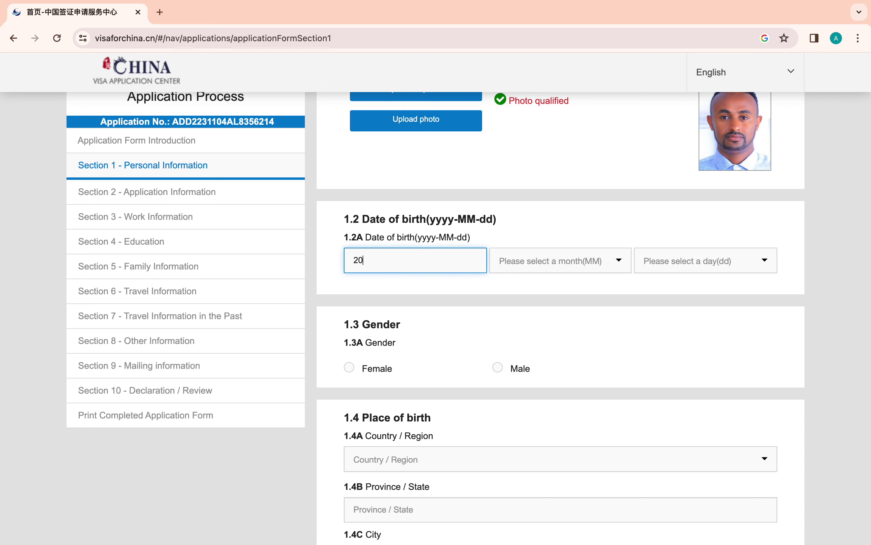
key(BackSpace)
text(1995)
click(534, 259)
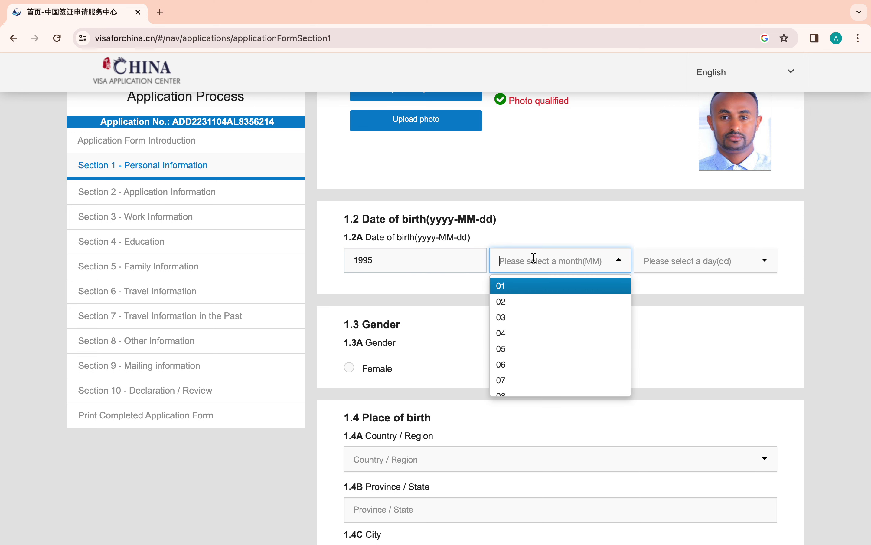
click(510, 318)
click(657, 264)
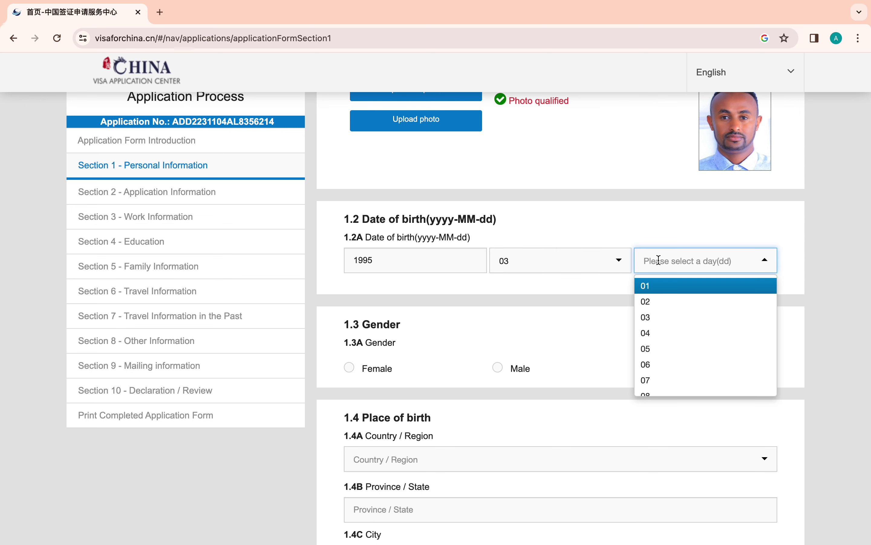
click(670, 284)
- Set gender Male and birthplace Ethiopia, province sidama, city hawassa
scroll(498, 323, down, 2)
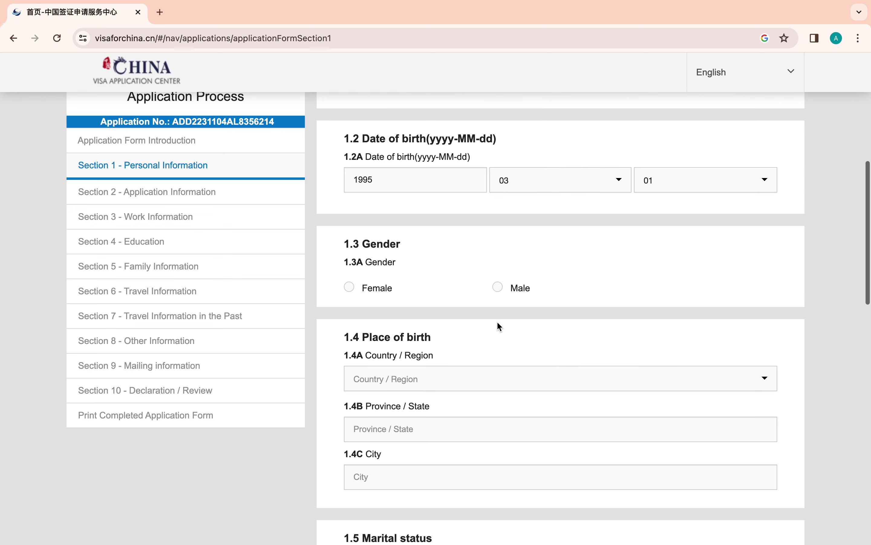
scroll(500, 325, down, 2)
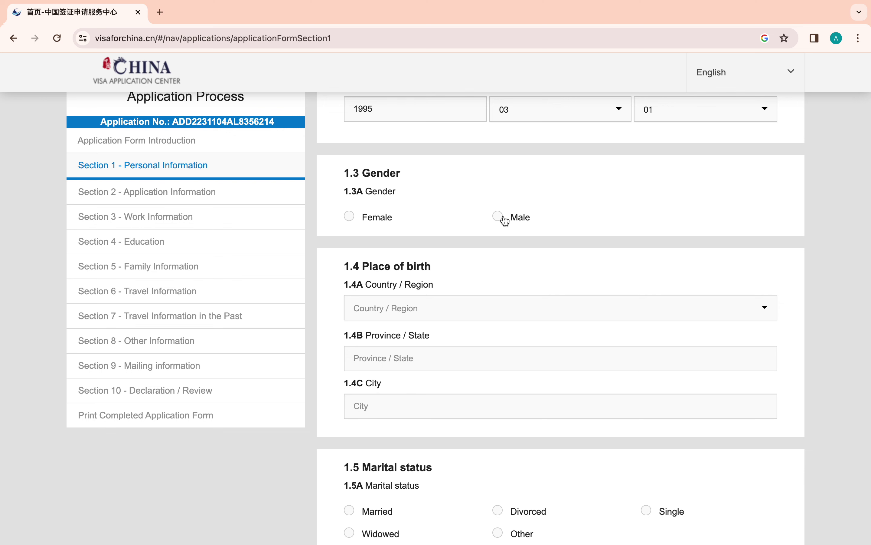
click(498, 217)
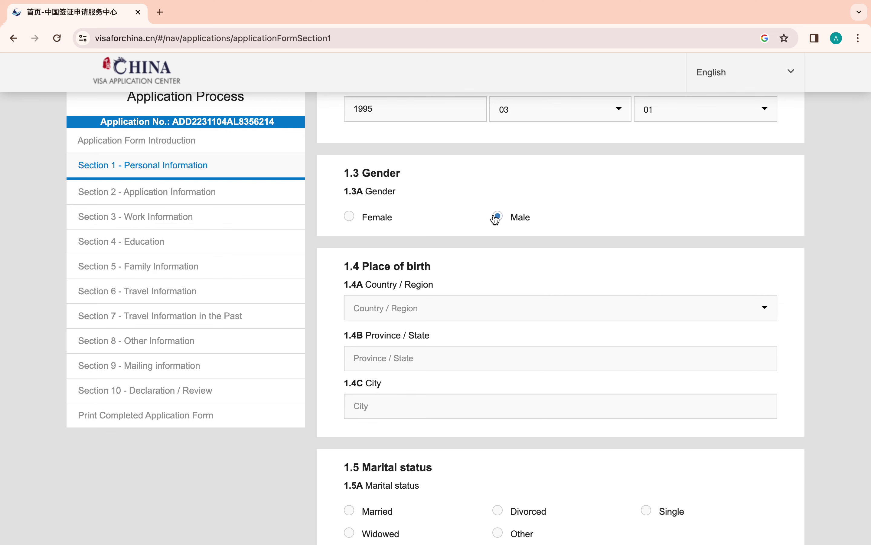
click(371, 306)
text(eth)
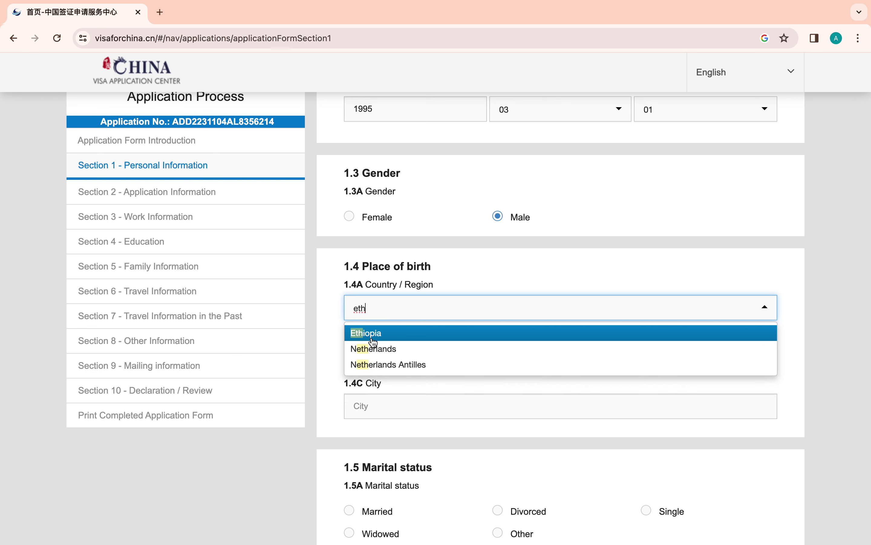
click(374, 342)
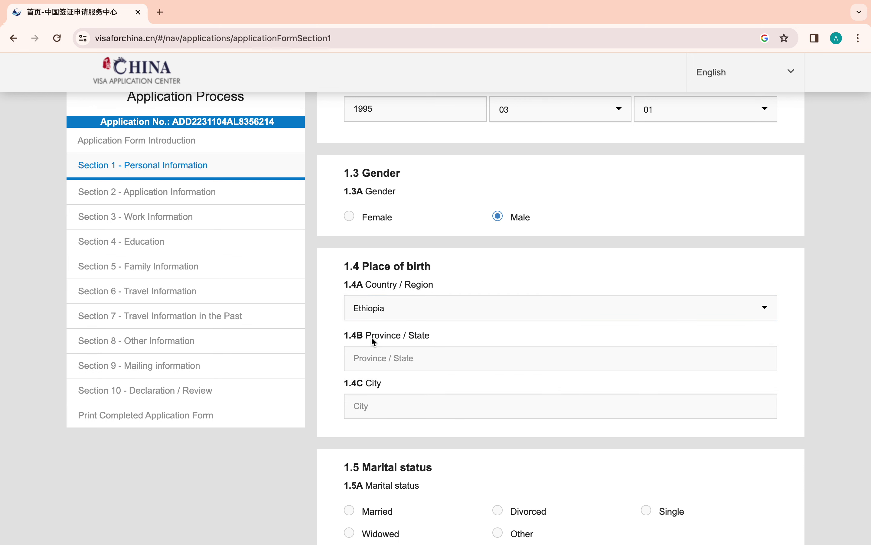
scroll(380, 373, down, 2)
click(392, 302)
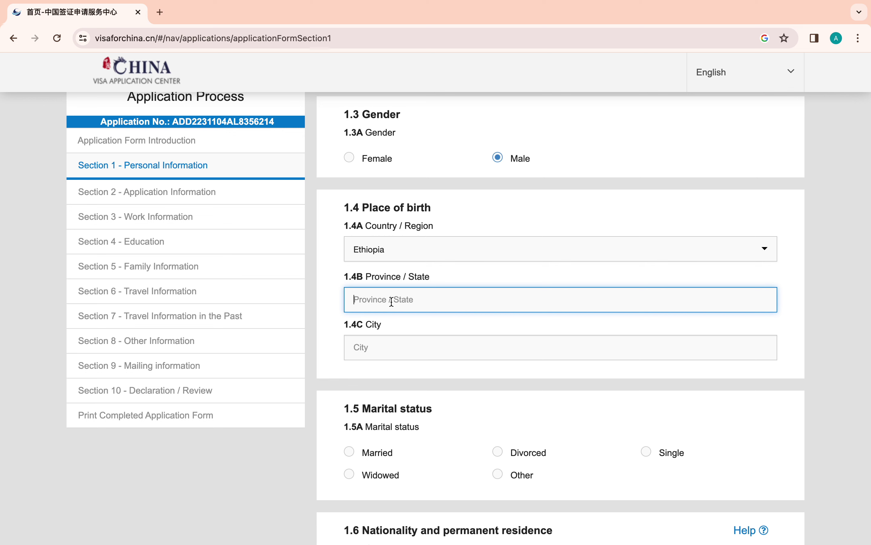
text(sidama)
scroll(400, 333, down, 2)
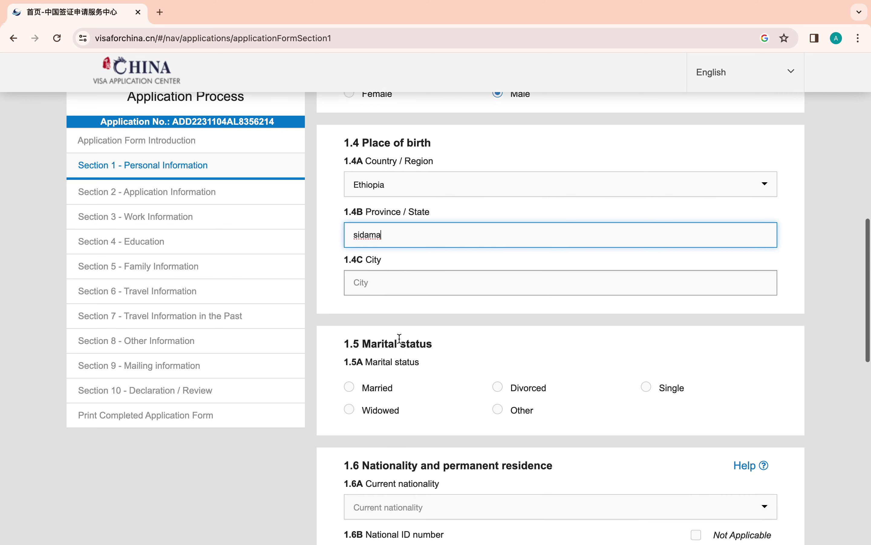
click(392, 278)
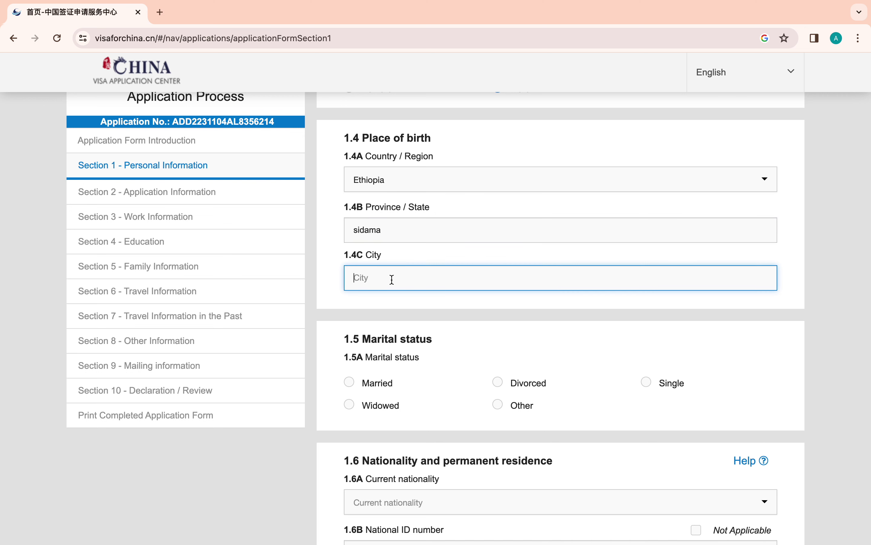
text(hawassa)
- Set marital status to Single and current nationality to Ethiopia
scroll(418, 347, down, 2)
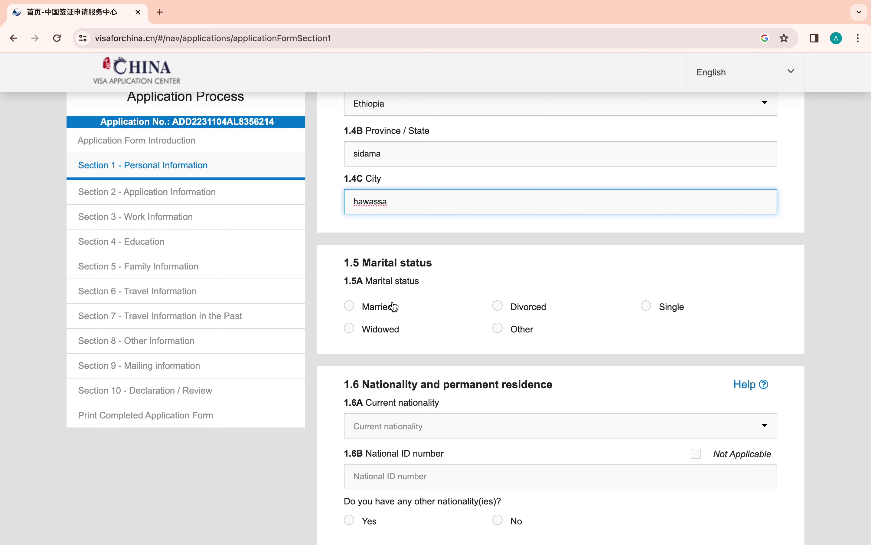
click(646, 307)
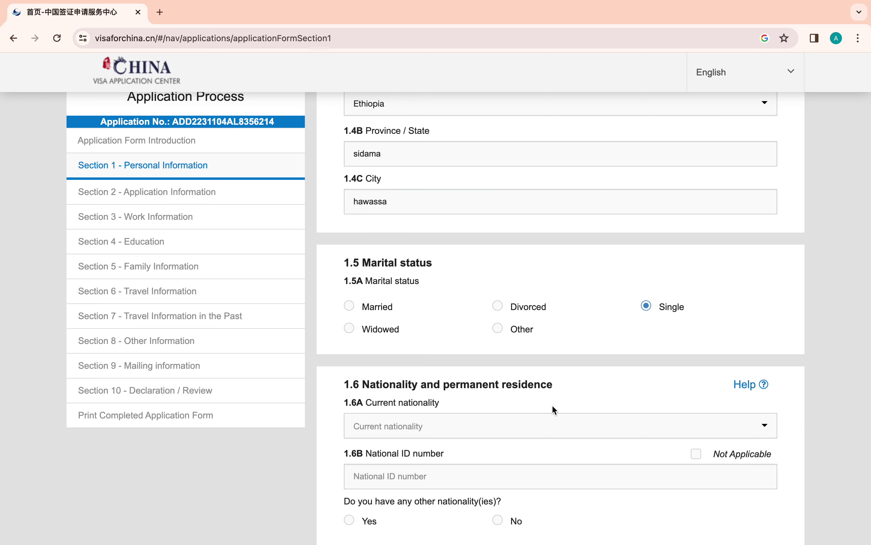
scroll(552, 405, down, 4)
click(511, 266)
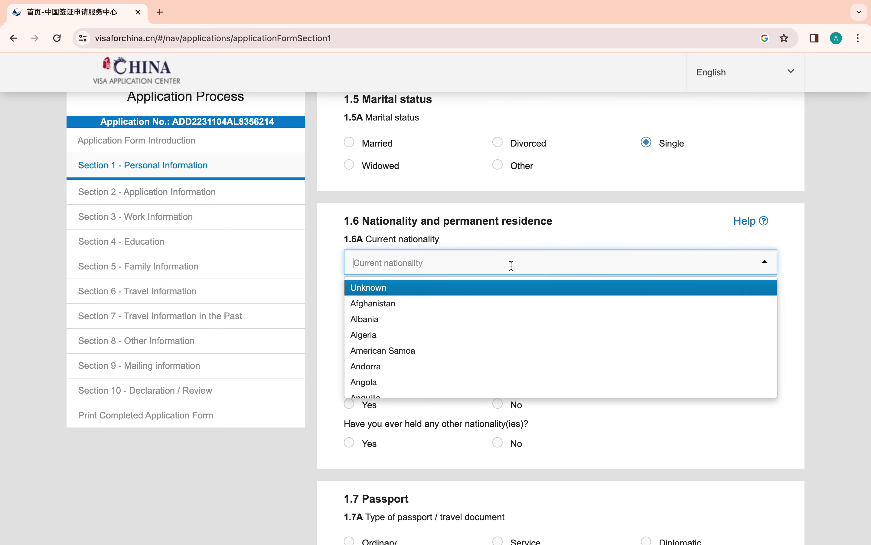
text(eth)
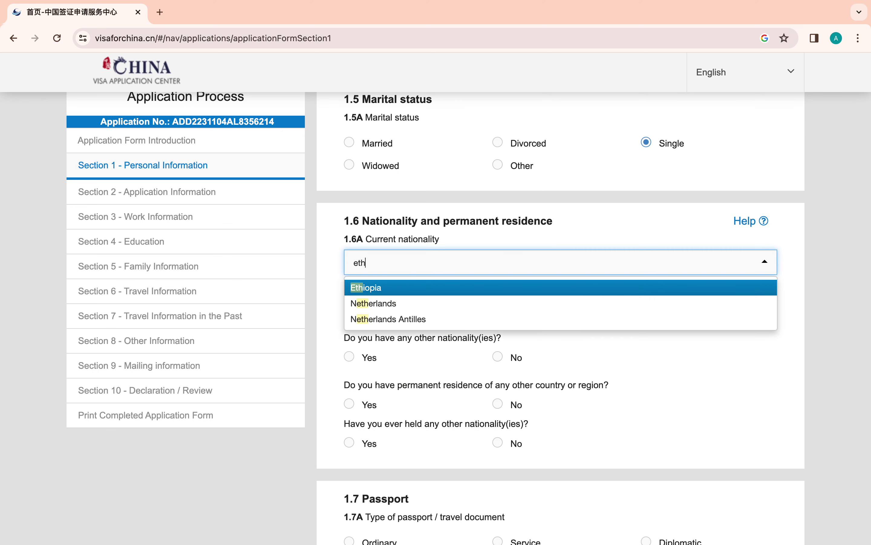
click(455, 287)
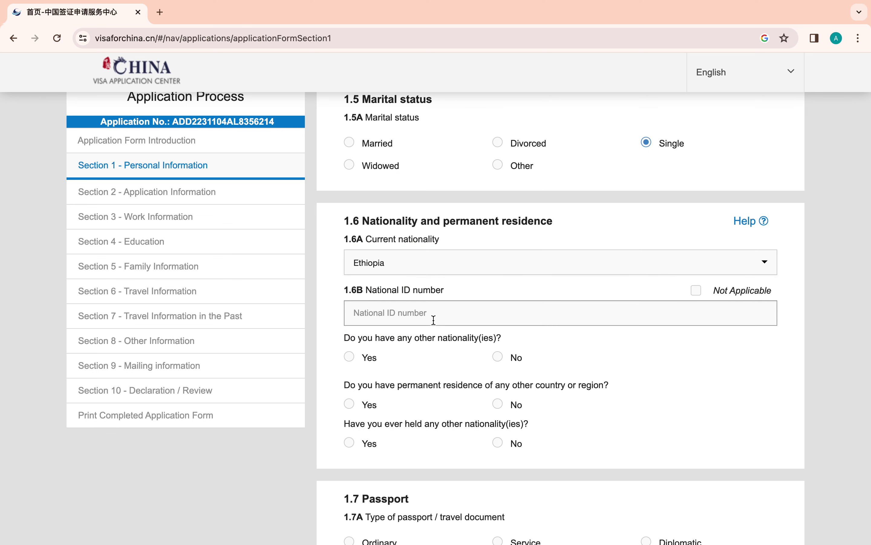
- Mark the national ID Not Applicable and answer No to all three other-nationality/residence questions
scroll(434, 317, down, 2)
click(396, 258)
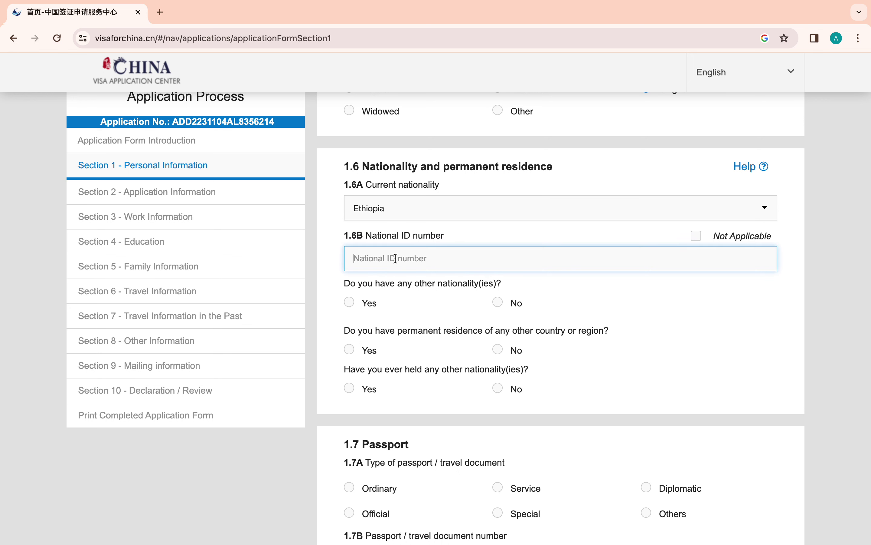
text(000)
click(697, 236)
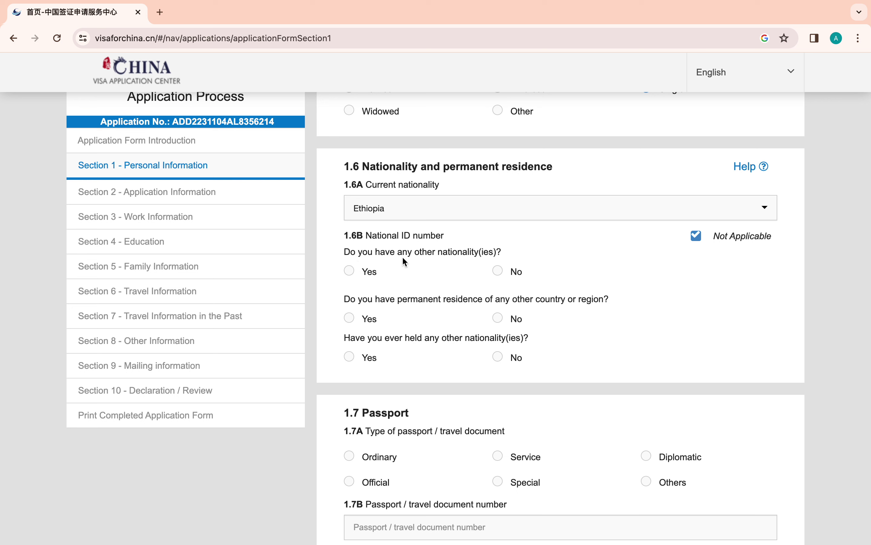
click(498, 271)
click(498, 318)
click(499, 357)
scroll(501, 360, down, 5)
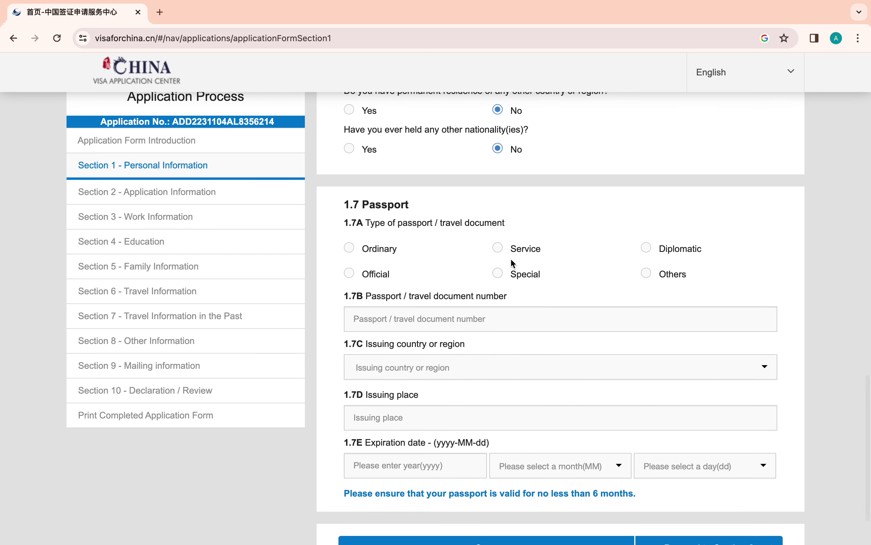
- Set passport type Ordinary, enter the passport number, and choose Ethiopia as issuing country
click(350, 248)
scroll(434, 244, down, 2)
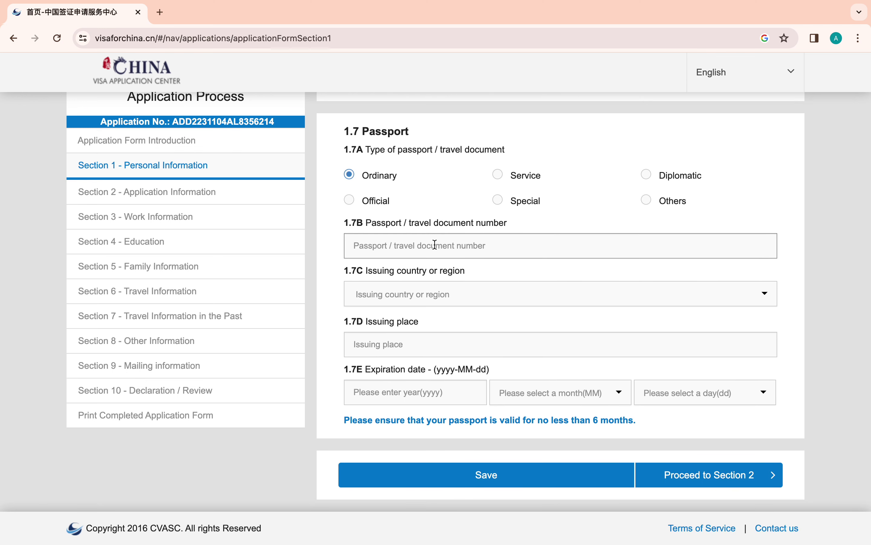
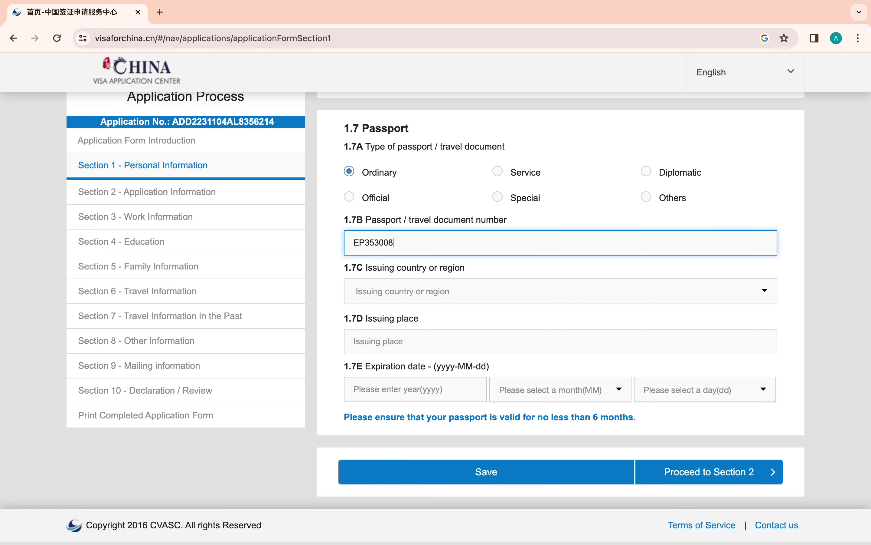
click(385, 291)
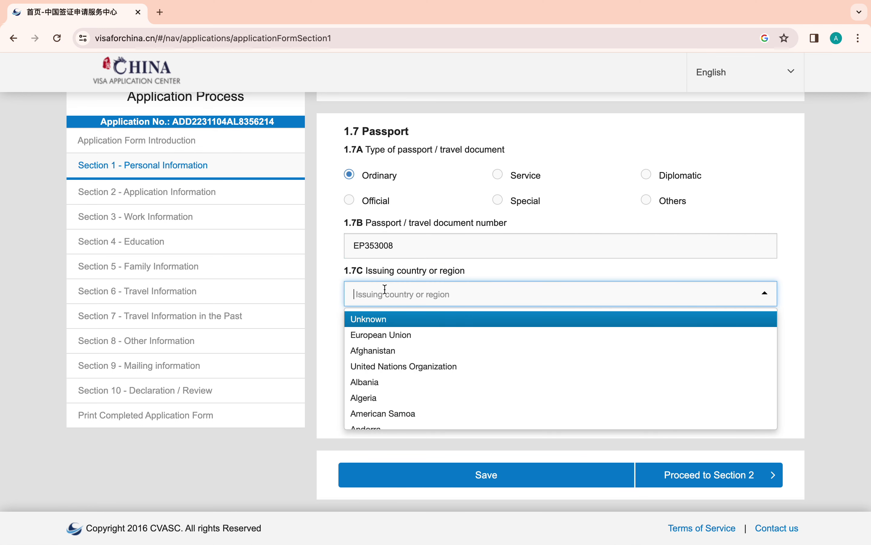
text(eth)
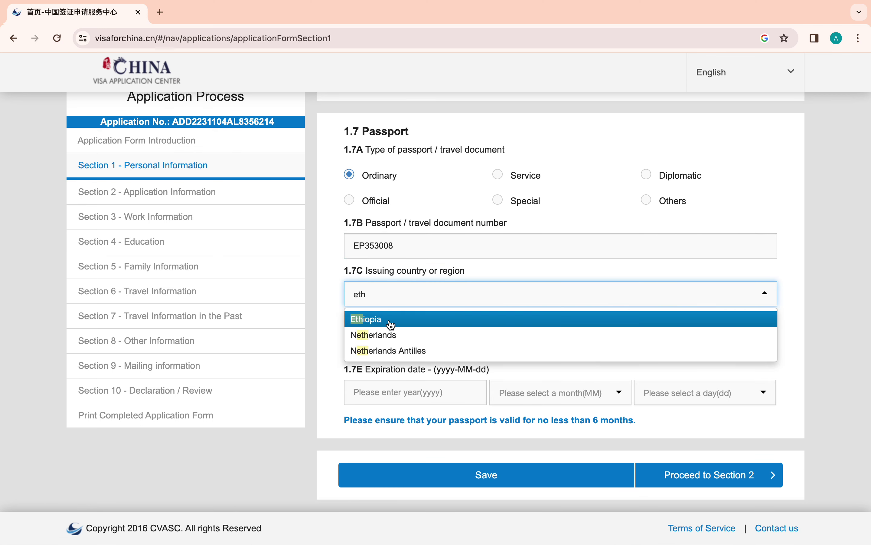
click(391, 322)
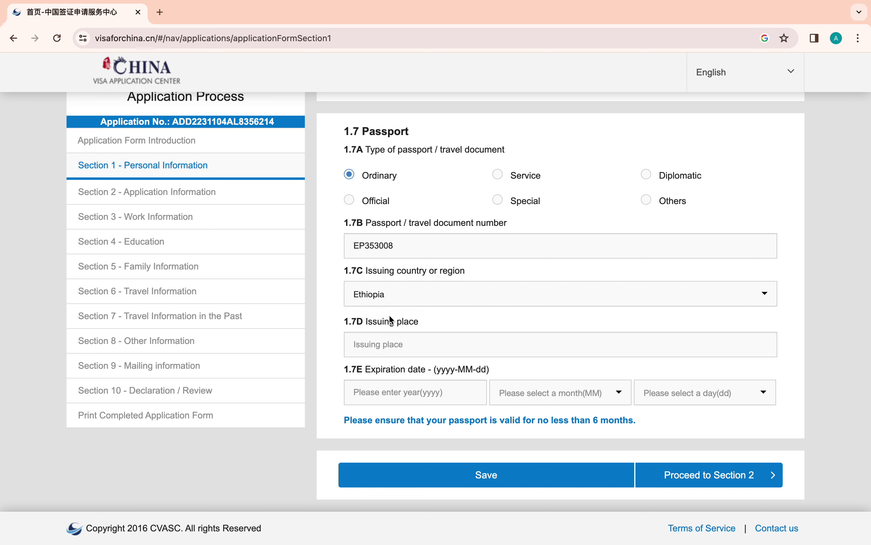
- Enter issuing place 2020-03-02 and passport expiration date 2025-03-01
click(390, 345)
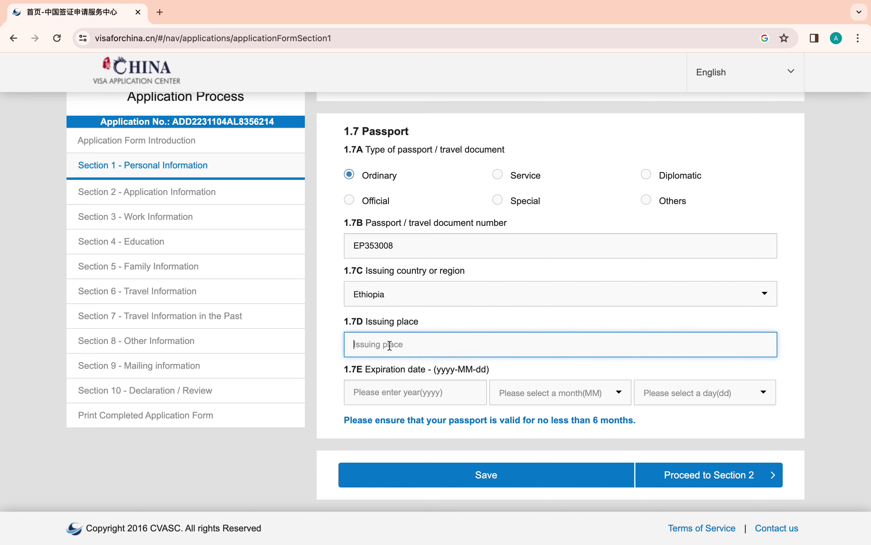
text(2020-03-01)
click(411, 393)
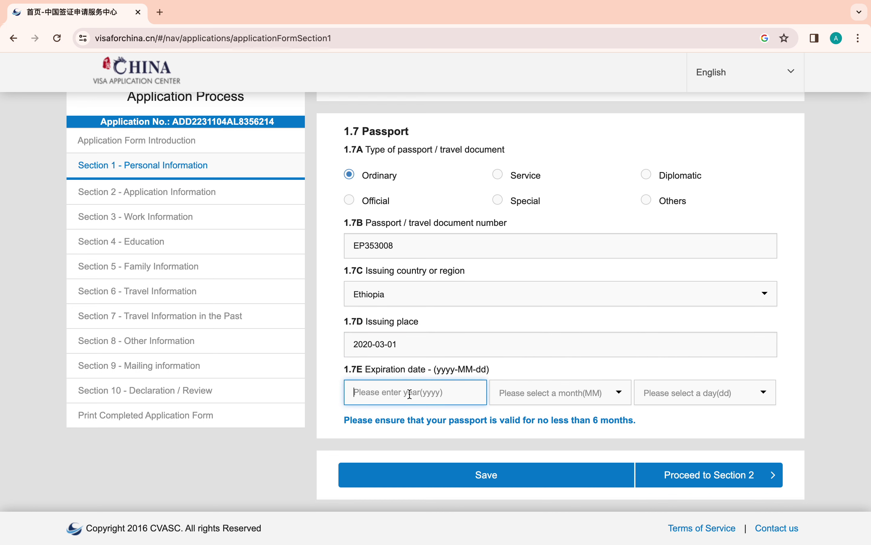
text(2025)
click(529, 393)
click(521, 446)
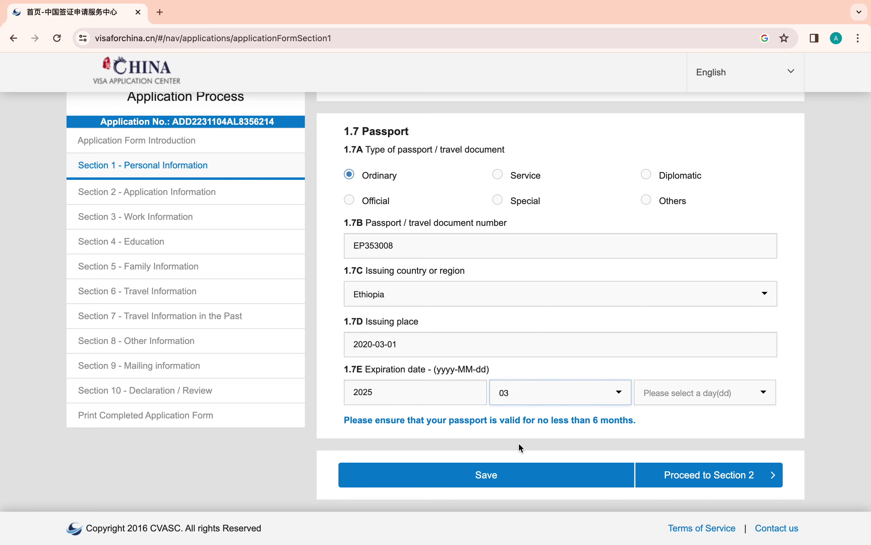
click(664, 386)
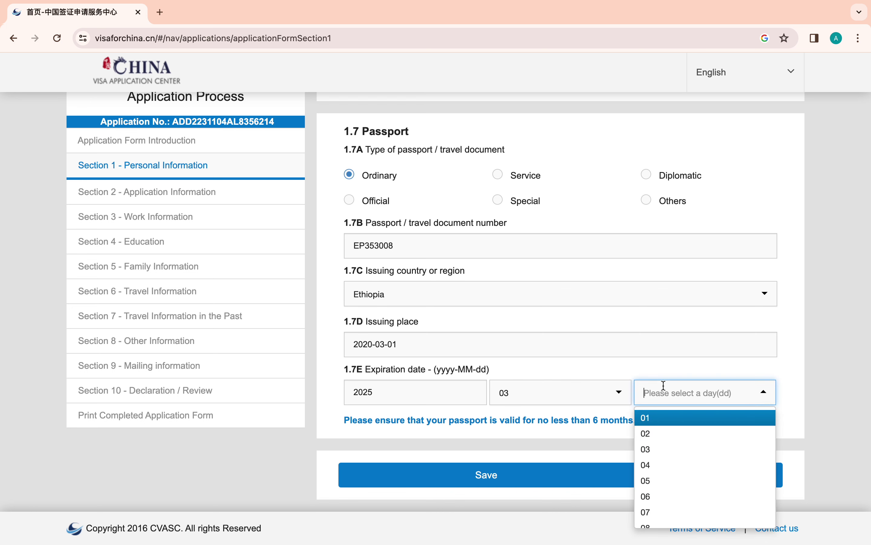
click(659, 417)
click(417, 353)
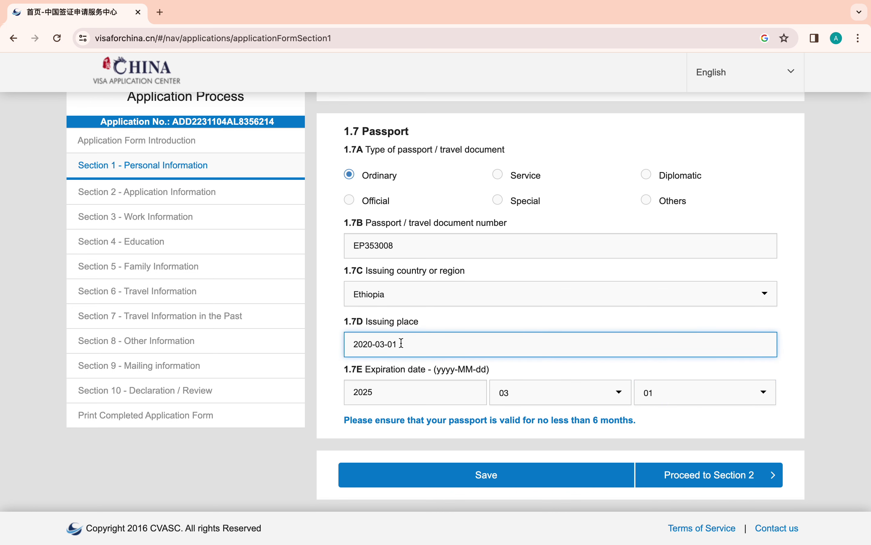
text(2)
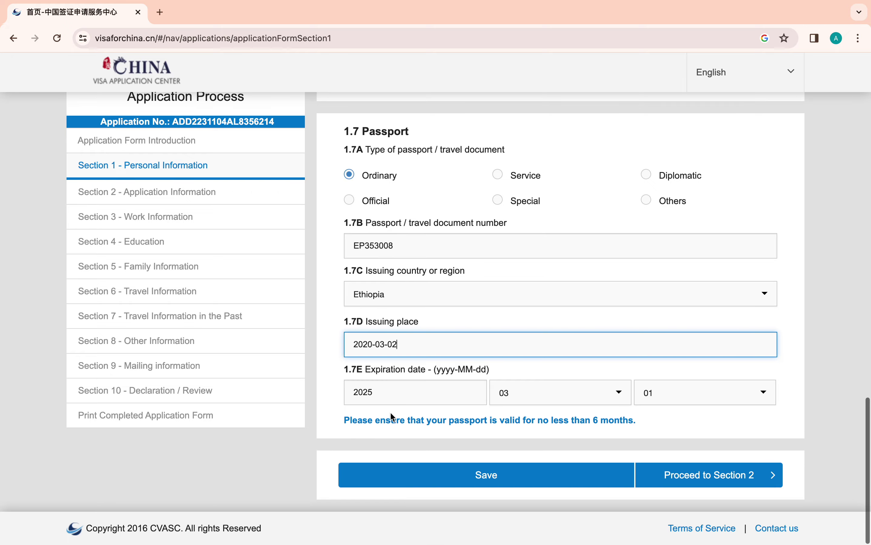
- Save Section 1 and continue to Section 2 Application Information
click(526, 478)
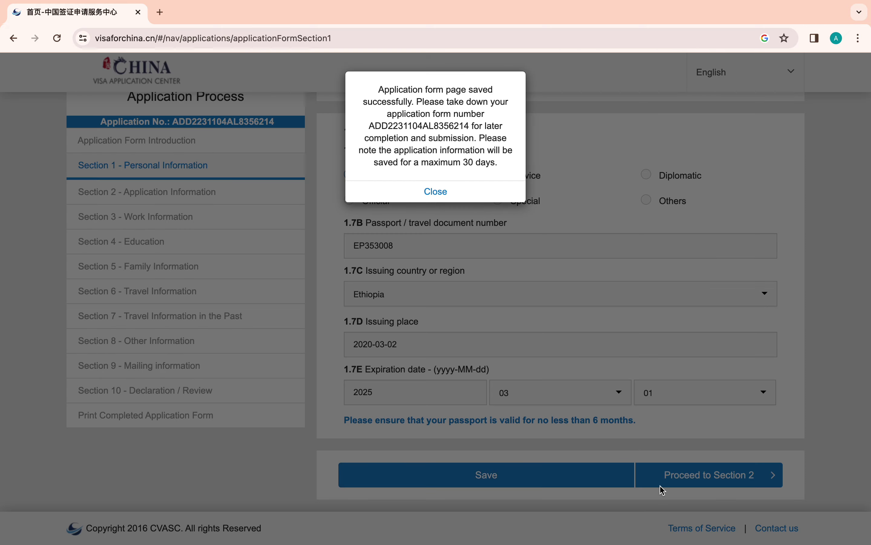
click(444, 193)
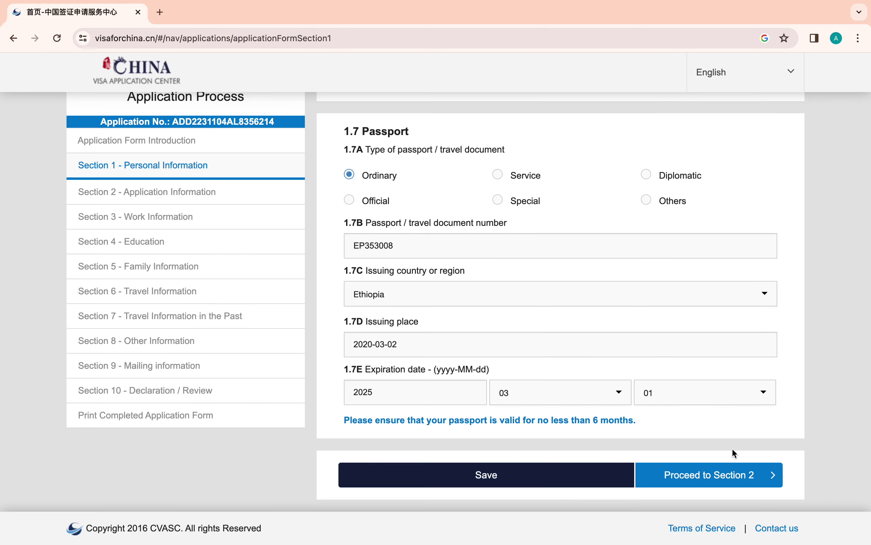
click(731, 478)
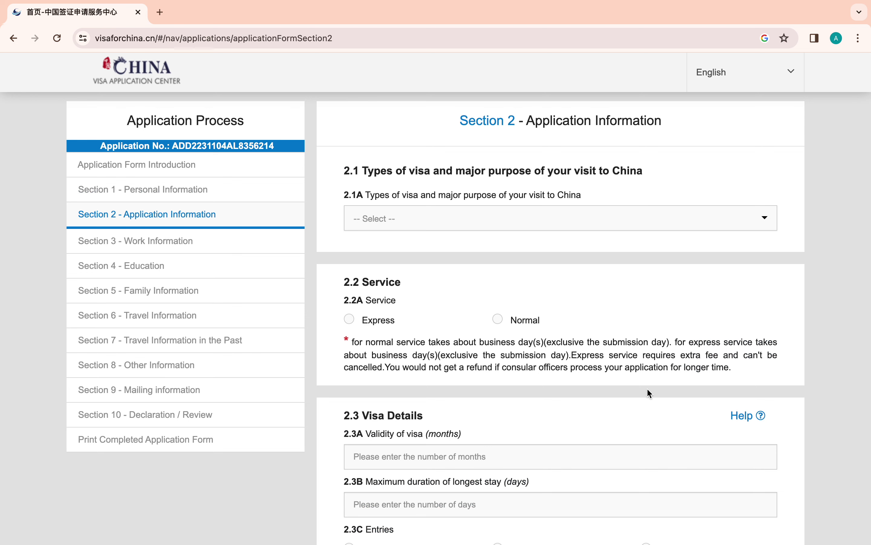
- Choose (X1)Study for long-term study over 180 days with Normal service
click(458, 218)
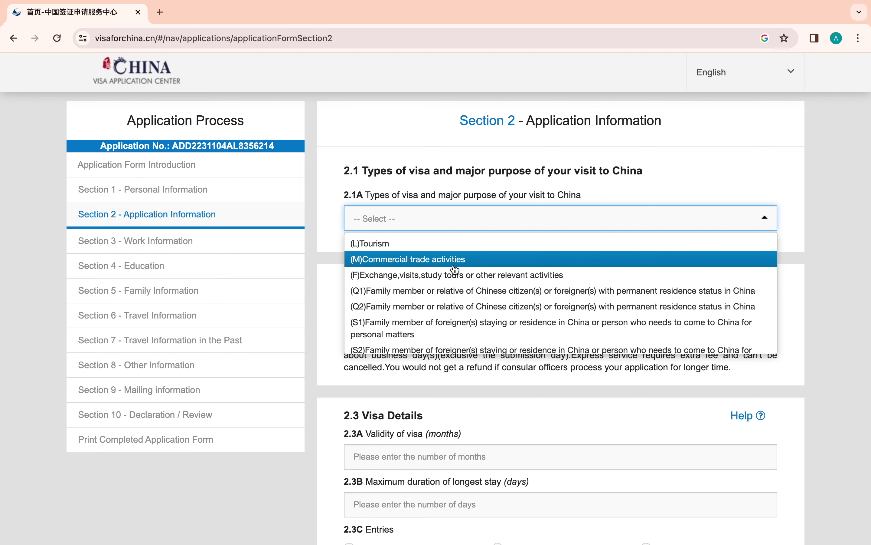
scroll(455, 271, down, 4)
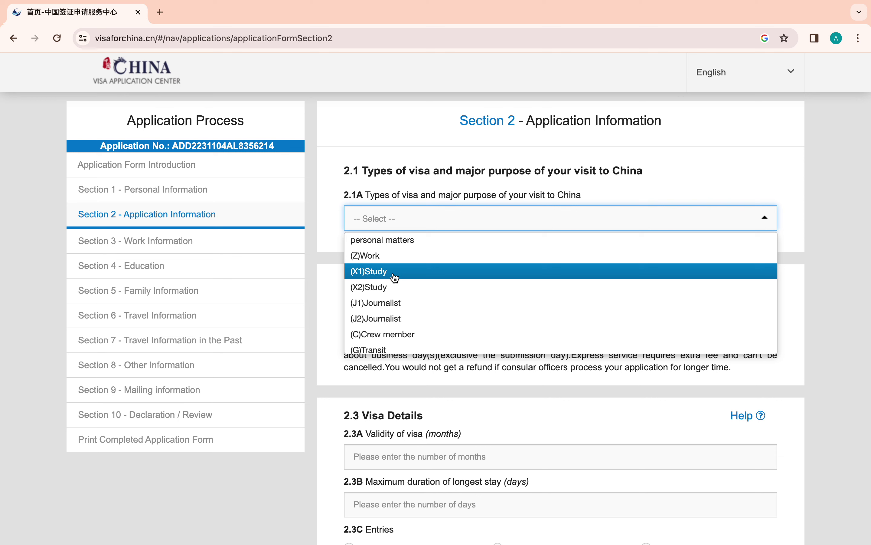
click(396, 278)
click(396, 277)
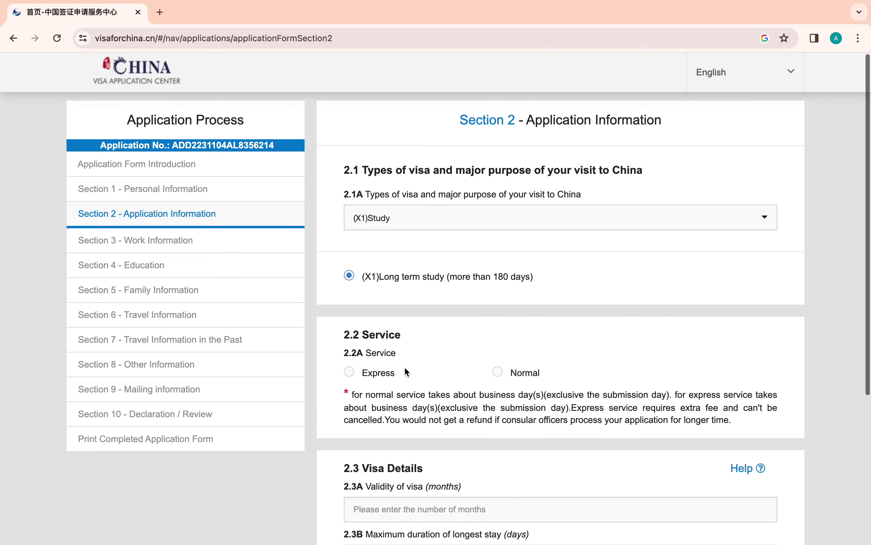
scroll(405, 370, down, 2)
scroll(405, 369, down, 2)
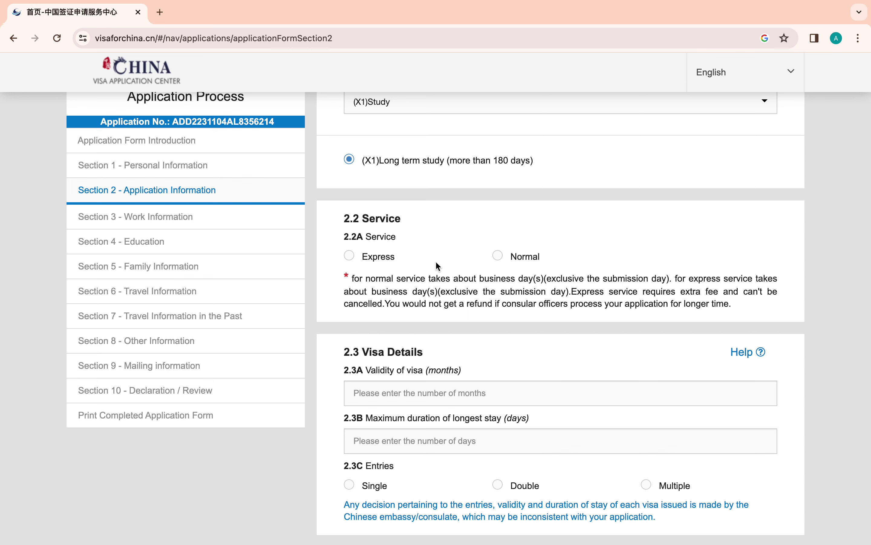
click(499, 257)
scroll(403, 298, down, 4)
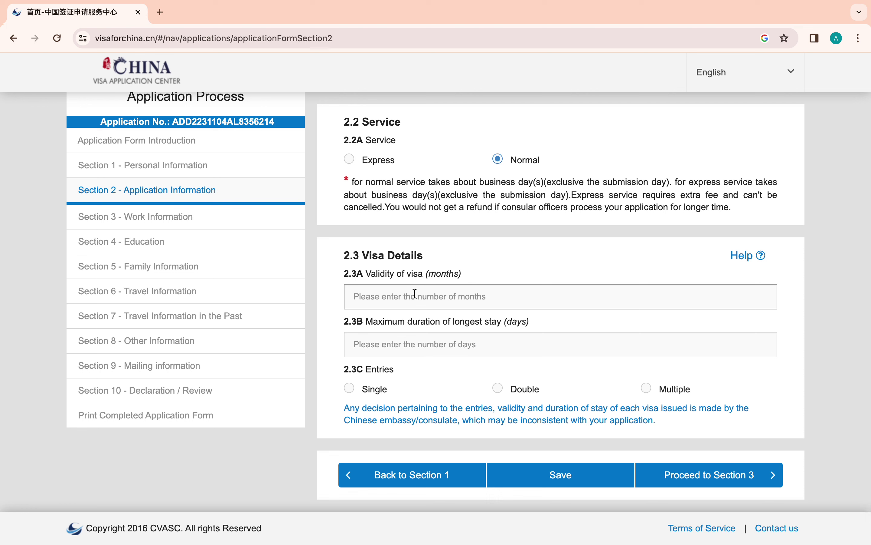
- Enter 11 months validity, 330-day stay, Single entry, then save and proceed to Section 3
click(415, 293)
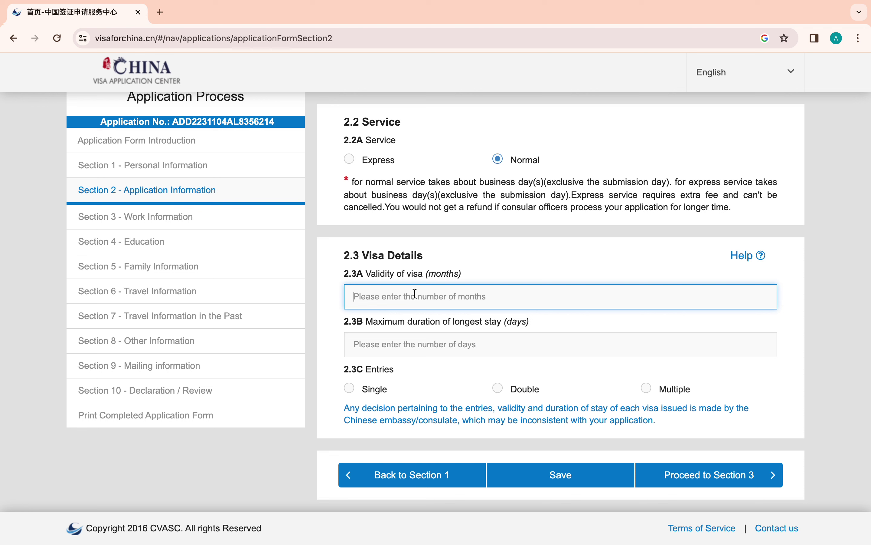
text(11)
click(426, 344)
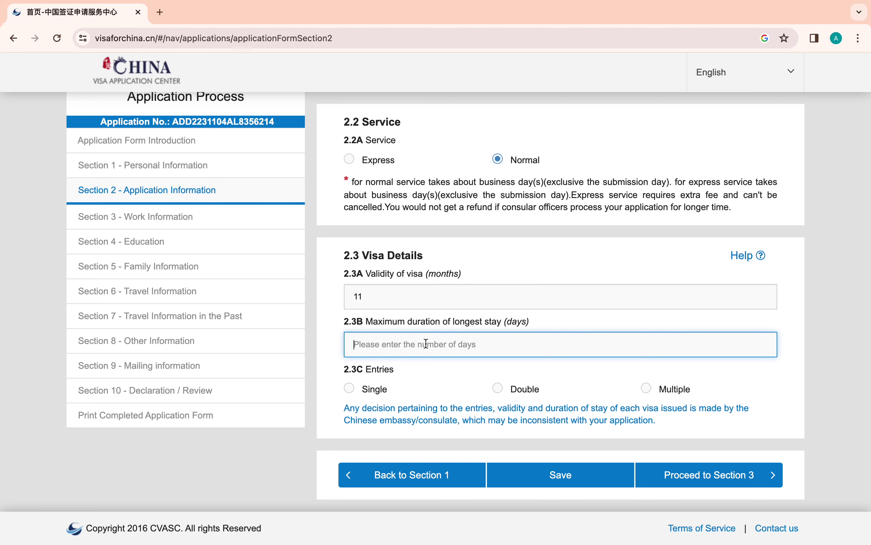
text(330)
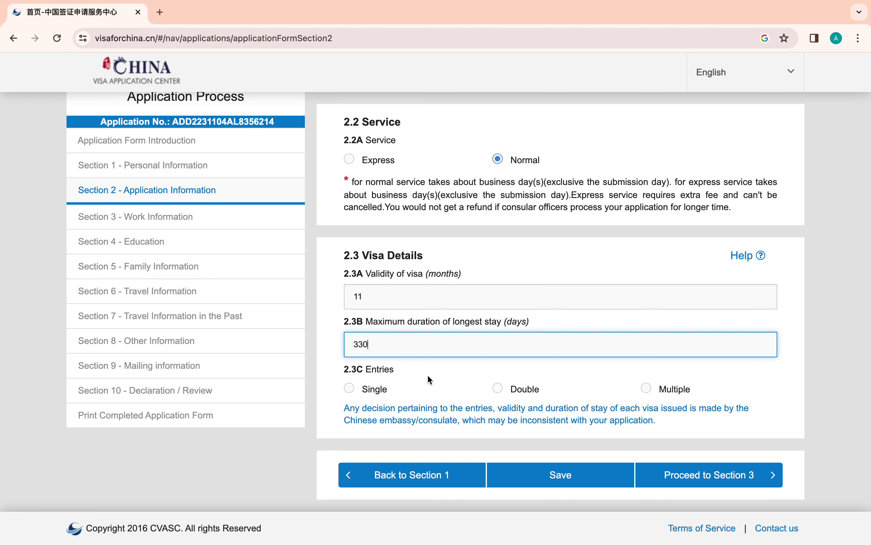
click(348, 392)
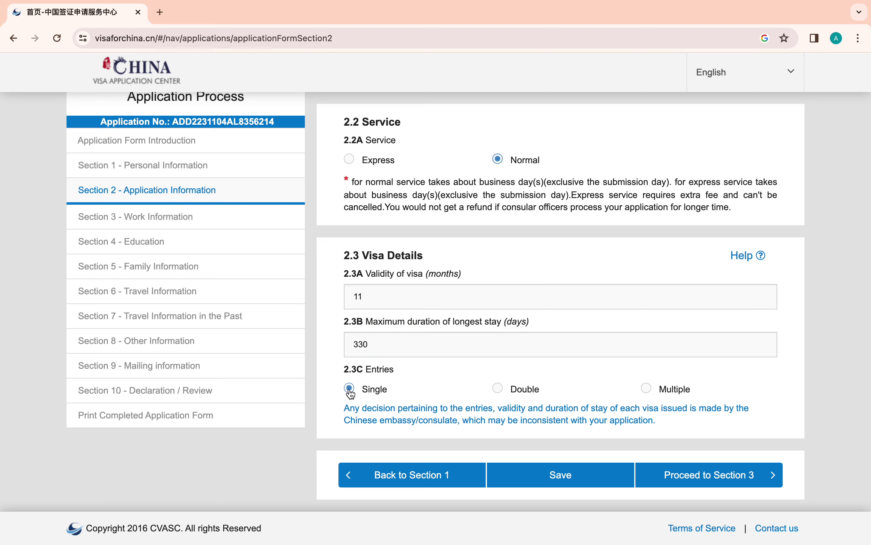
click(598, 484)
click(436, 193)
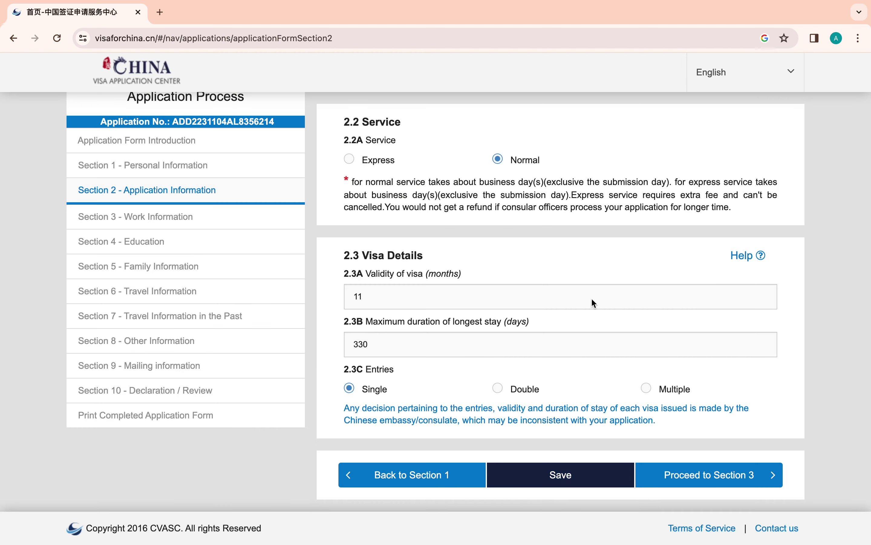
click(688, 475)
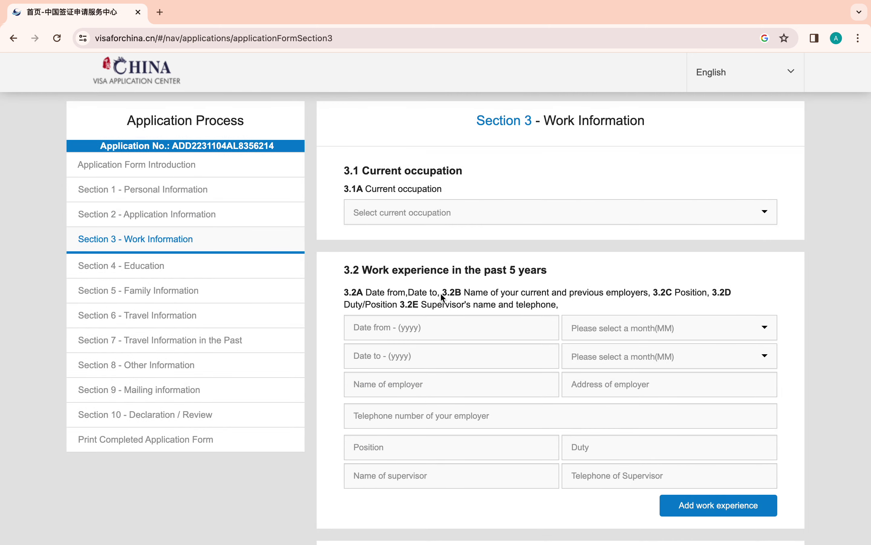
- Set current occupation to Student
click(417, 213)
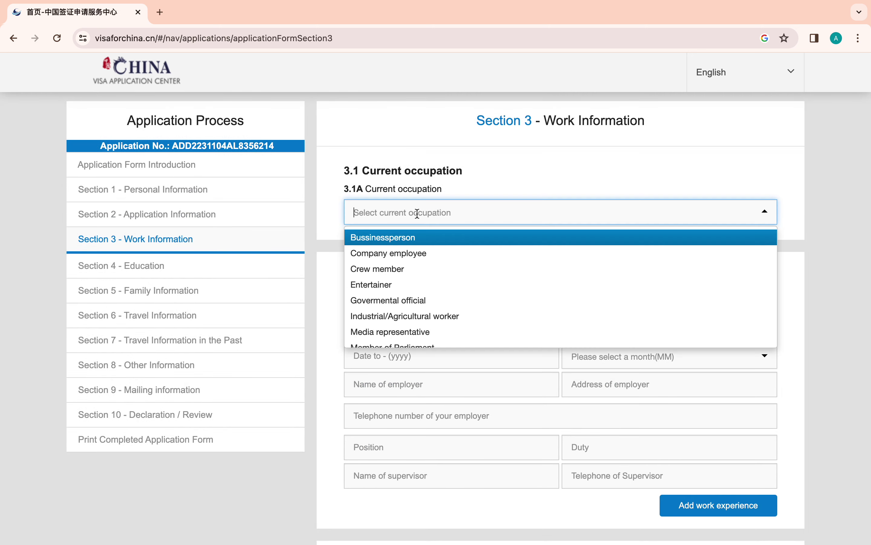
text(s)
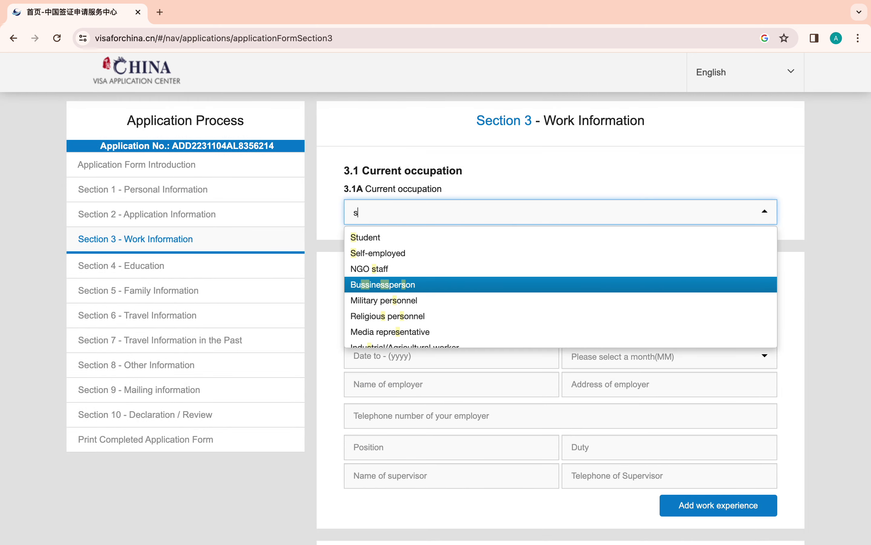
text(tu)
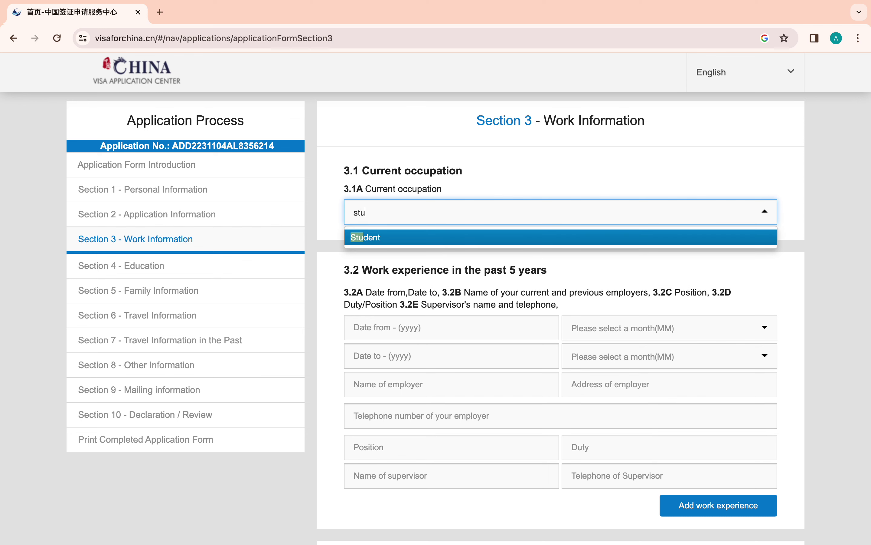
click(410, 238)
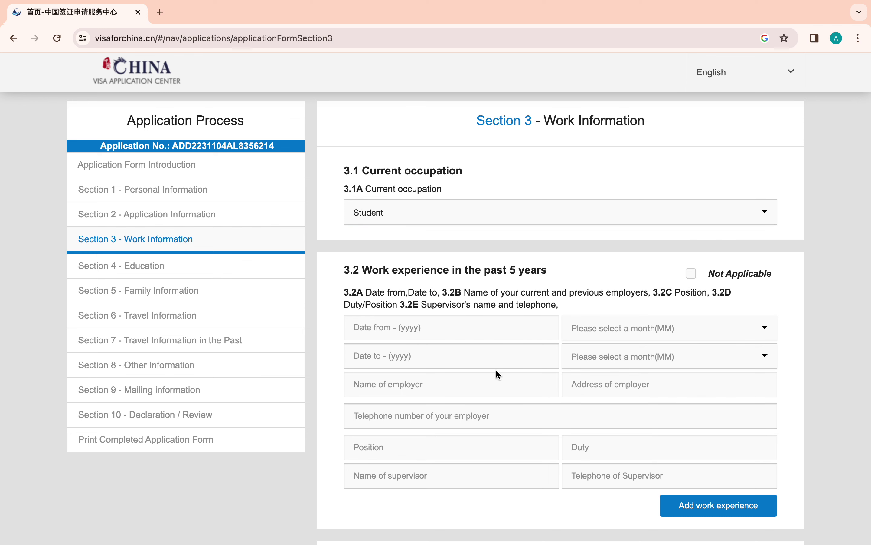
- Mark work experience Not Applicable, specify 'student', and save Section 3
scroll(511, 335, down, 2)
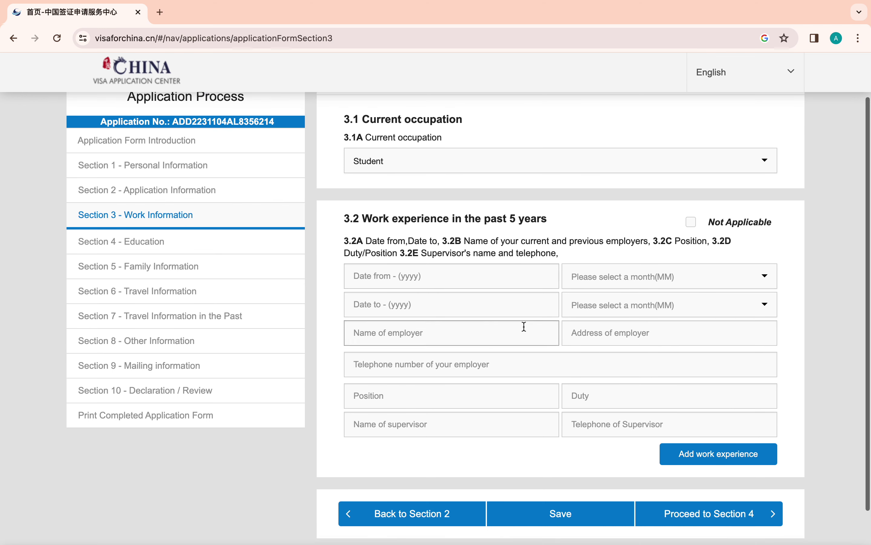
click(697, 227)
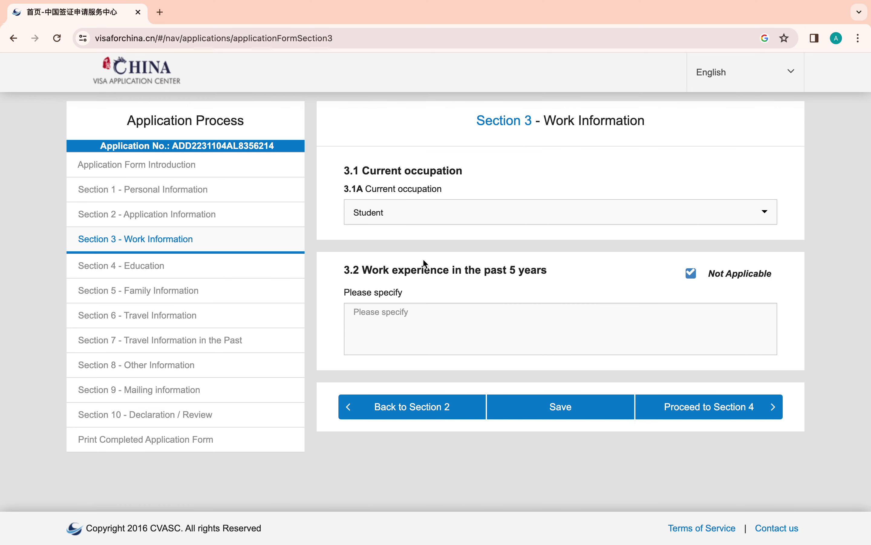
click(402, 321)
text(st)
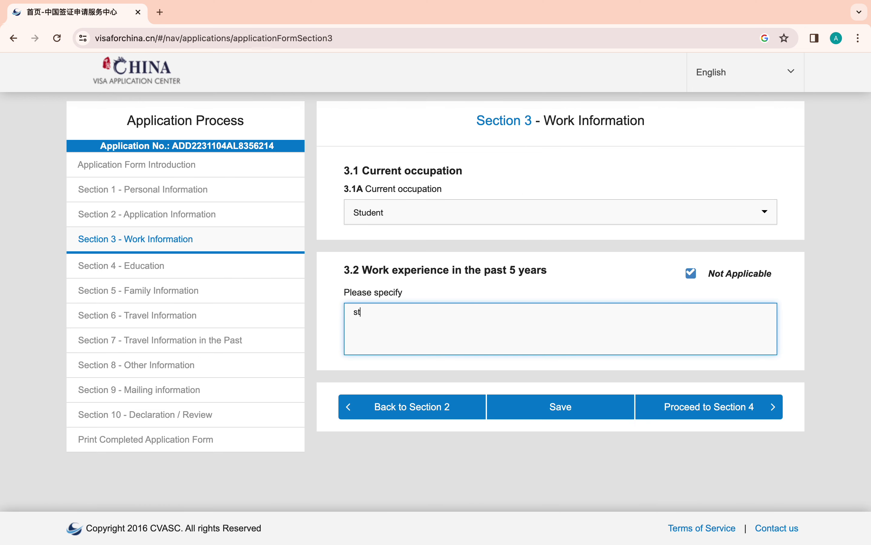
text(udent)
click(576, 416)
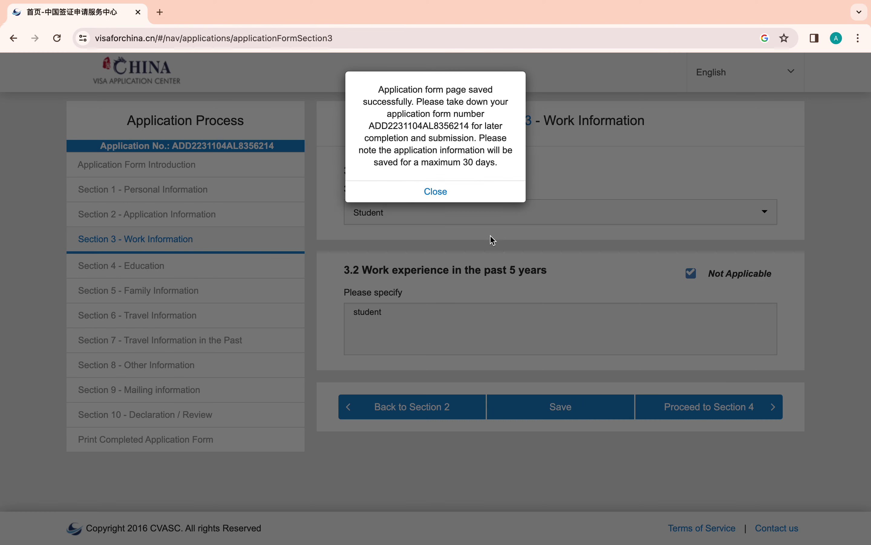
click(434, 192)
- In Section 4, mark highest degree Not Applicable and specify 'MA'
click(690, 414)
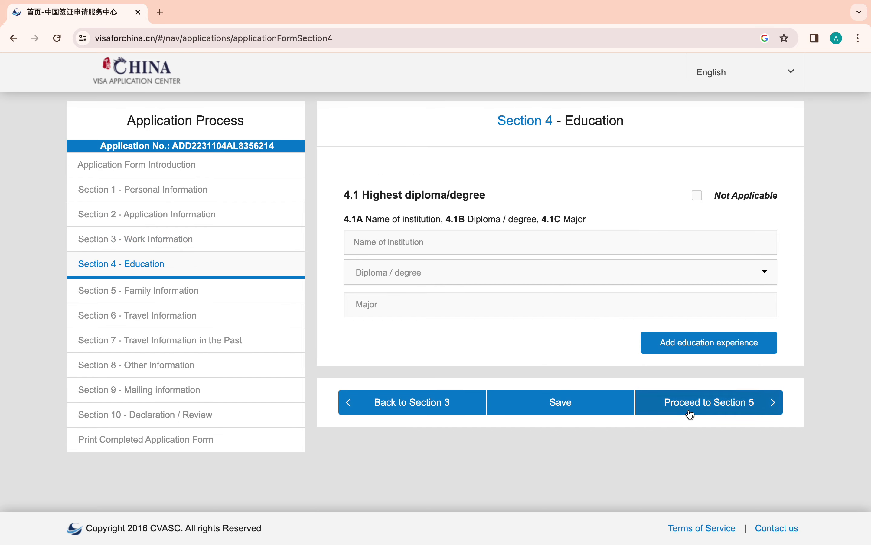
click(407, 241)
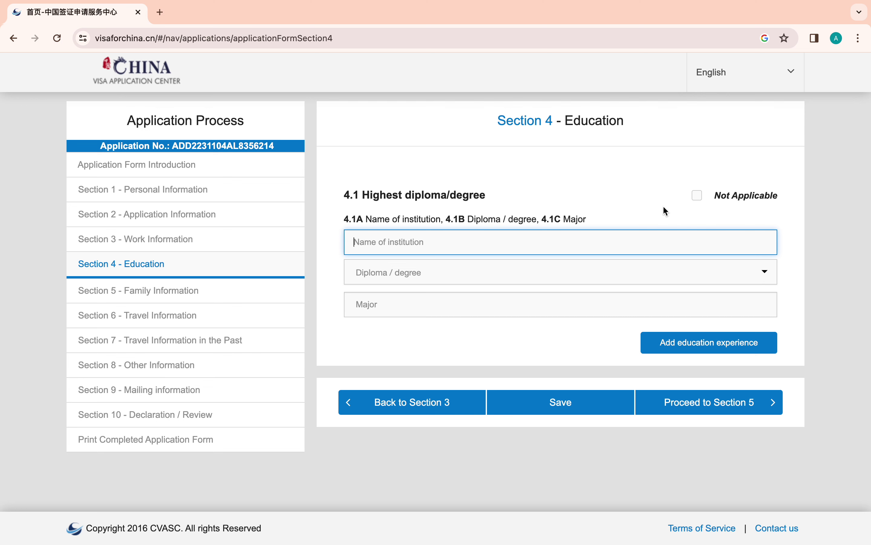
click(706, 198)
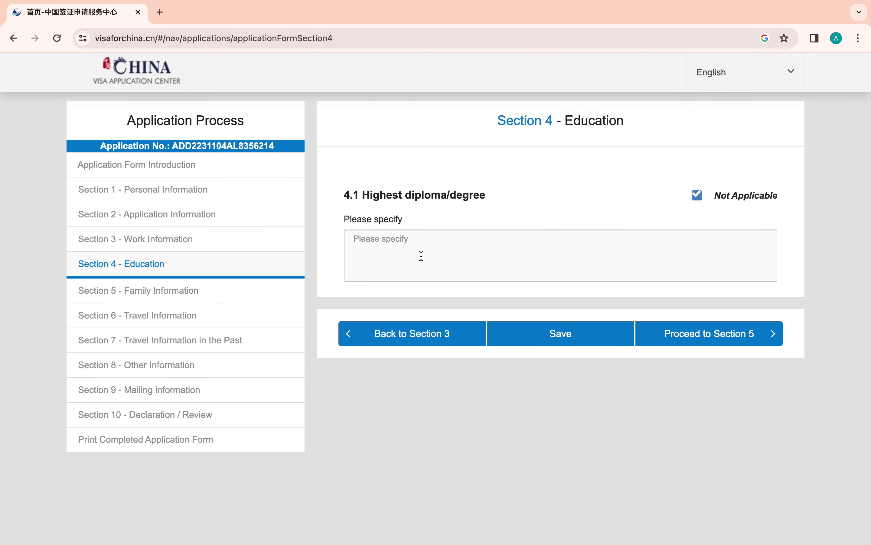
click(392, 245)
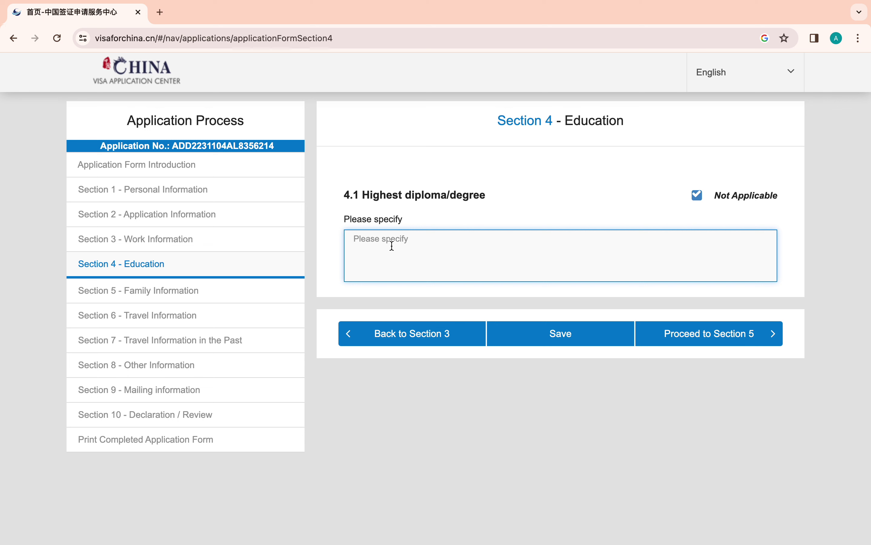
text(m)
key(BackSpace)
text(MA)
- Save Section 4 and proceed to Section 5 Family Information
click(559, 335)
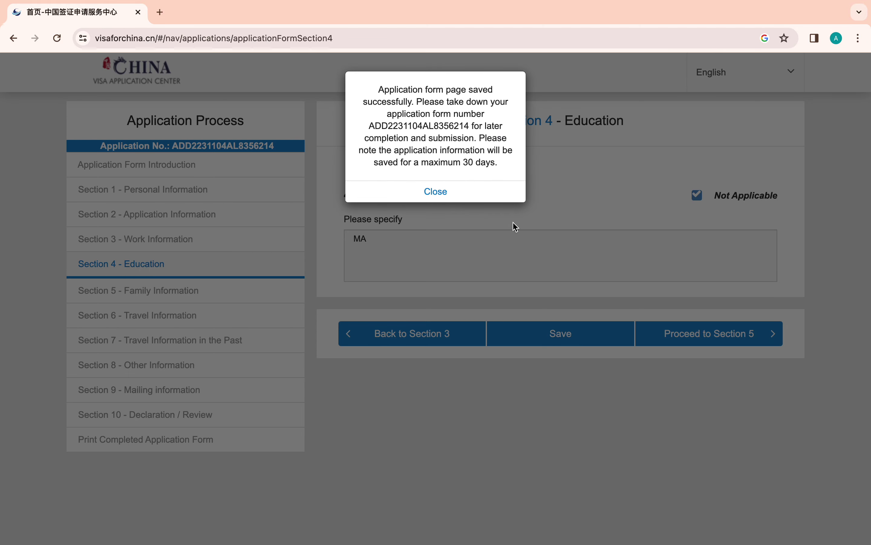
click(442, 201)
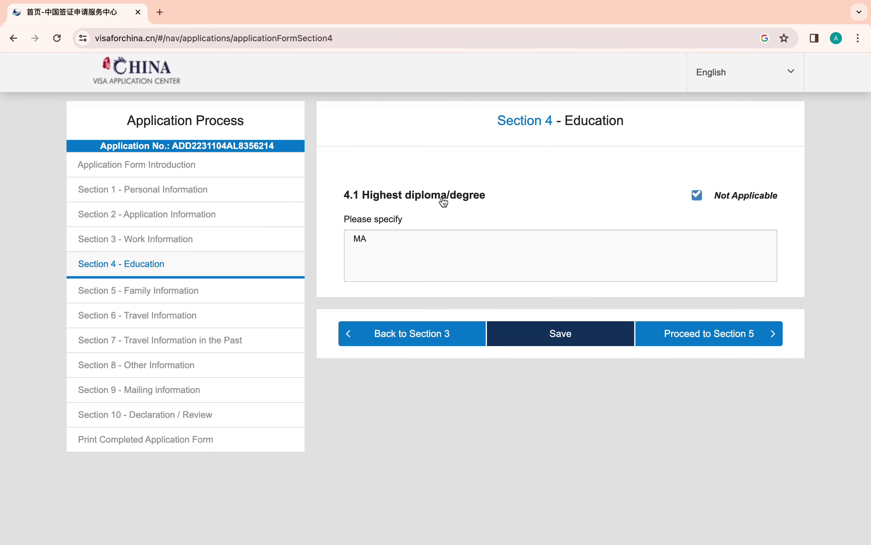
click(711, 334)
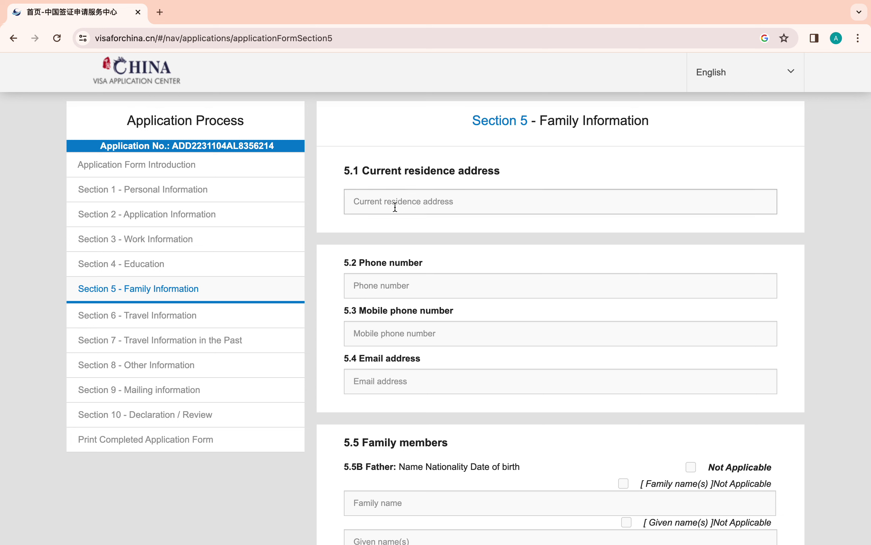
- Enter the current residence address and the applicant's phone number
click(395, 207)
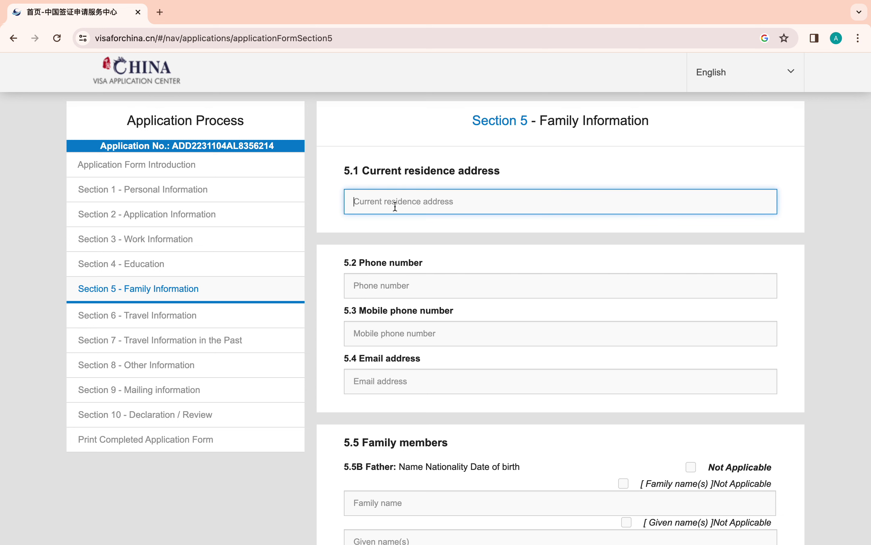
text(Hassa)
key(BackSpace)
key(BackSpace)
key(BackSpace)
text(wassa)
click(408, 288)
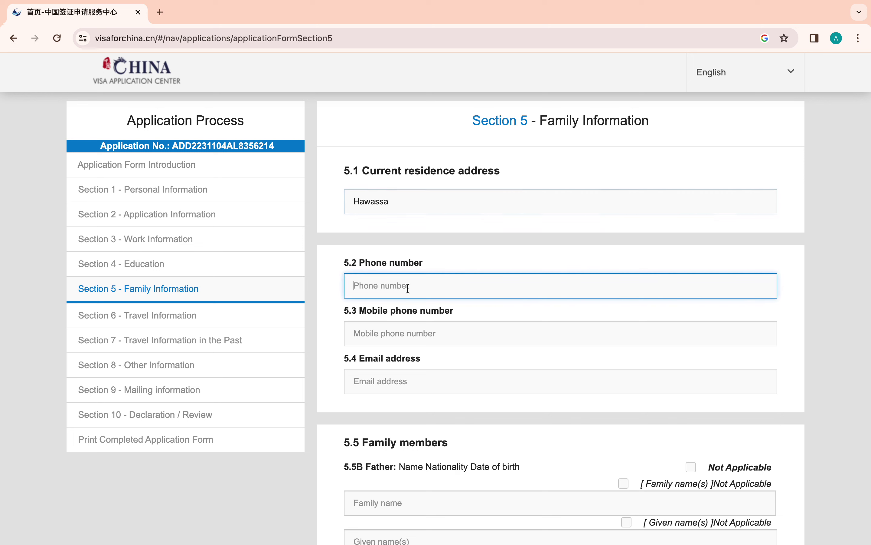
text(+251988888)
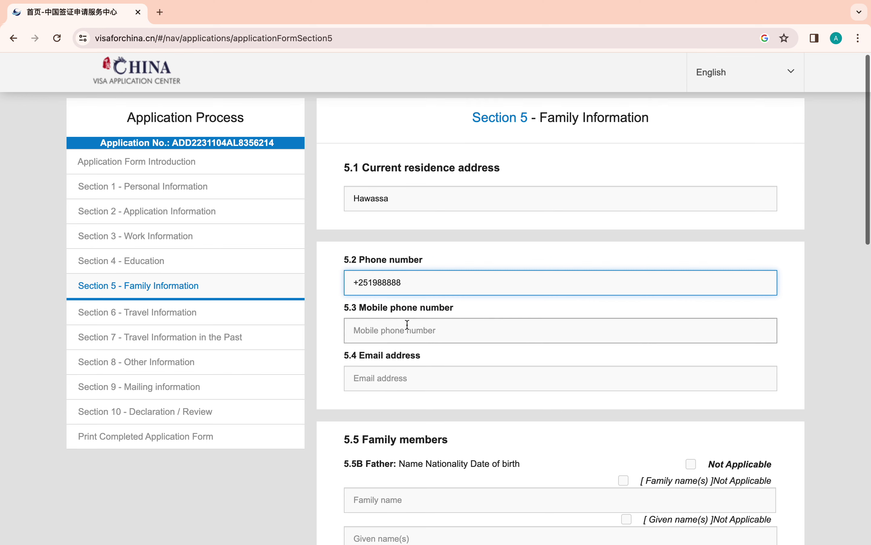
- Copy the phone number into the Mobile phone number field
scroll(407, 326, down, 2)
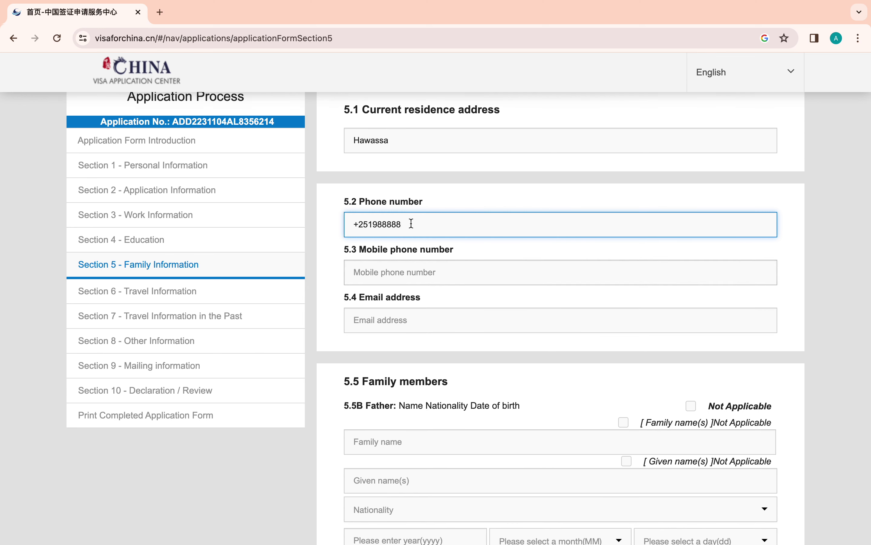
drag(410, 223, 348, 224)
right_click(367, 224)
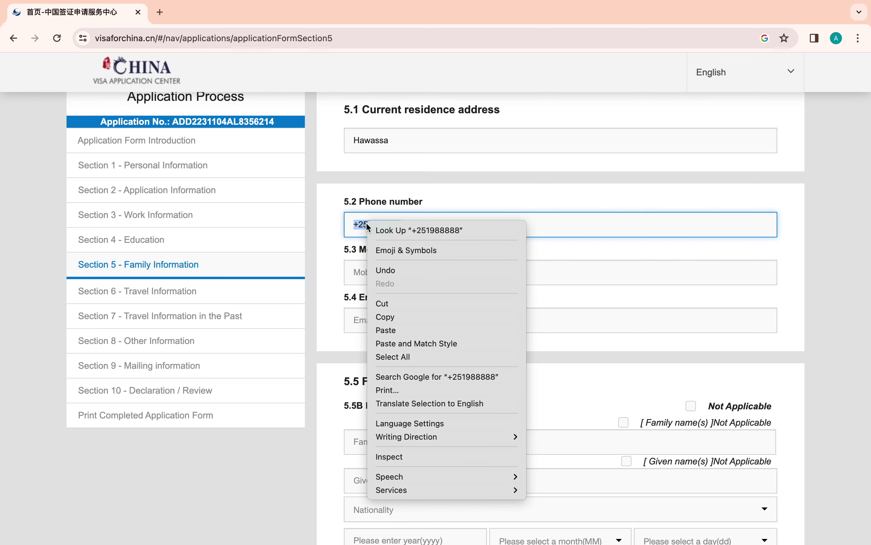
click(392, 316)
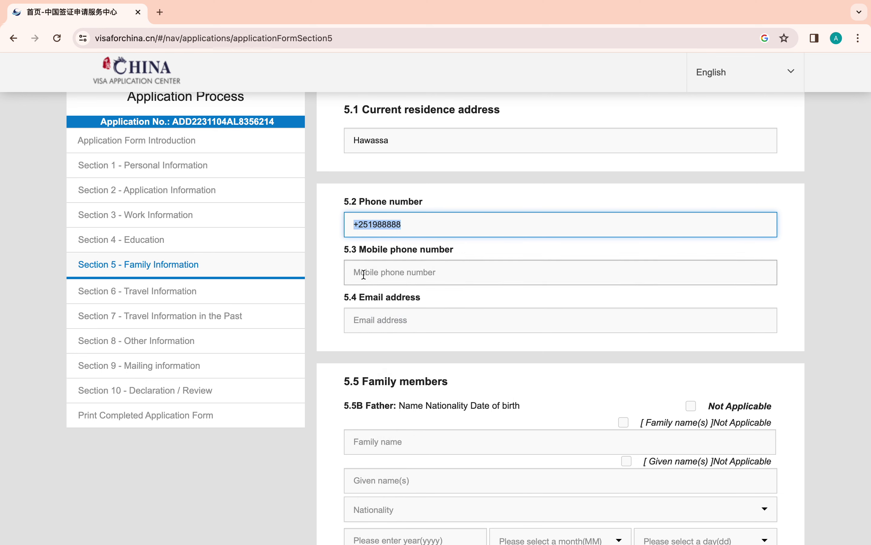
click(369, 272)
key(super+v)
- Enter the applicant's e-mail address, fixing the mistyped '.com' ending
scroll(370, 272, down, 2)
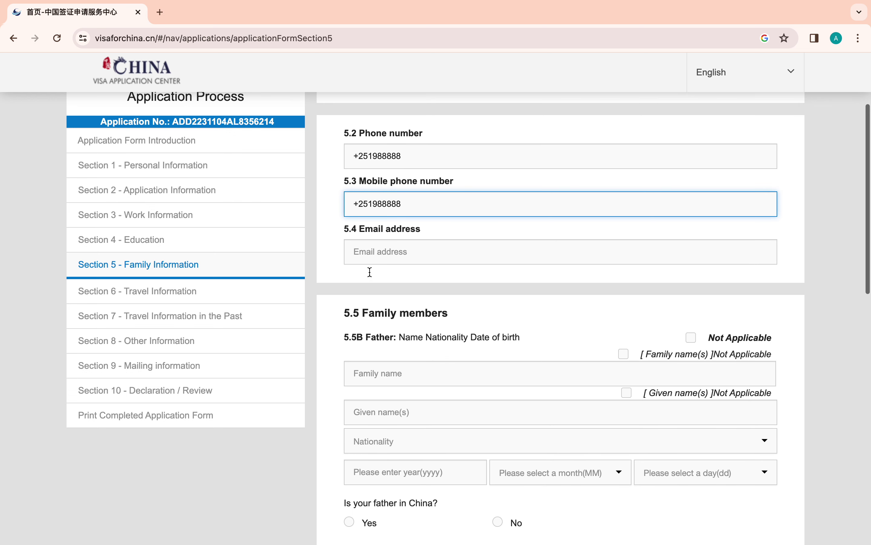
click(375, 248)
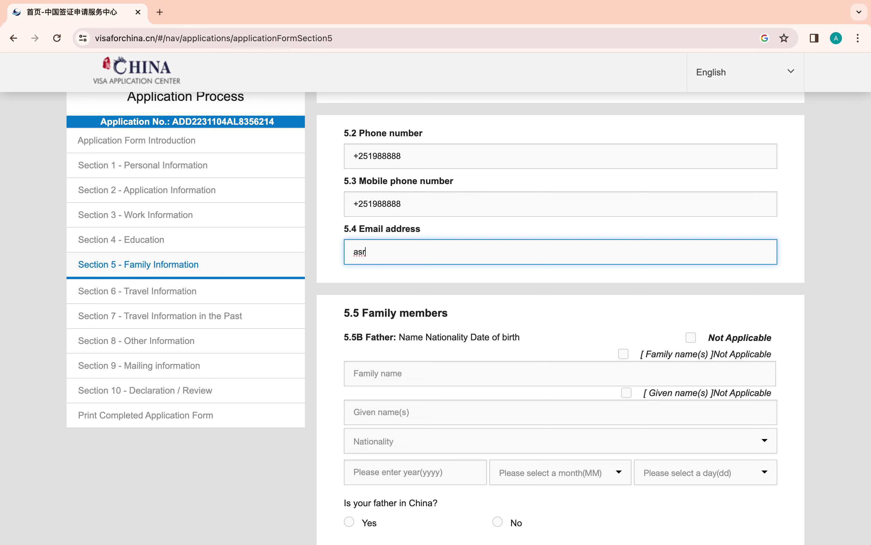
scroll(558, 314, down, 5)
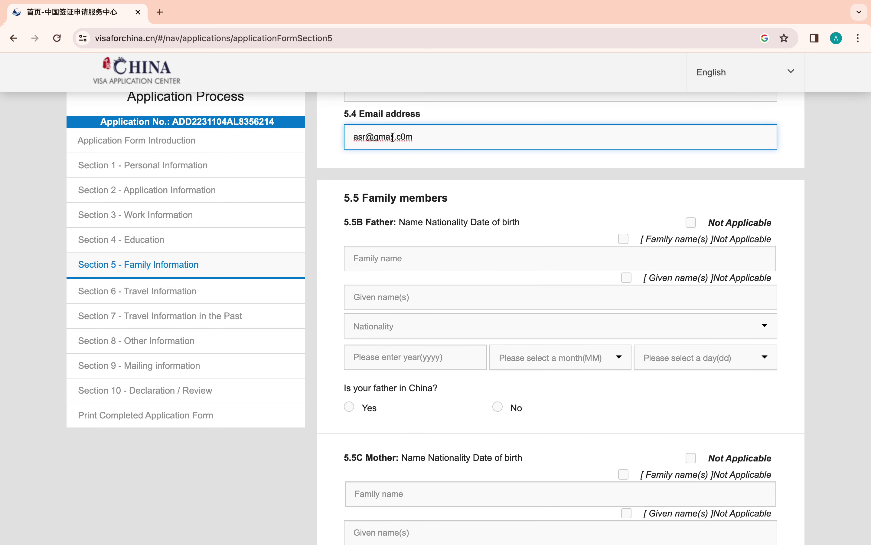
key(BackSpace)
key(BackSpace)
text(om)
click(382, 259)
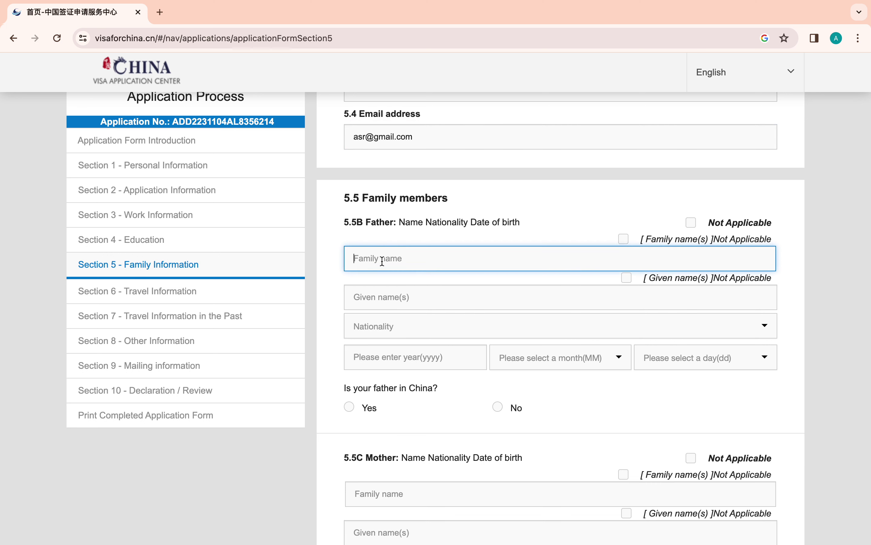
- Mark Father and Mother as Not Applicable, entering 'no' as each explanation
click(684, 223)
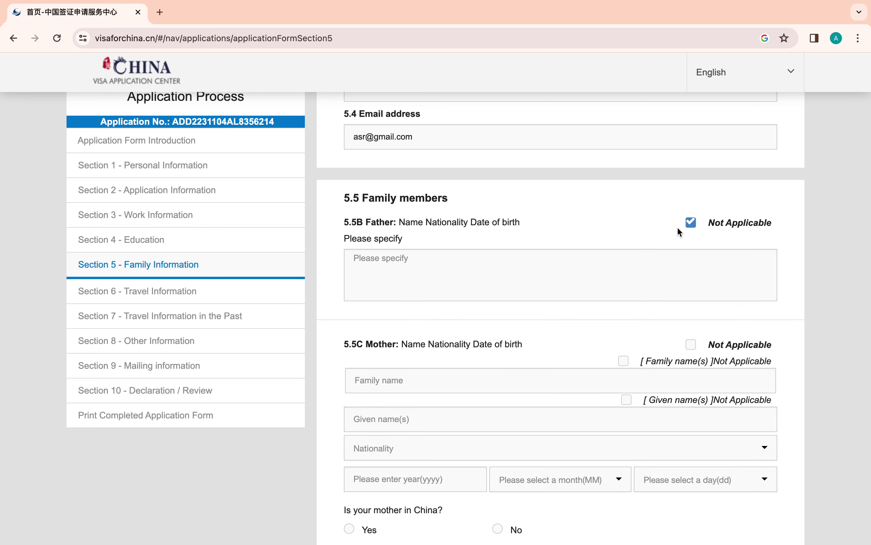
click(398, 267)
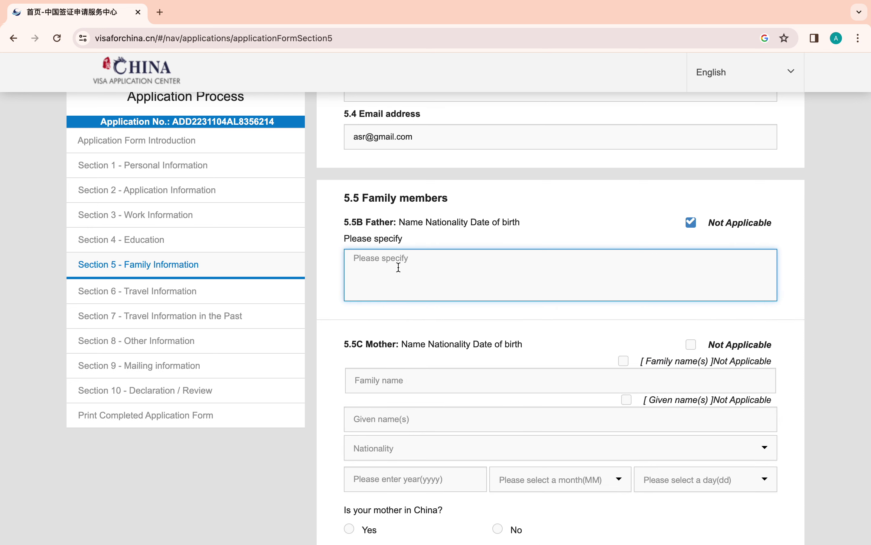
text(no)
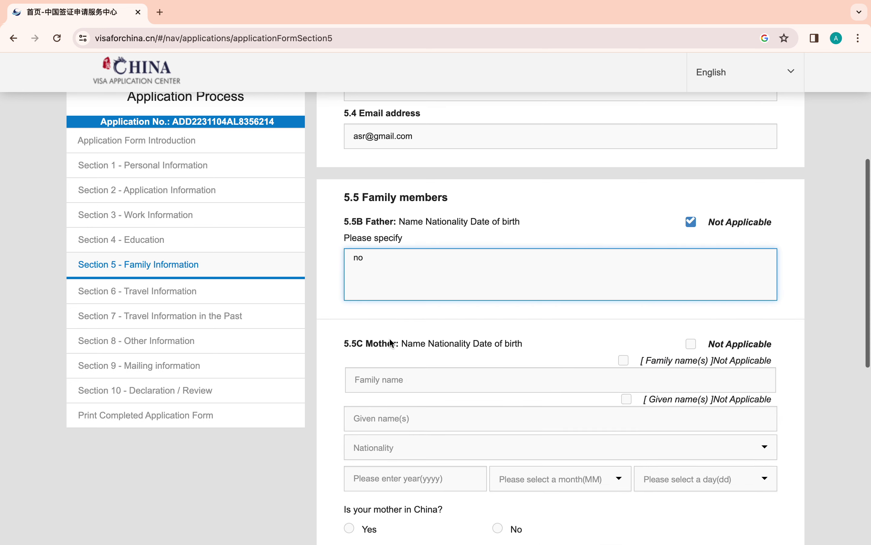
scroll(392, 343, down, 4)
click(691, 199)
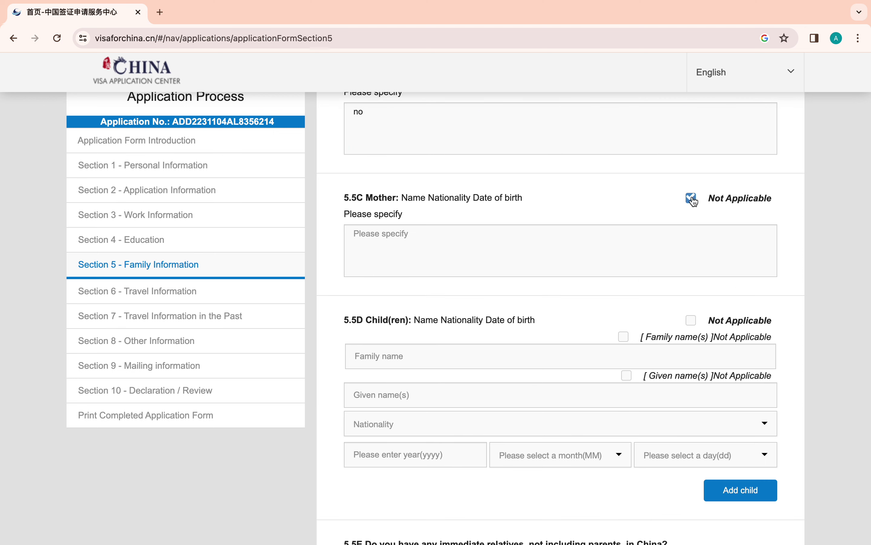
click(408, 239)
text(no)
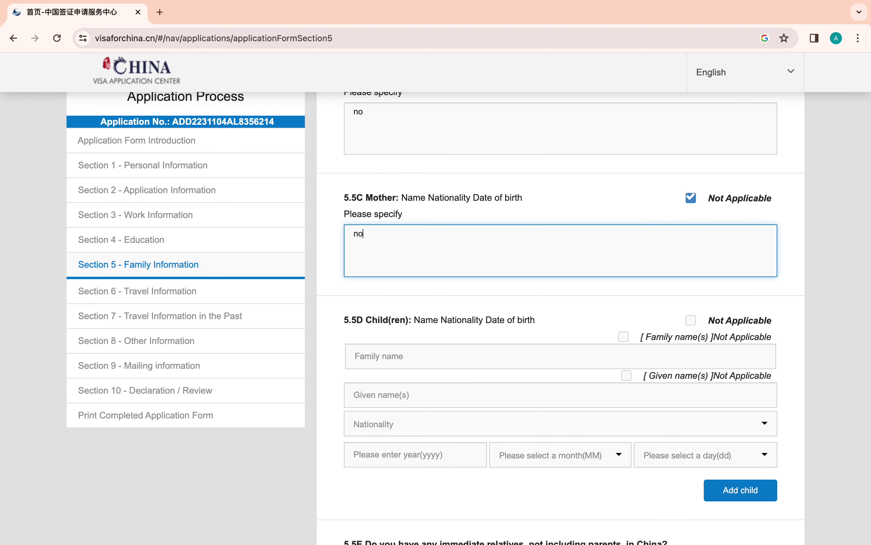
scroll(430, 177, down, 2)
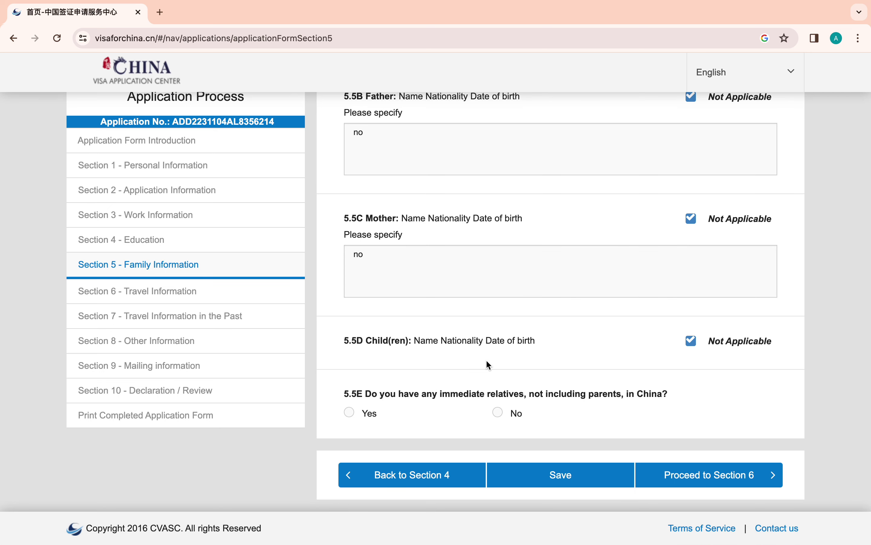
- Answer No to relatives in China, save Section 5, and proceed to Section 6
click(498, 412)
click(604, 478)
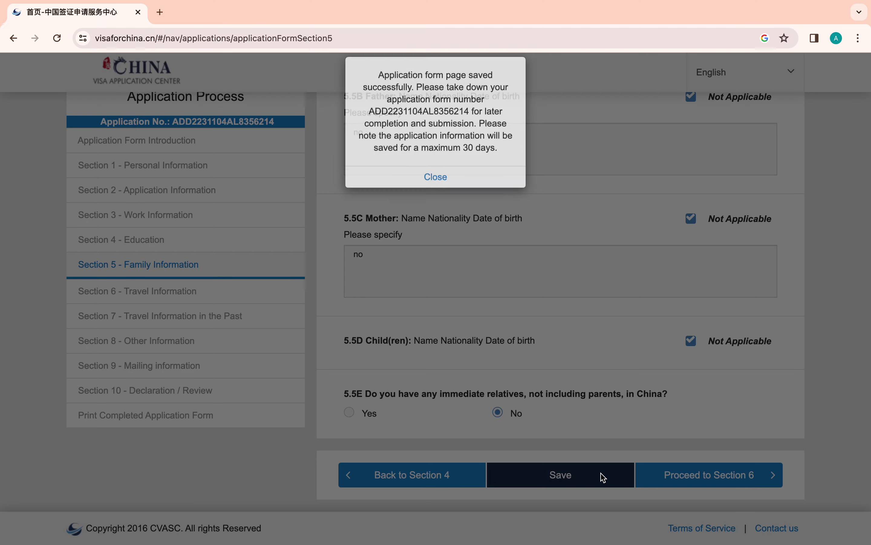
click(436, 178)
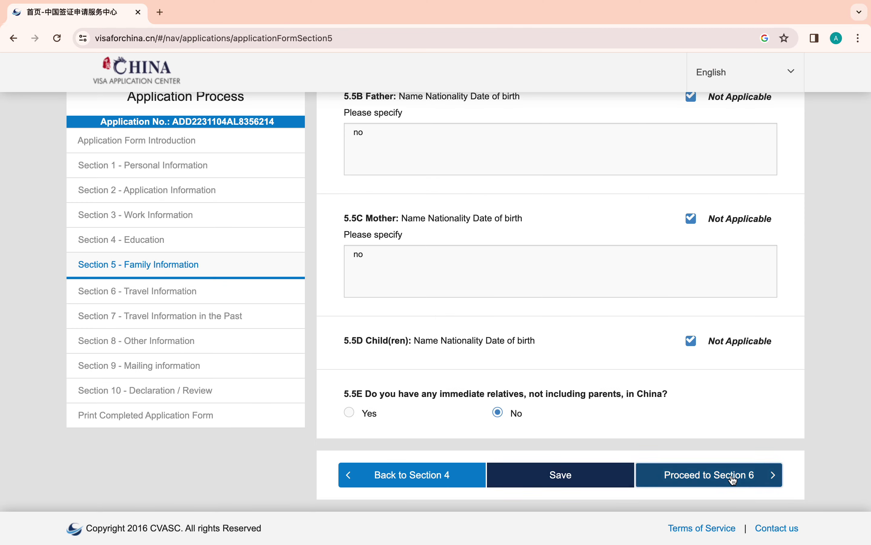
click(733, 480)
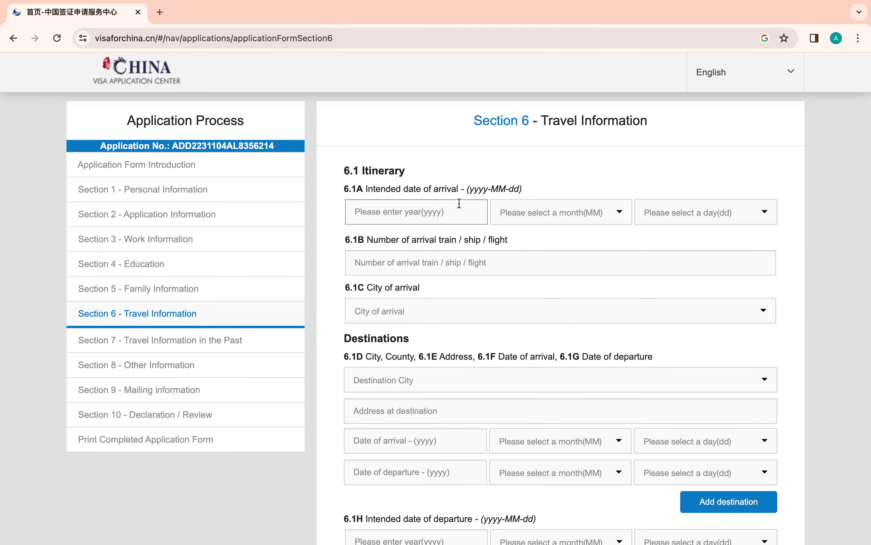
- Set the intended arrival date to 2023-12-01
click(396, 214)
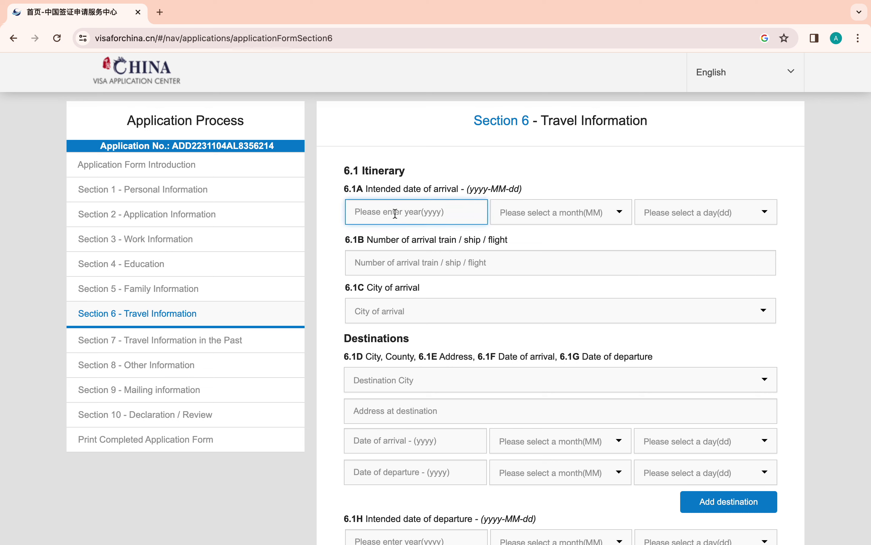
text(2023)
click(550, 214)
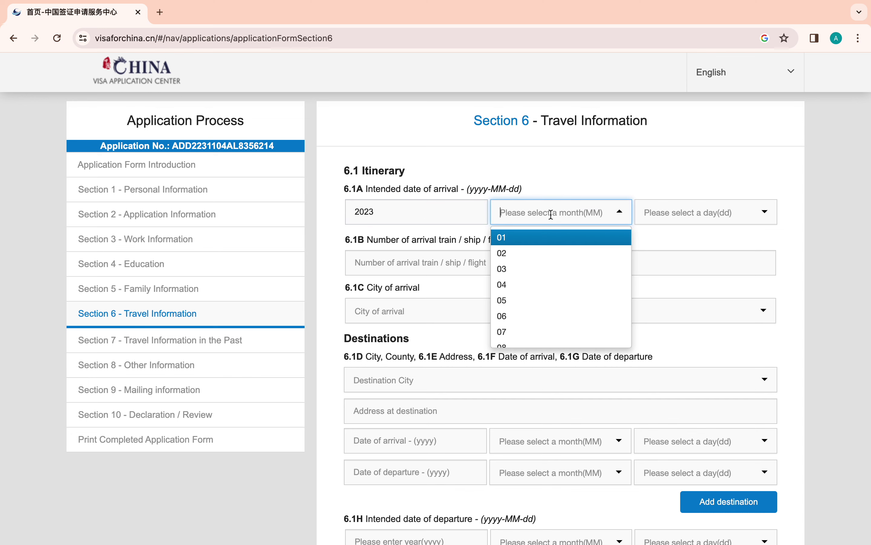
scroll(541, 352, down, 2)
scroll(544, 219, down, 2)
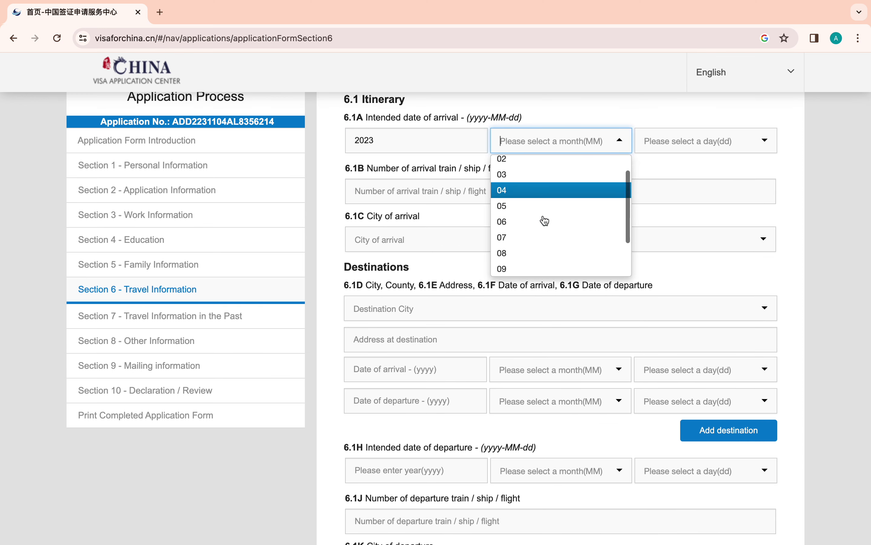
click(524, 269)
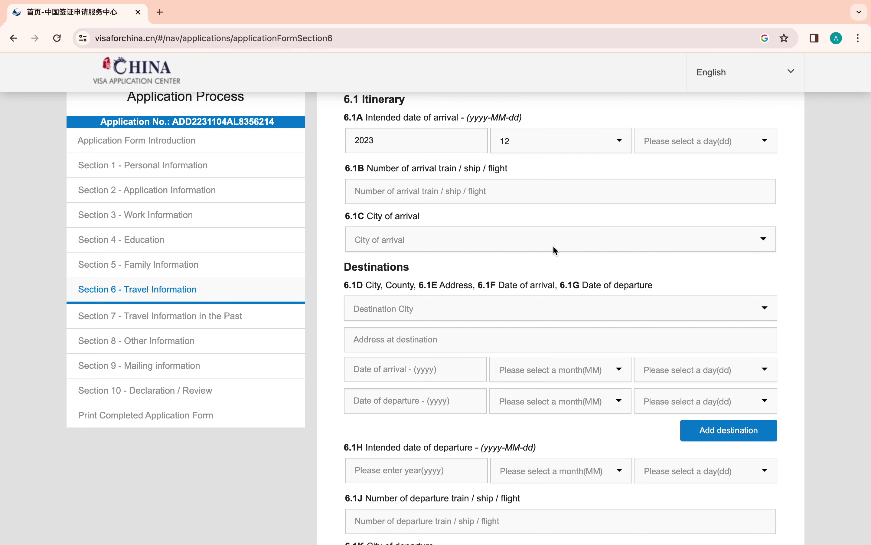
click(705, 133)
click(687, 166)
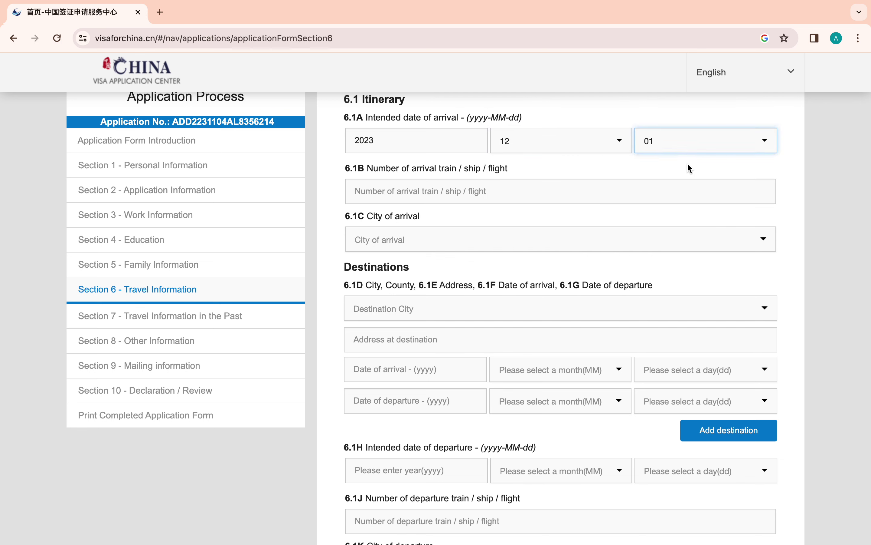
- Enter 0000 as the arrival flight number
click(450, 188)
click(391, 196)
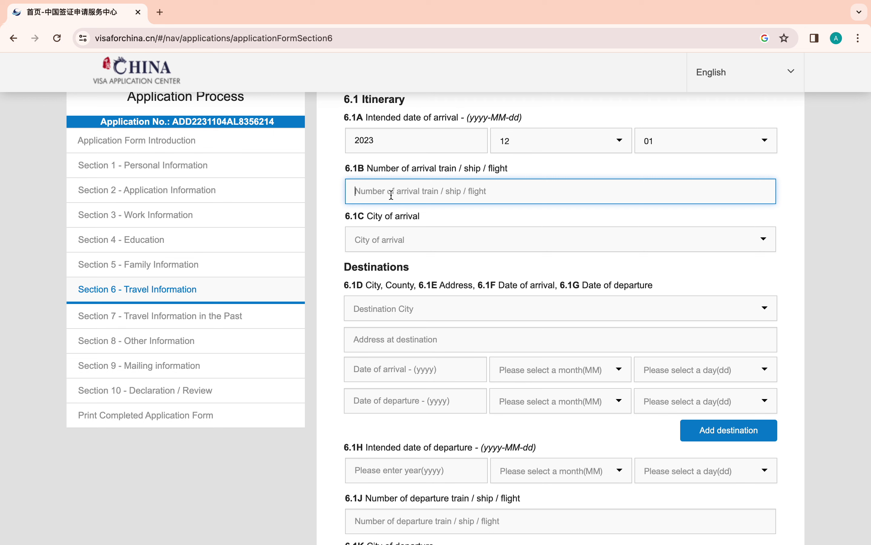
text(000)
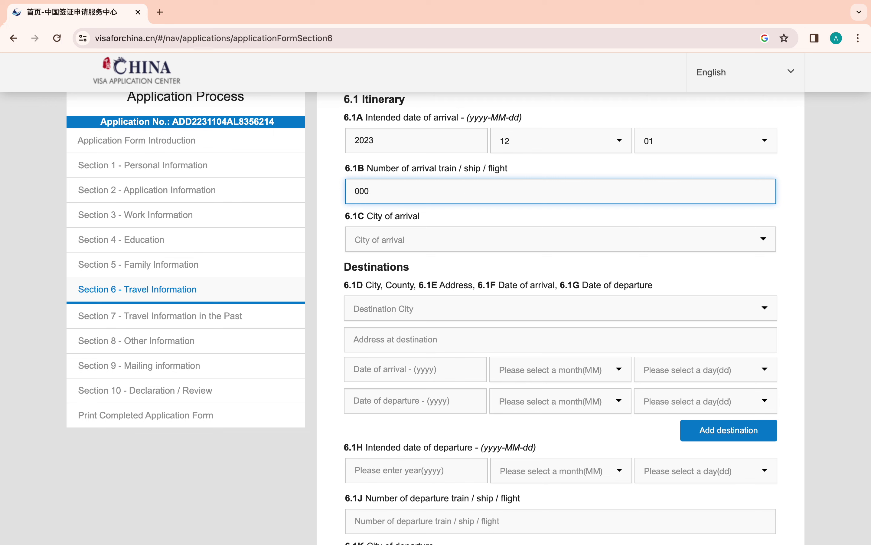
text(0)
click(383, 239)
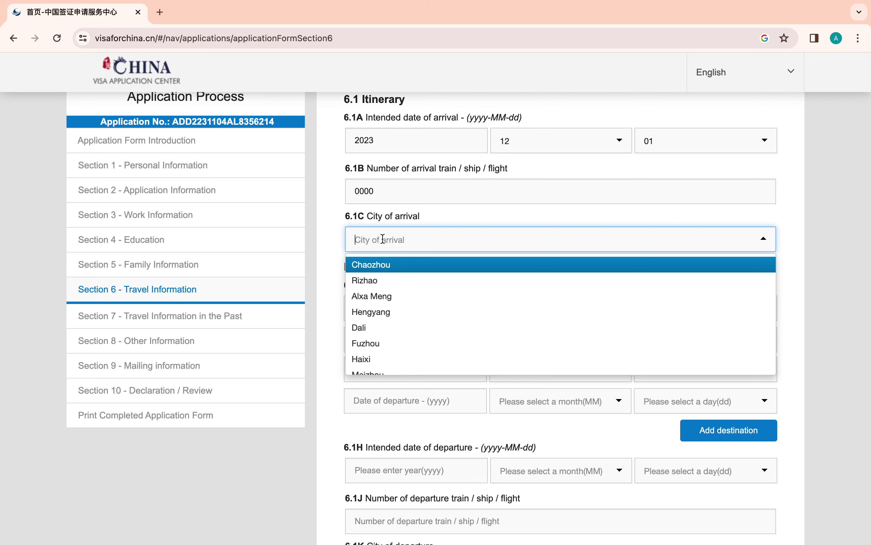
- Choose Guangzhou as the arrival city and Baiyun Qu as the county of arrival
text(g)
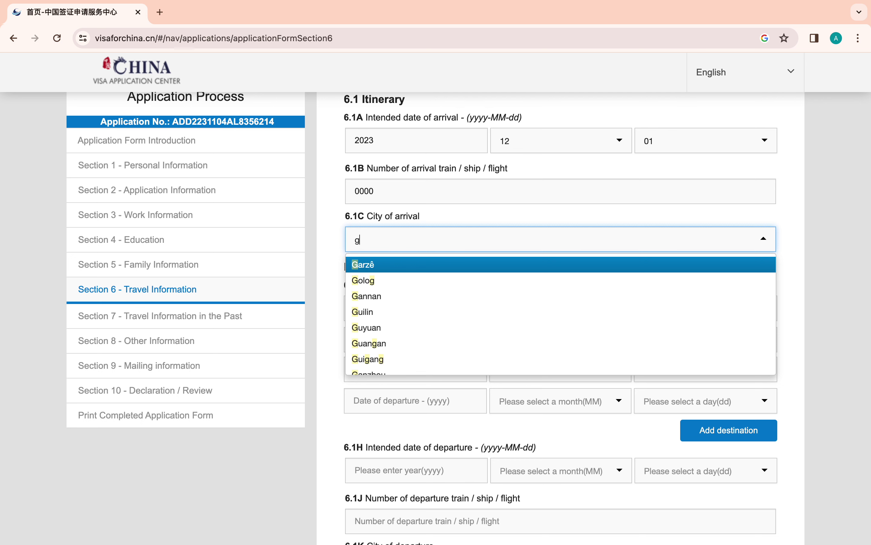
text(uangzhou)
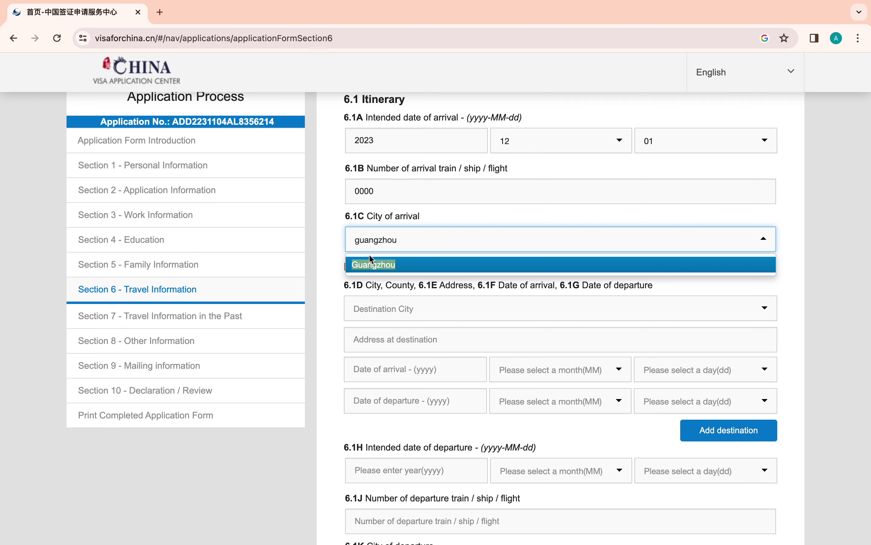
click(367, 265)
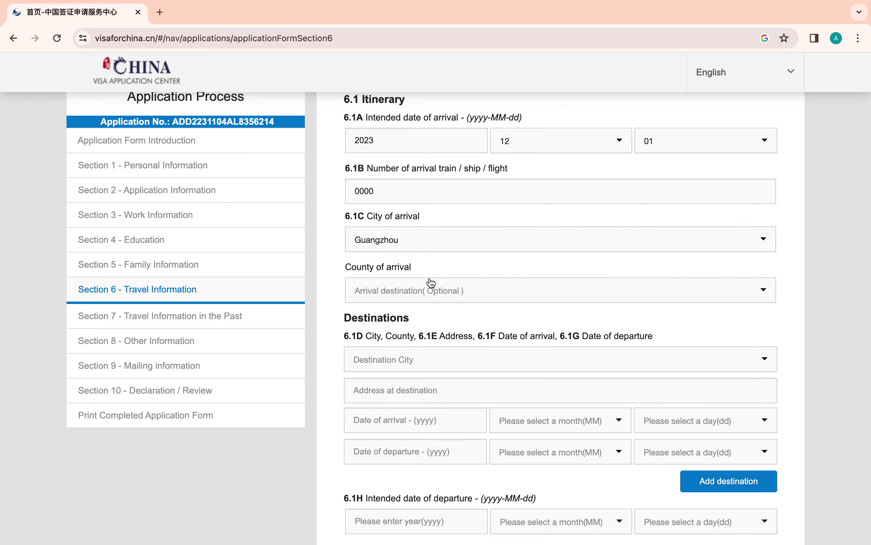
click(388, 293)
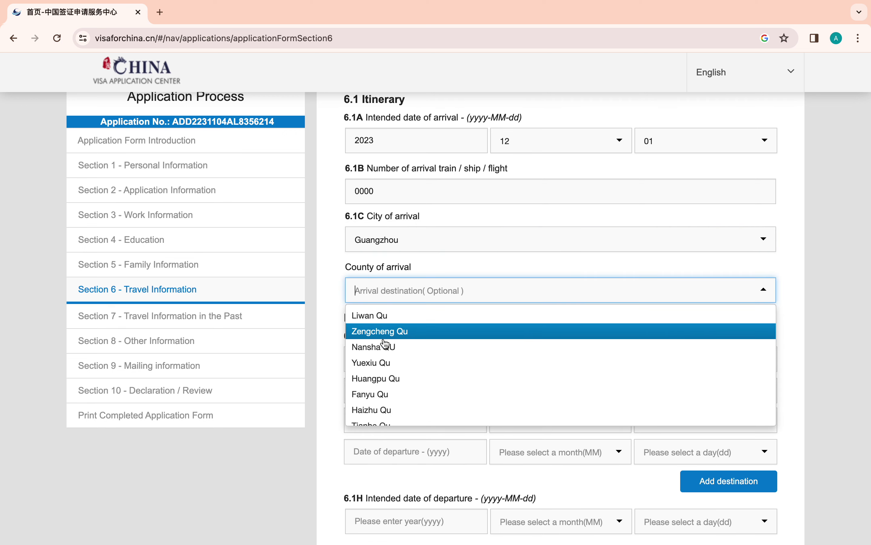
scroll(387, 367, down, 3)
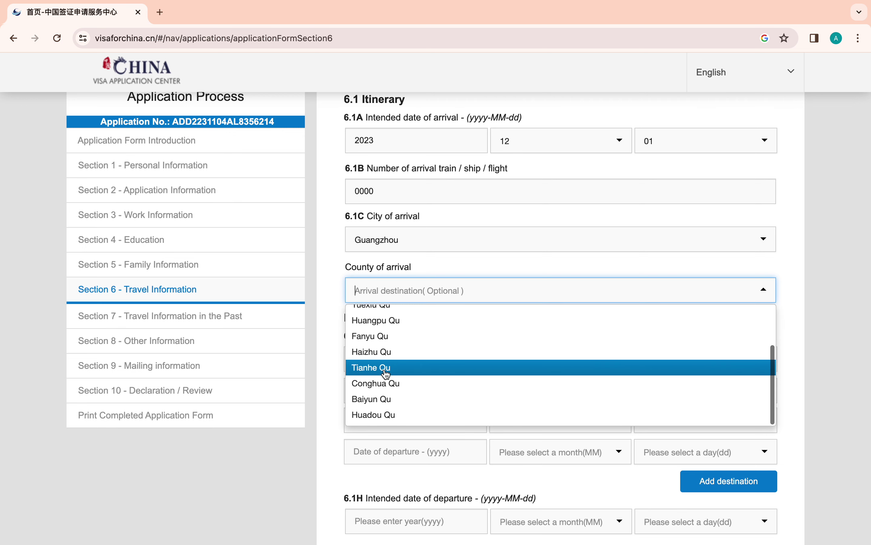
scroll(386, 371, down, 1)
click(379, 388)
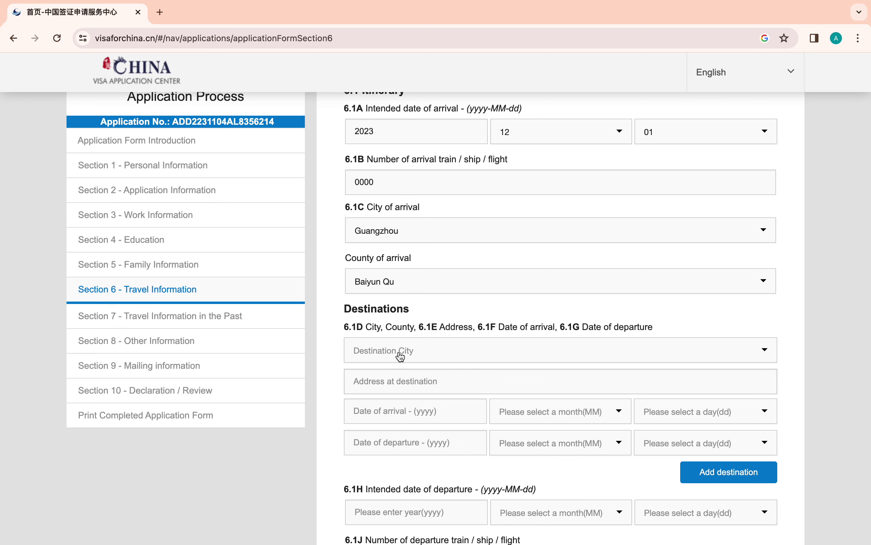
scroll(383, 352, down, 3)
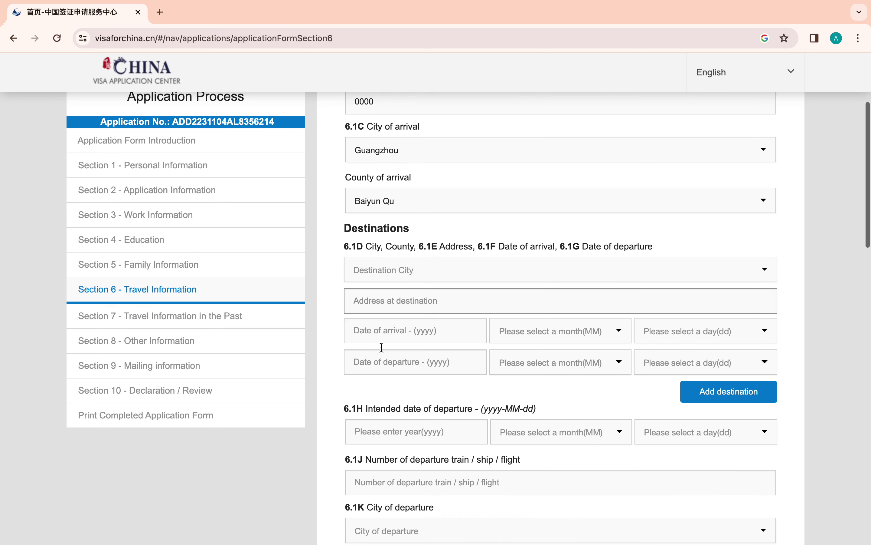
- Set the destination to Lanzhou, Anning Qu, with address 'lanzhou north west university'
click(413, 249)
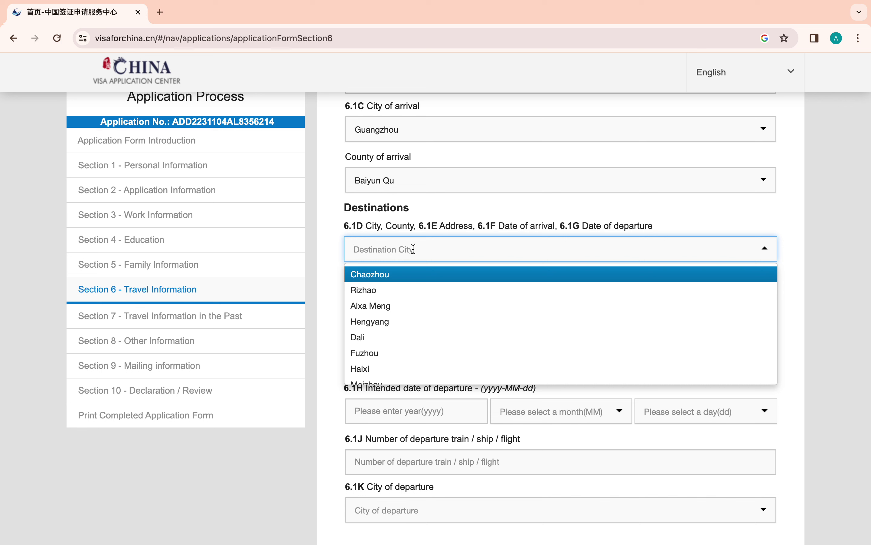
text(L)
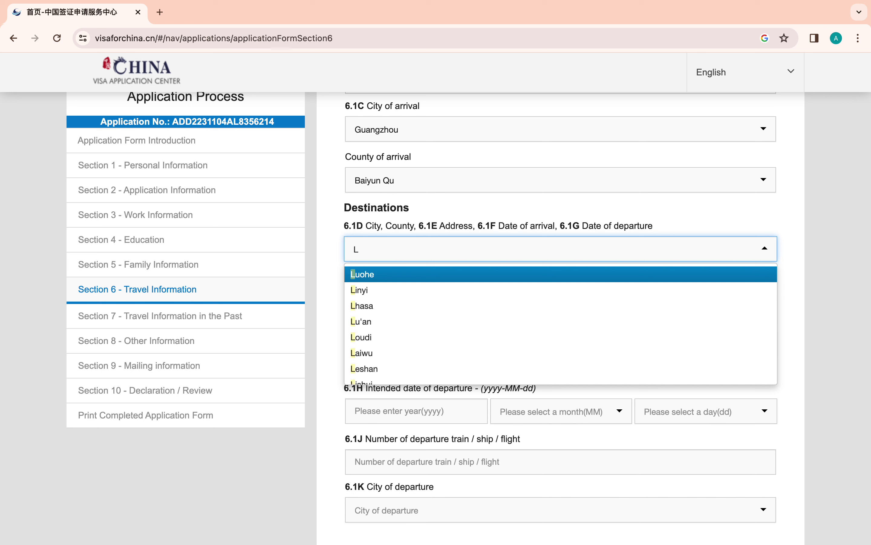
text(an)
click(409, 276)
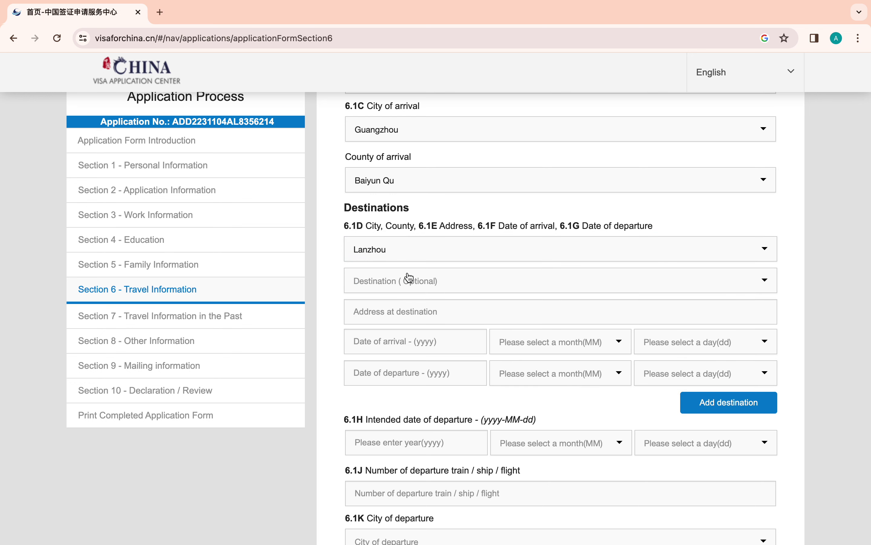
click(378, 281)
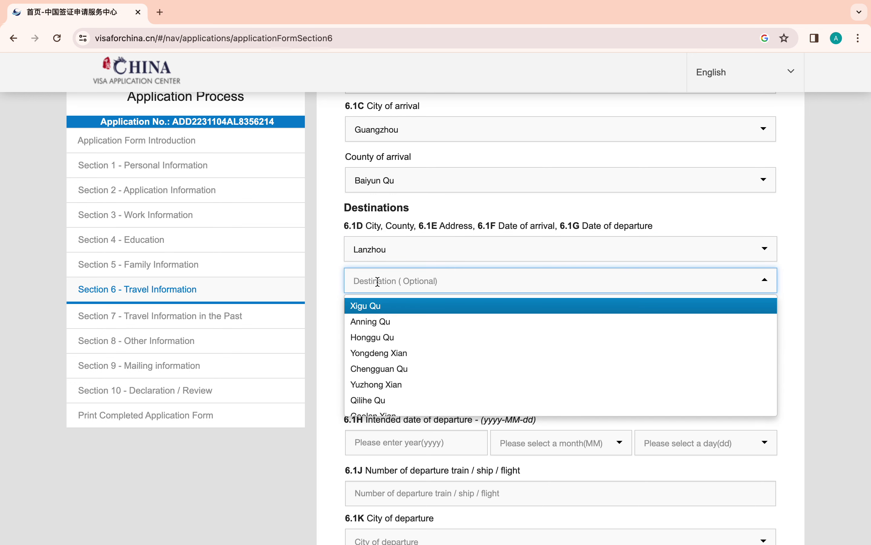
click(381, 322)
scroll(392, 304, down, 2)
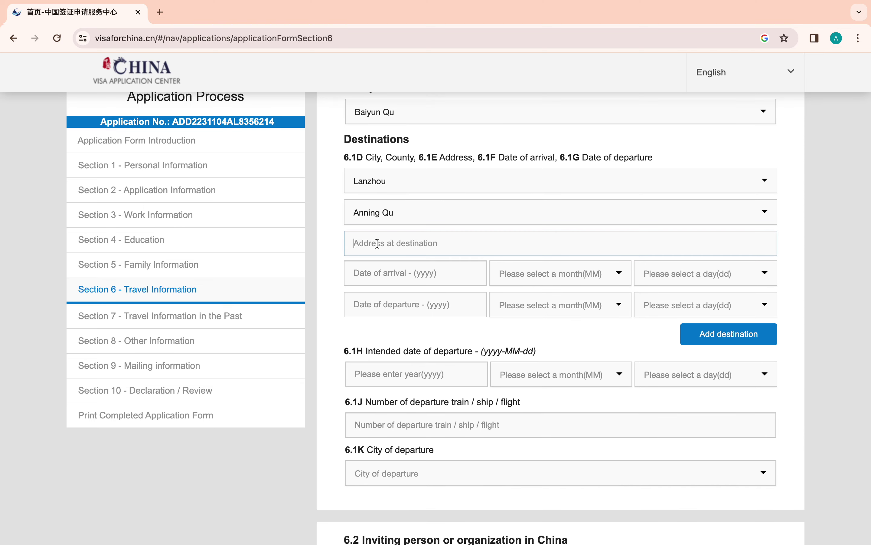
click(378, 243)
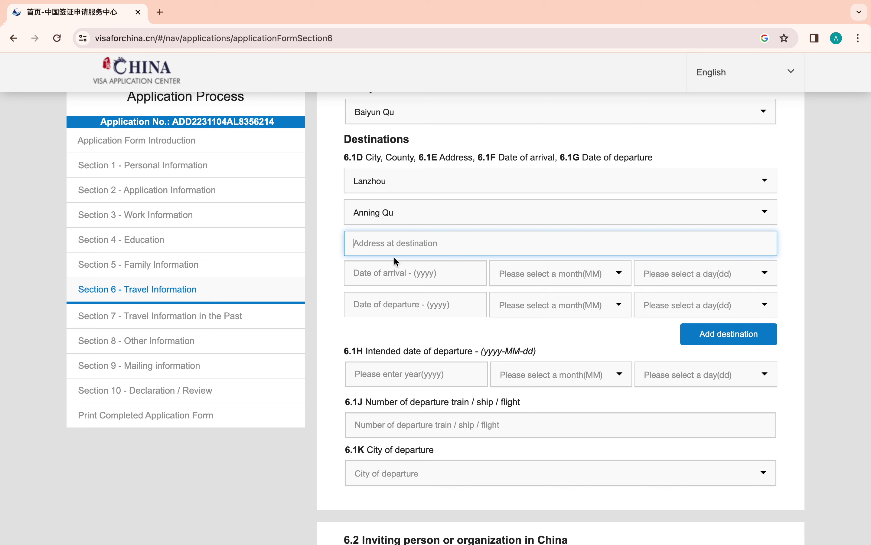
text(lanzhou no)
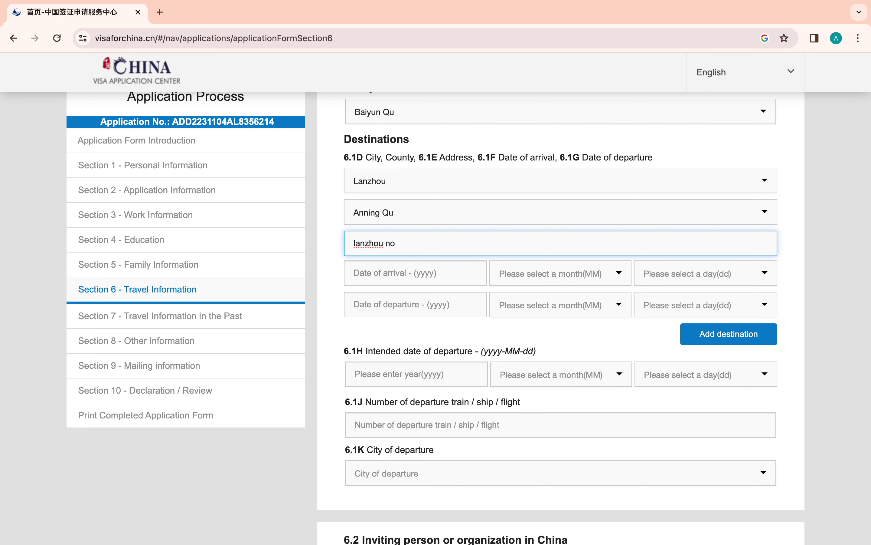
text(rth west university)
- Set the destination's date of arrival to 2023-12-30
click(379, 278)
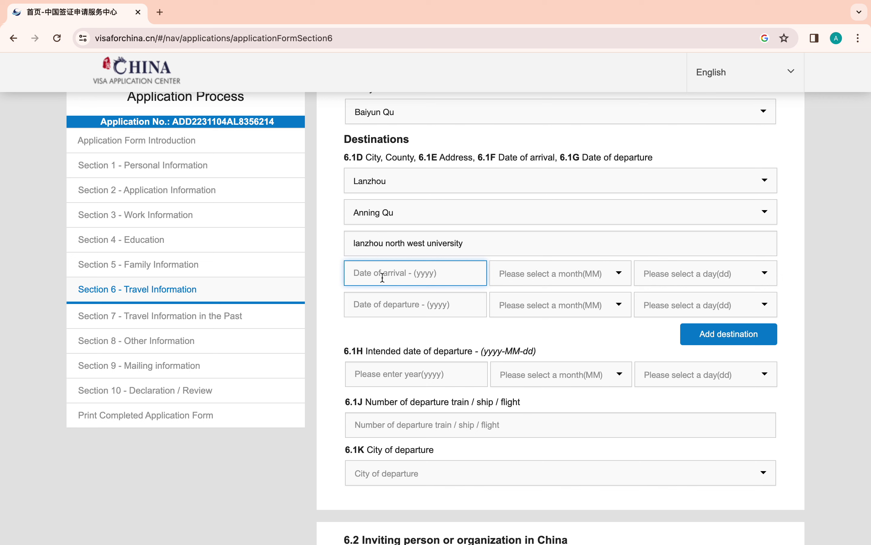
text(2023)
click(510, 277)
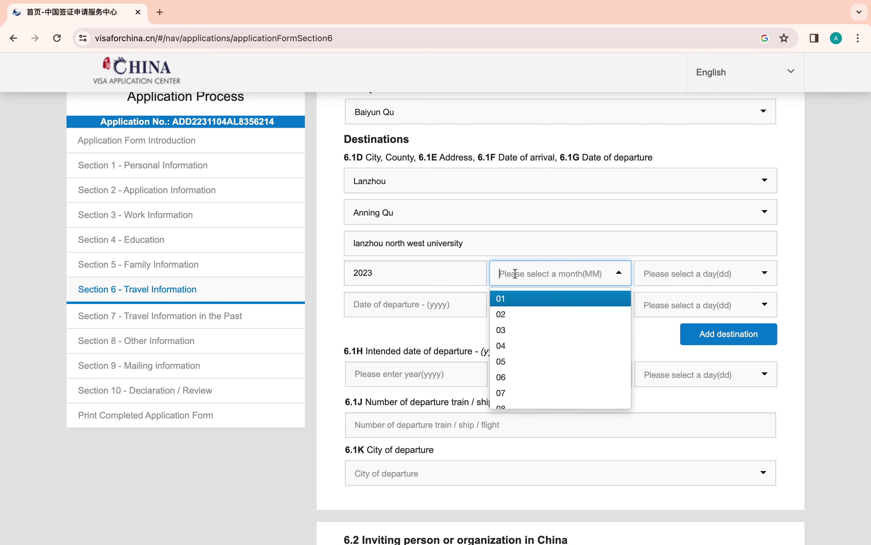
scroll(525, 392, down, 3)
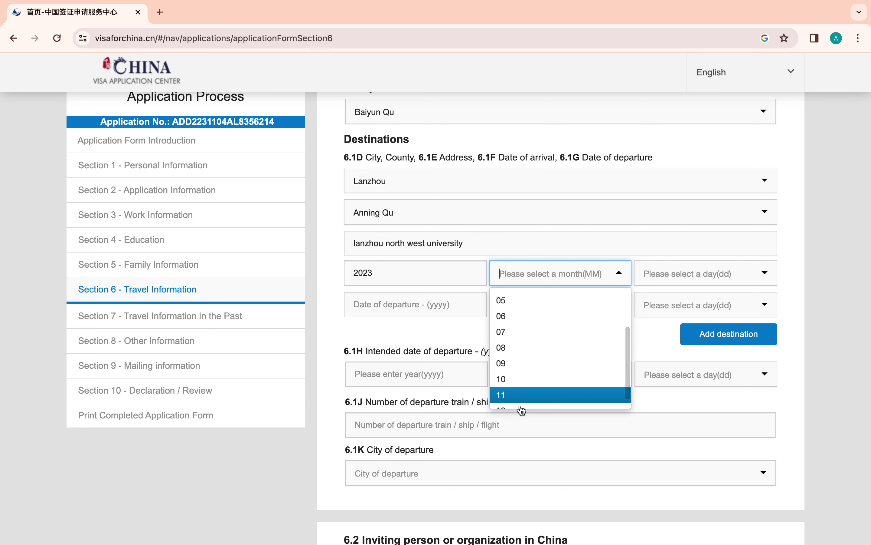
click(518, 400)
click(663, 273)
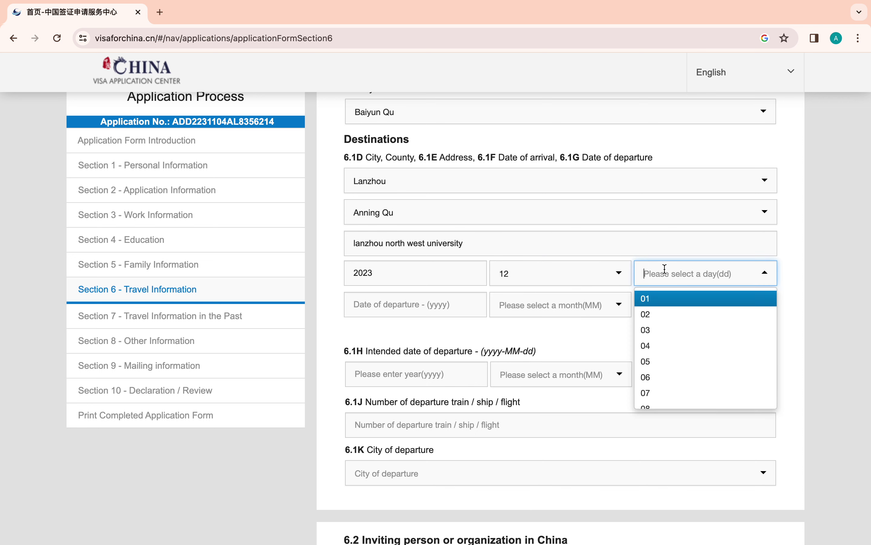
scroll(668, 403, down, 5)
scroll(670, 405, down, 5)
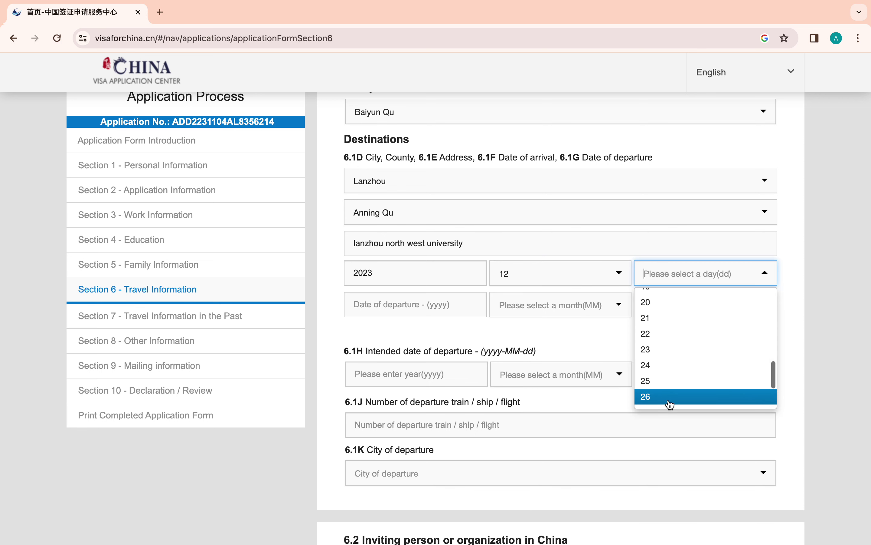
click(655, 402)
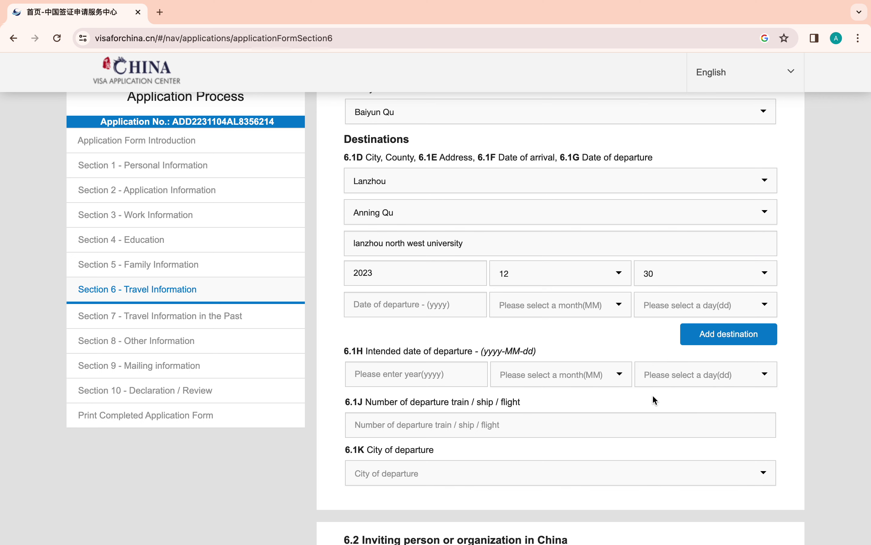
- Set the destination's date of departure to 2023-12-30
click(421, 305)
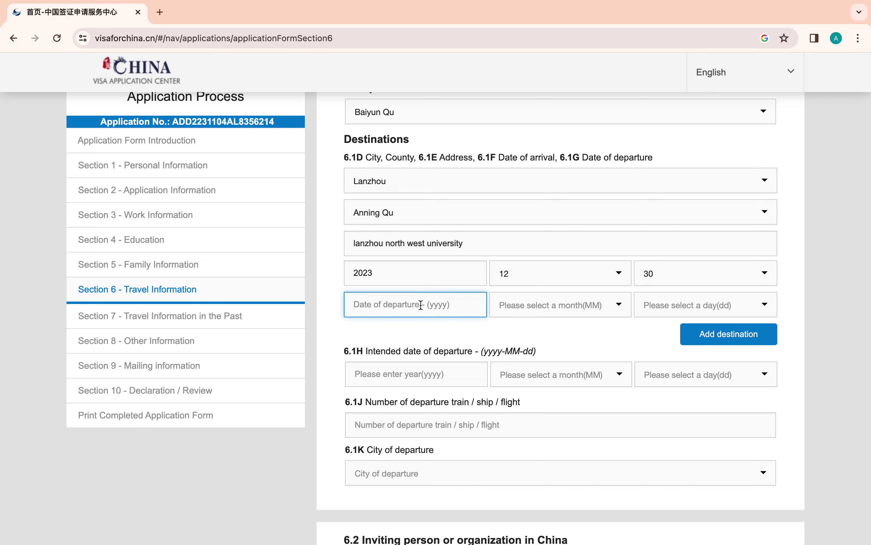
text(202)
text(3)
click(545, 313)
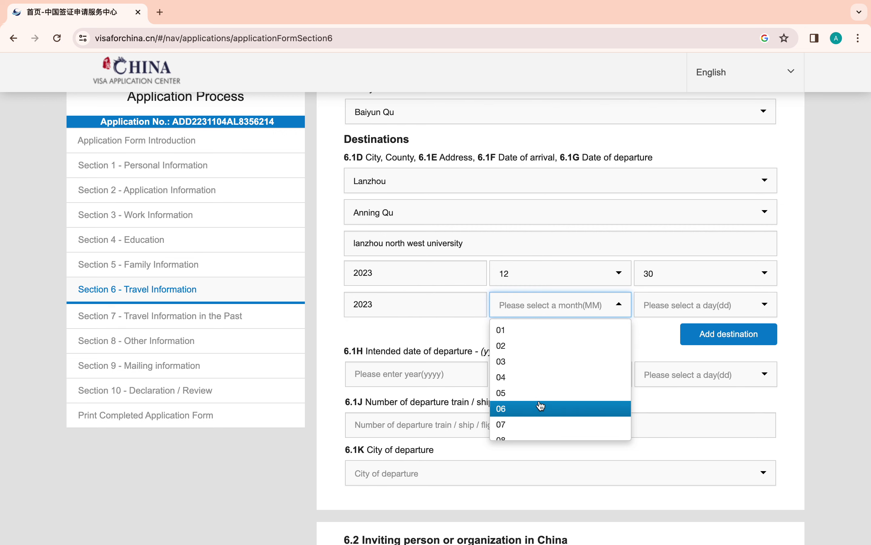
scroll(541, 405, down, 3)
click(523, 431)
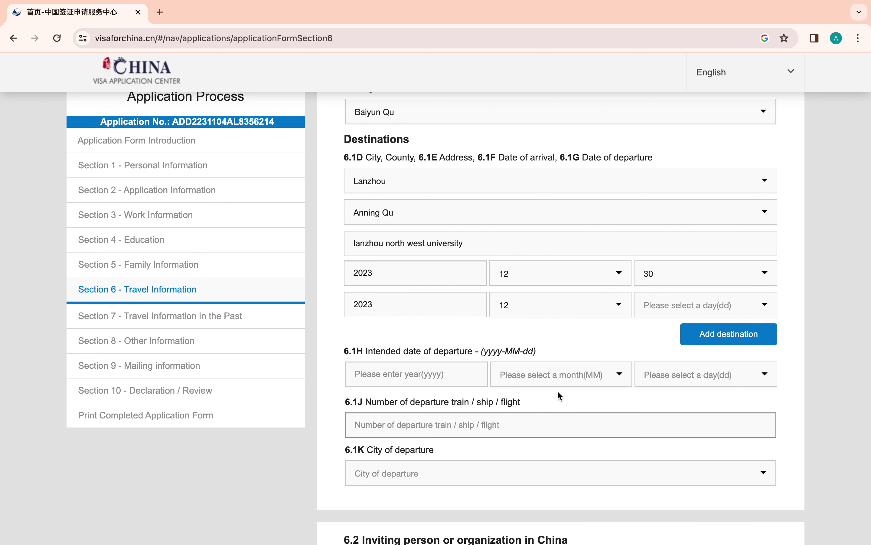
click(673, 302)
scroll(667, 394, down, 5)
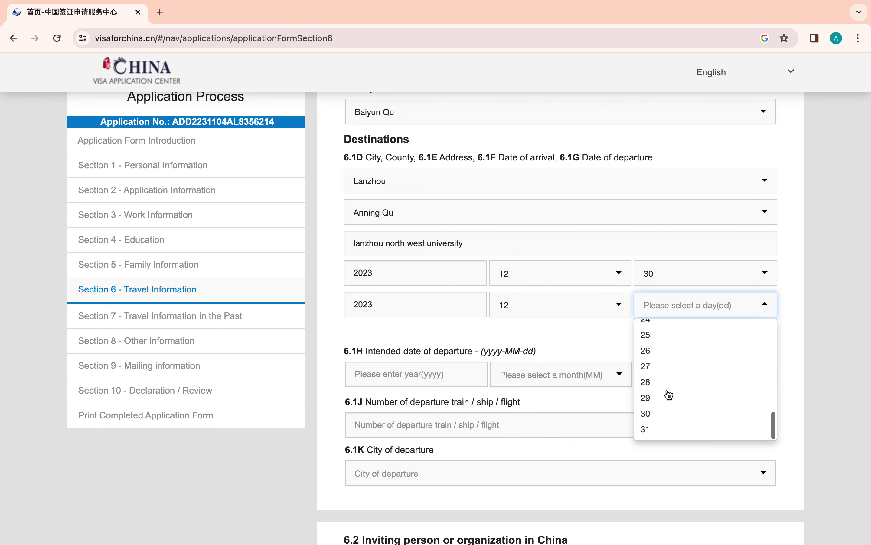
click(657, 418)
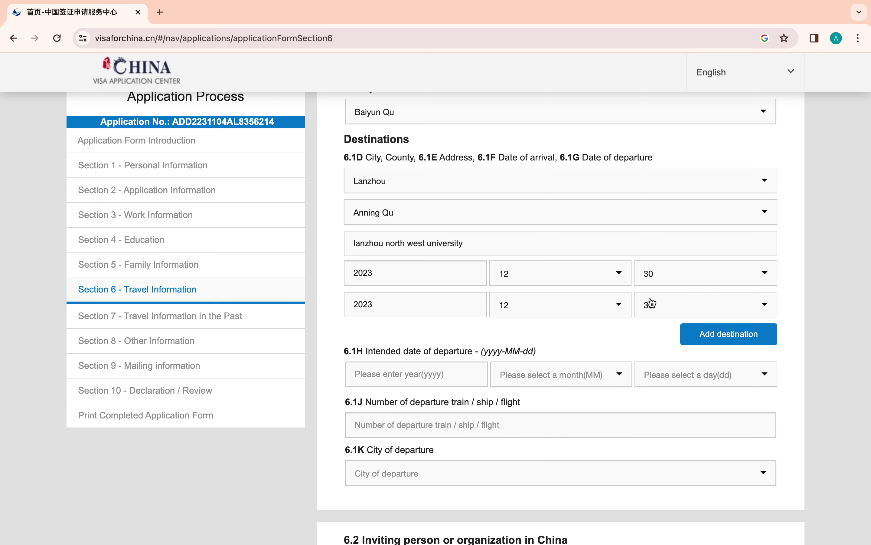
click(391, 375)
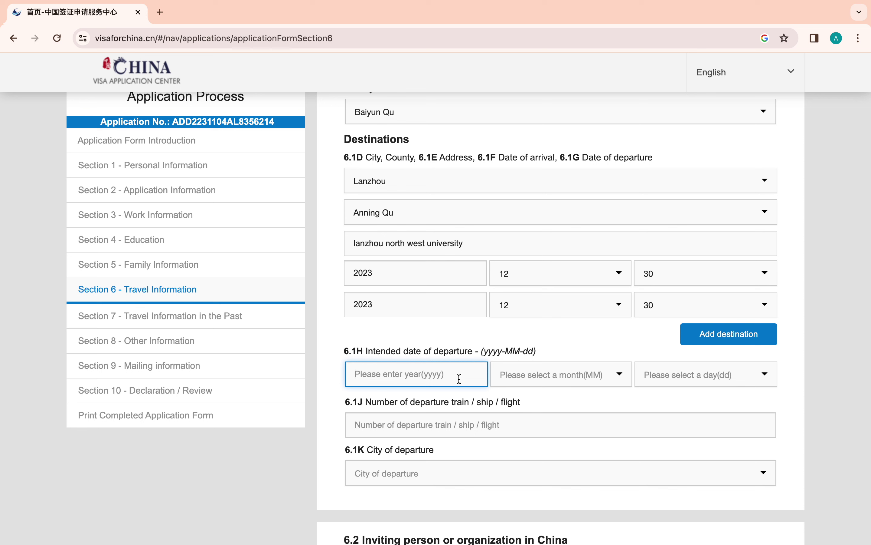
- Set the intended departure date to 2024-11-01 with departure flight number 0000
text(2024)
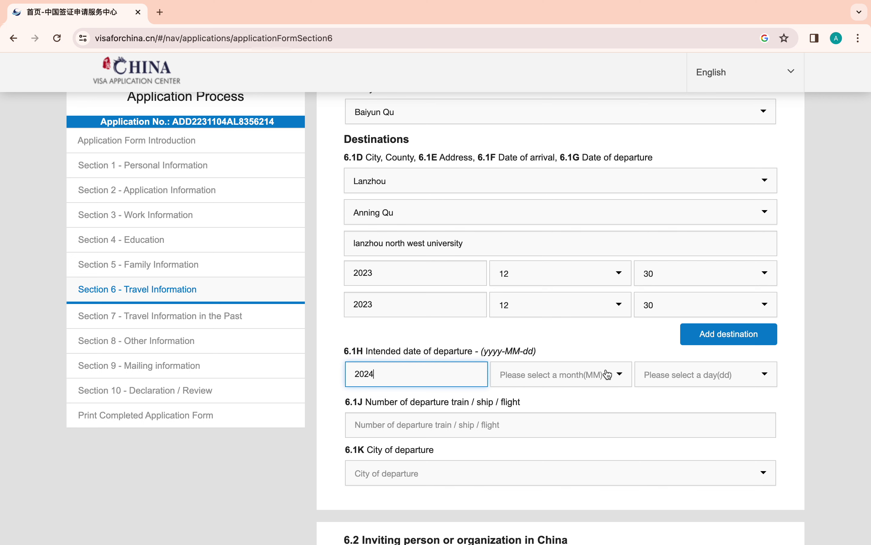
click(608, 372)
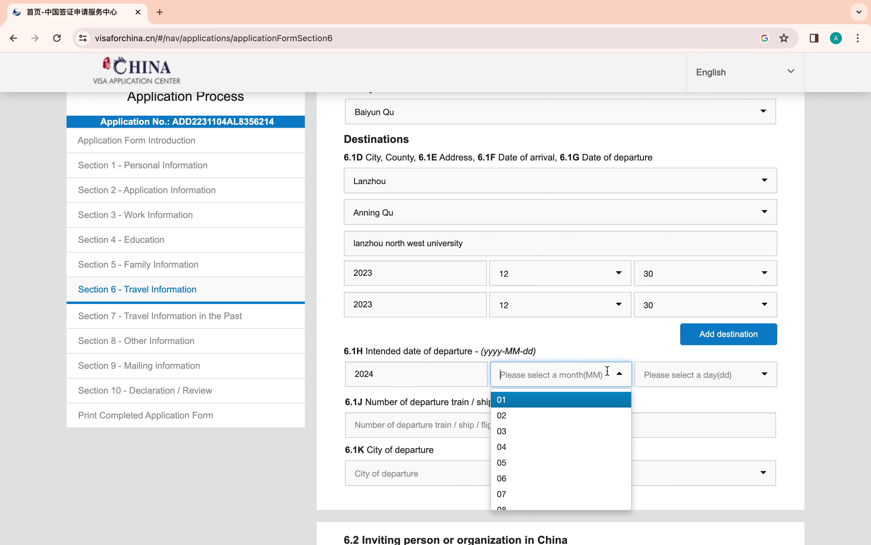
scroll(573, 470, down, 1)
scroll(573, 471, down, 2)
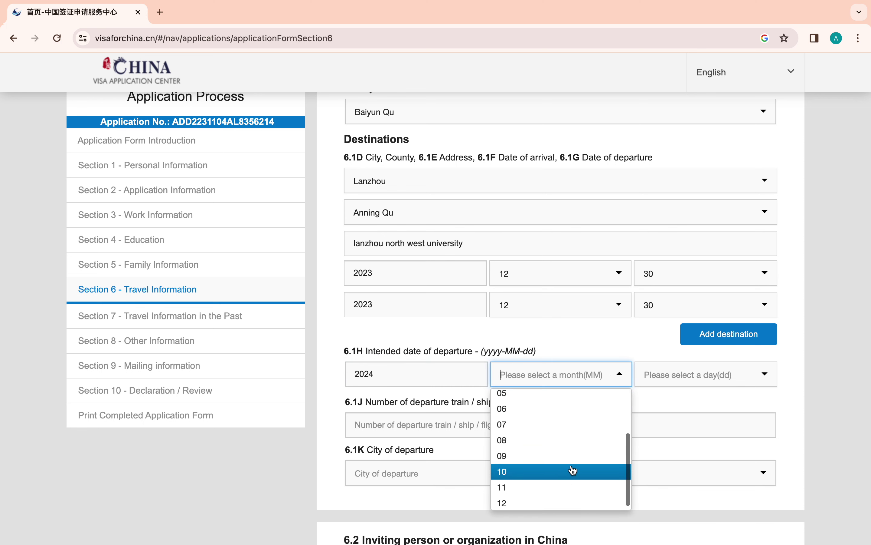
click(565, 487)
click(663, 373)
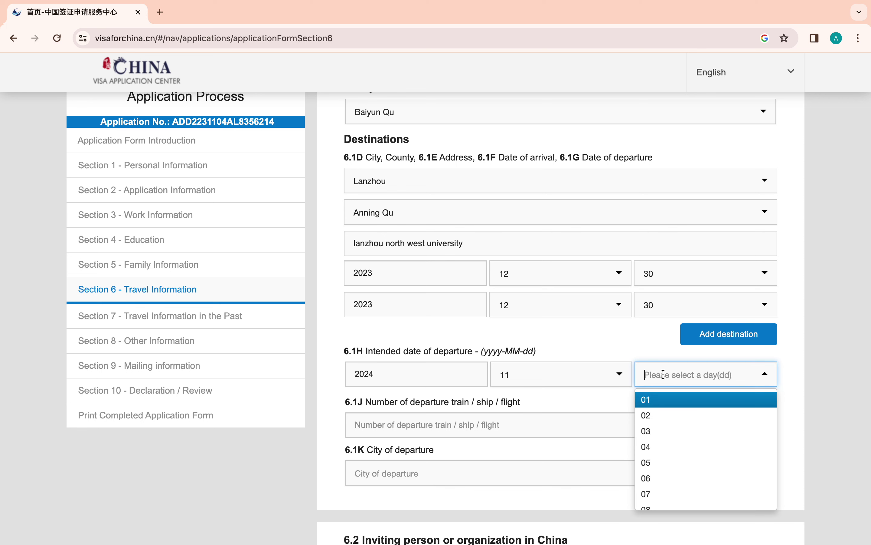
click(659, 405)
click(369, 424)
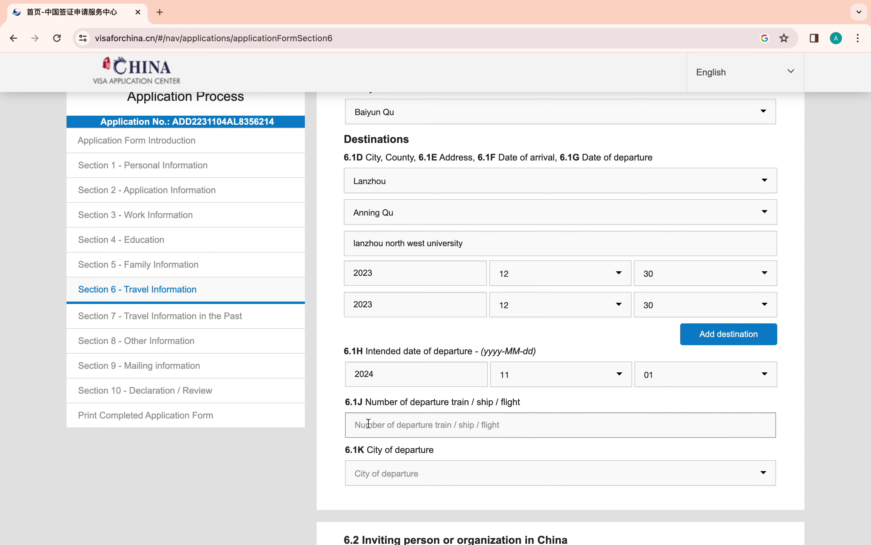
text(0000)
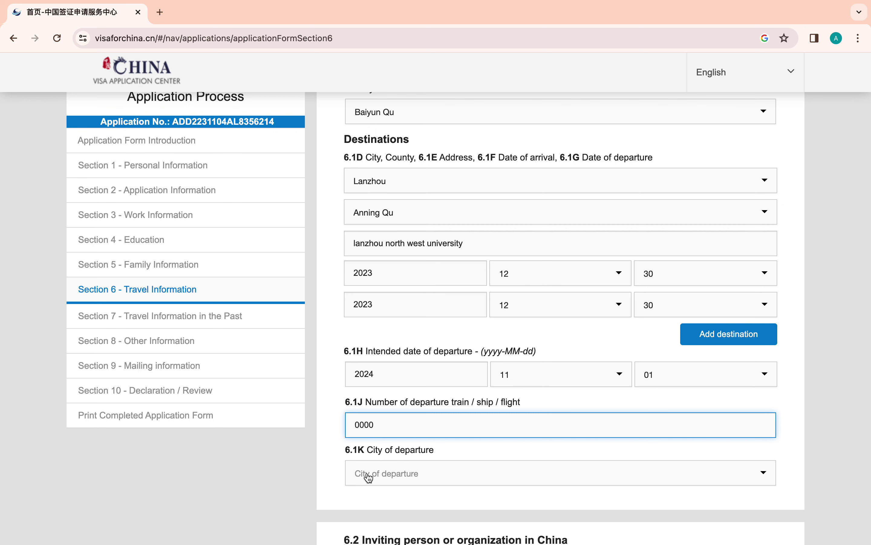
- Choose Shanghai as the departure city and Jing'an Qu as the county of departure
click(368, 478)
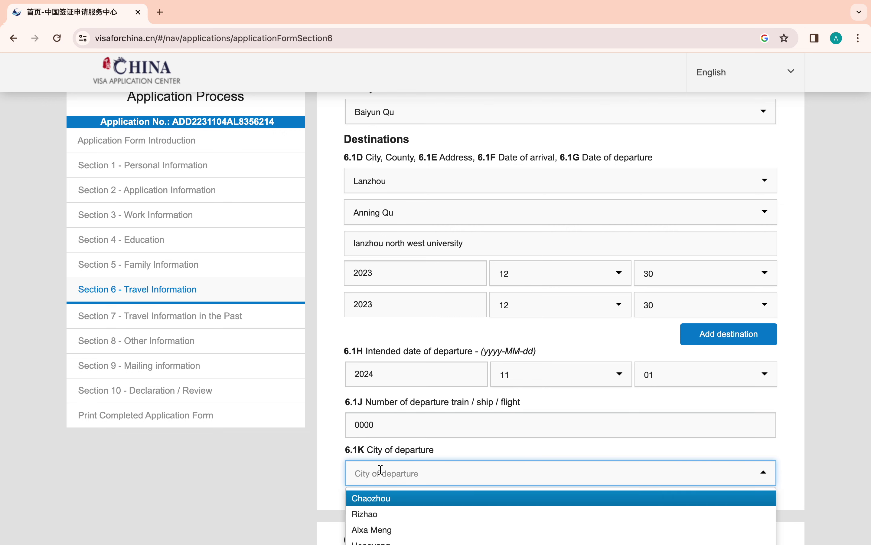
scroll(379, 467, down, 5)
scroll(382, 475, down, 2)
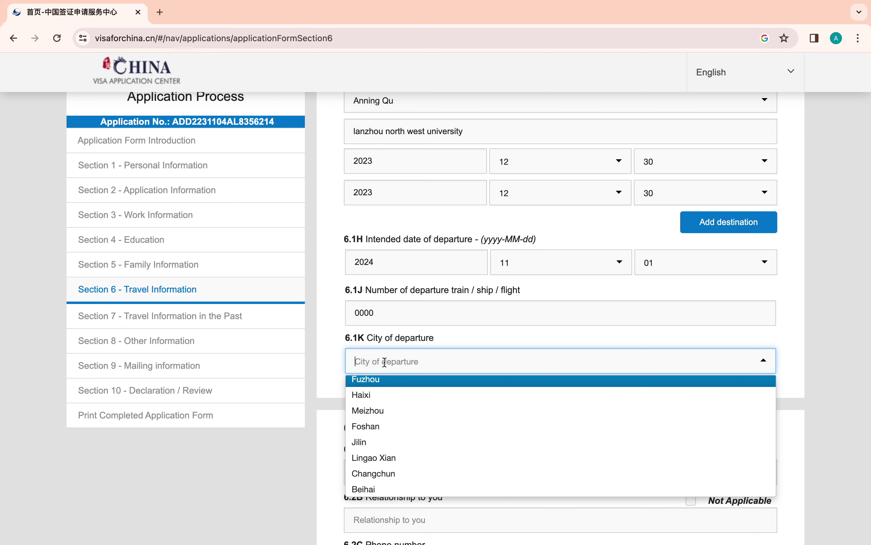
text(shanghai)
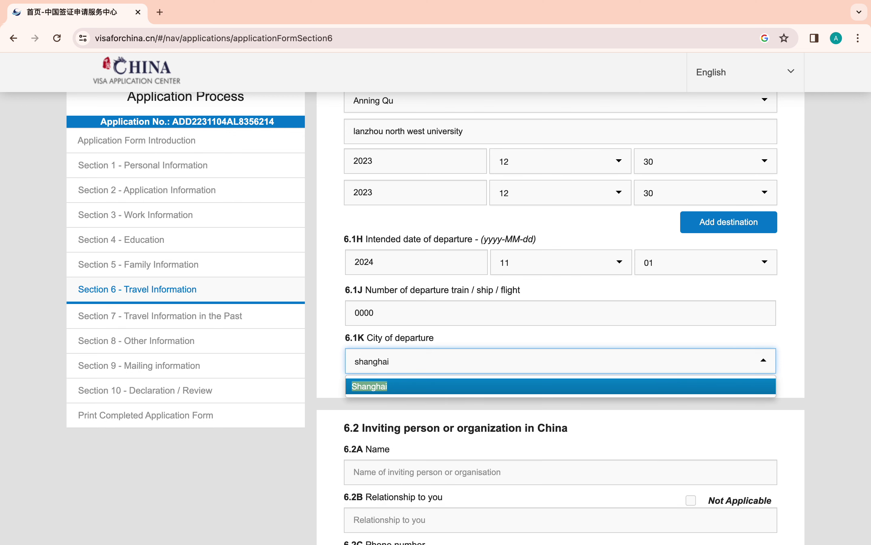
click(373, 387)
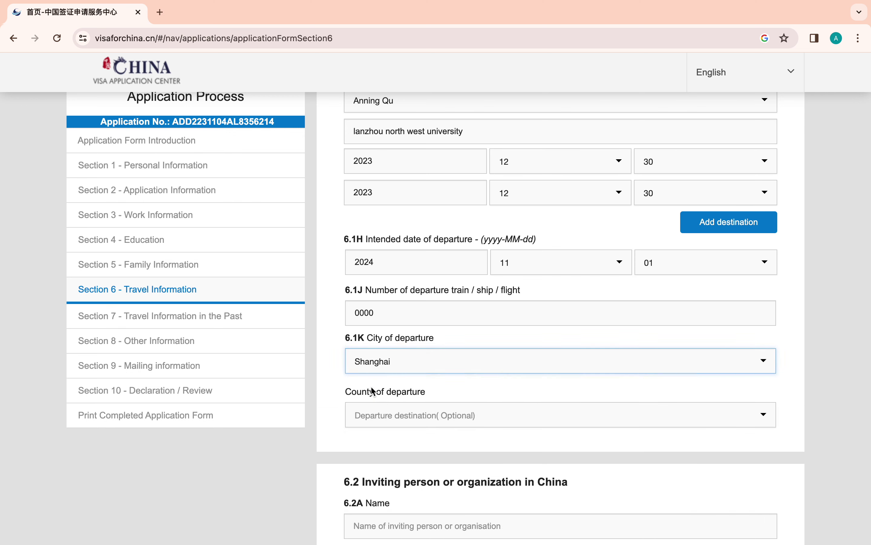
click(423, 428)
click(403, 451)
scroll(405, 452, down, 3)
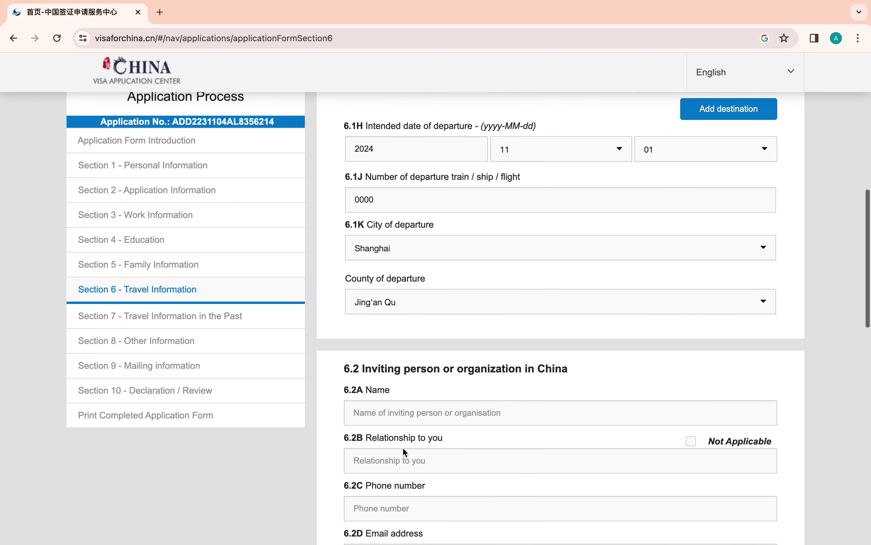
scroll(402, 447, down, 5)
- Enter 'North west university' as the inviting organisation with relationship Not Applicable
click(405, 231)
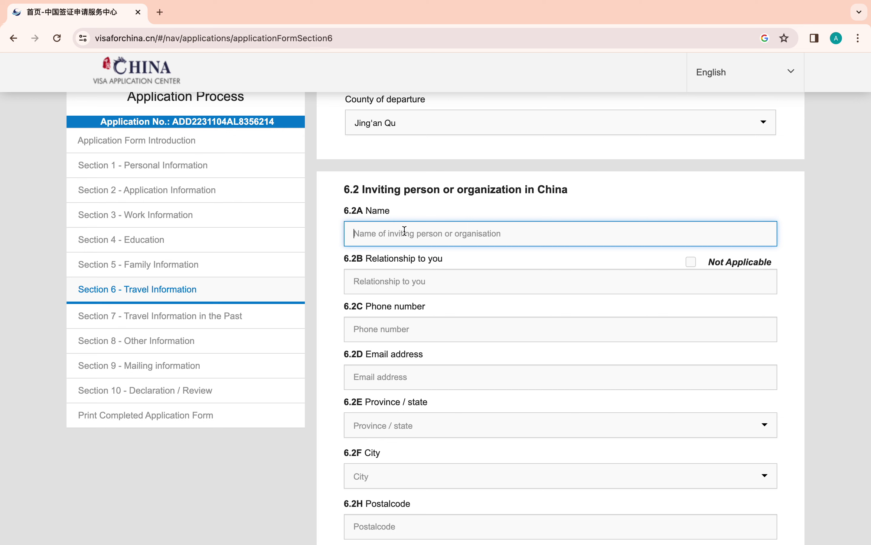
click(694, 261)
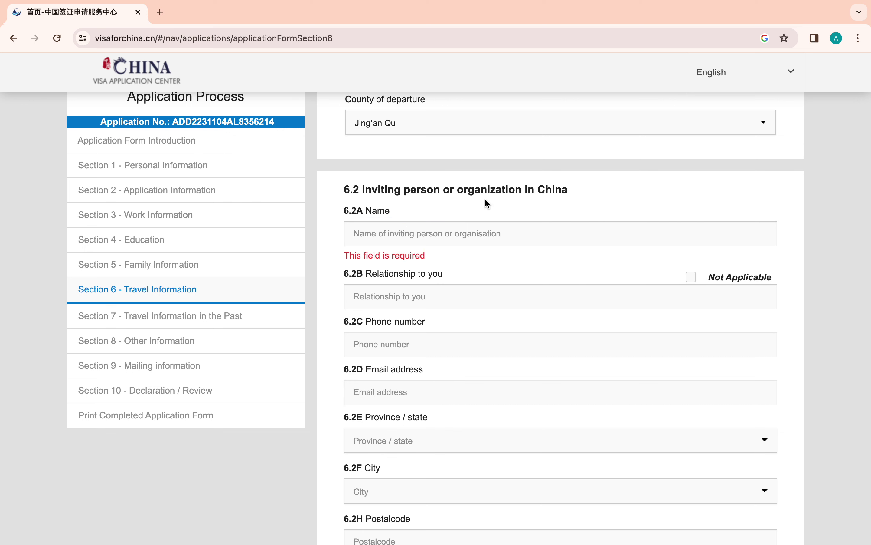
click(449, 234)
text(Sou)
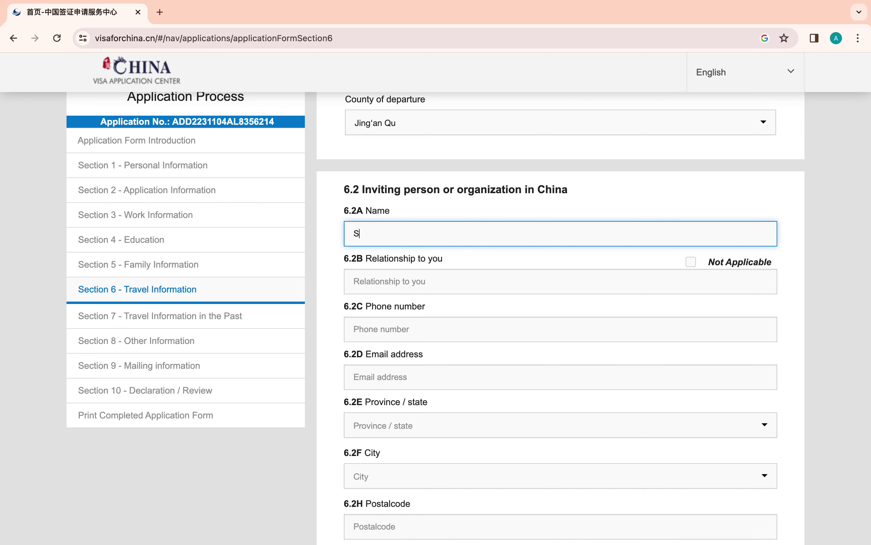
key(BackSpace)
key(BackSpace)
key(BackSpace)
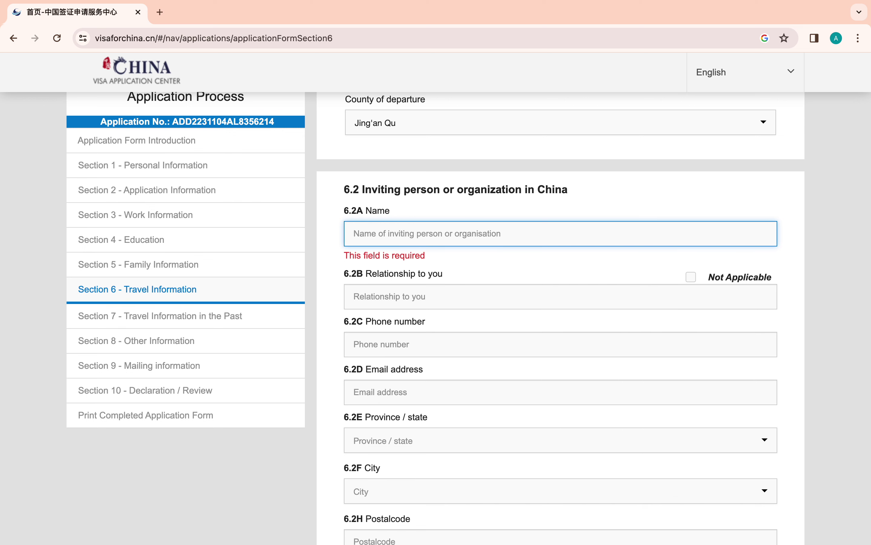
text(No)
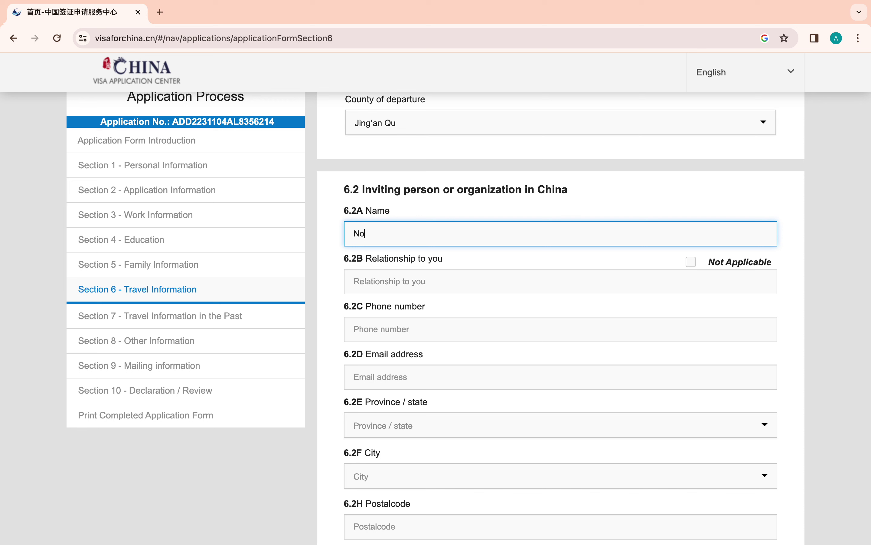
text(rth west university)
click(692, 262)
- Enter the inviter's phone number and e-mail address
click(410, 305)
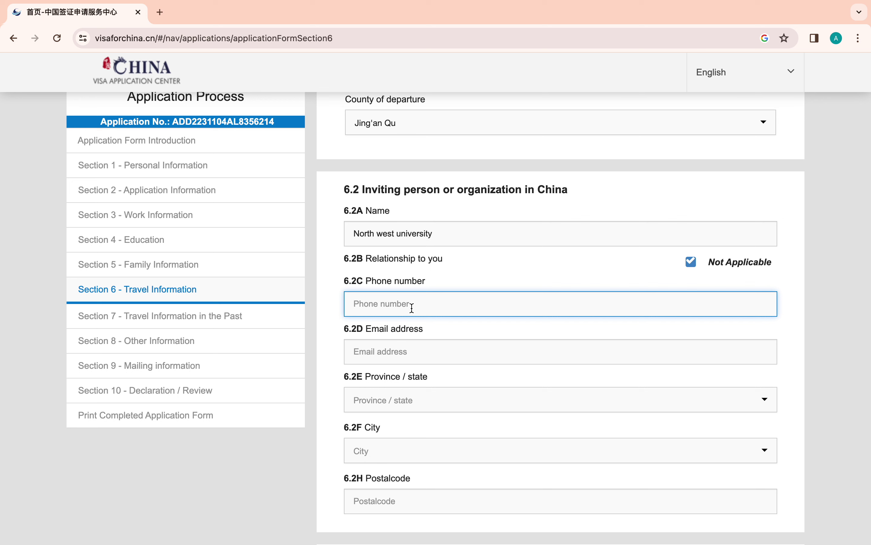
text(+861111)
click(406, 352)
scroll(405, 353, down, 3)
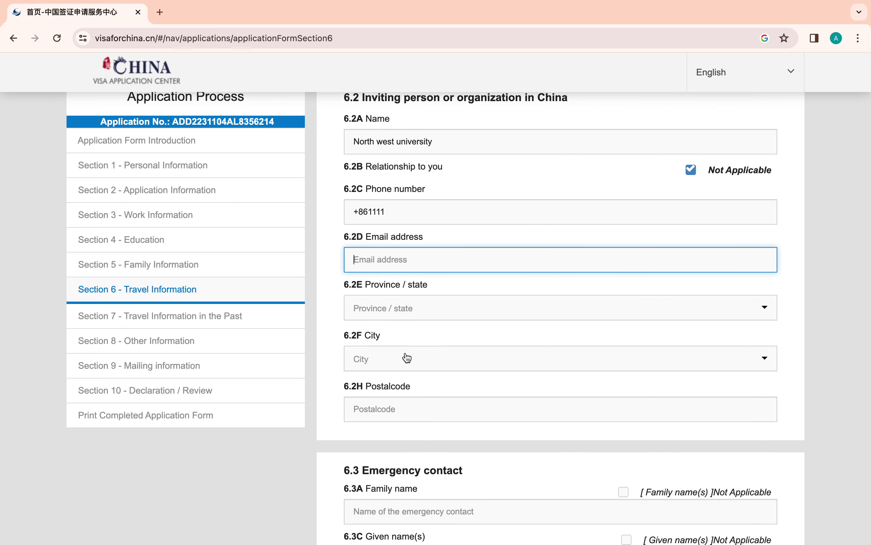
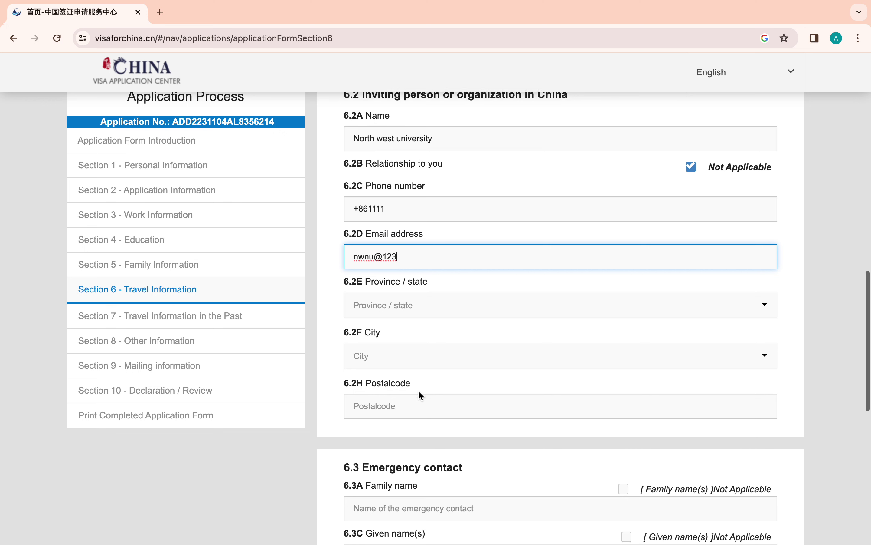
scroll(418, 390, down, 2)
key(BackSpace)
key(BackSpace)
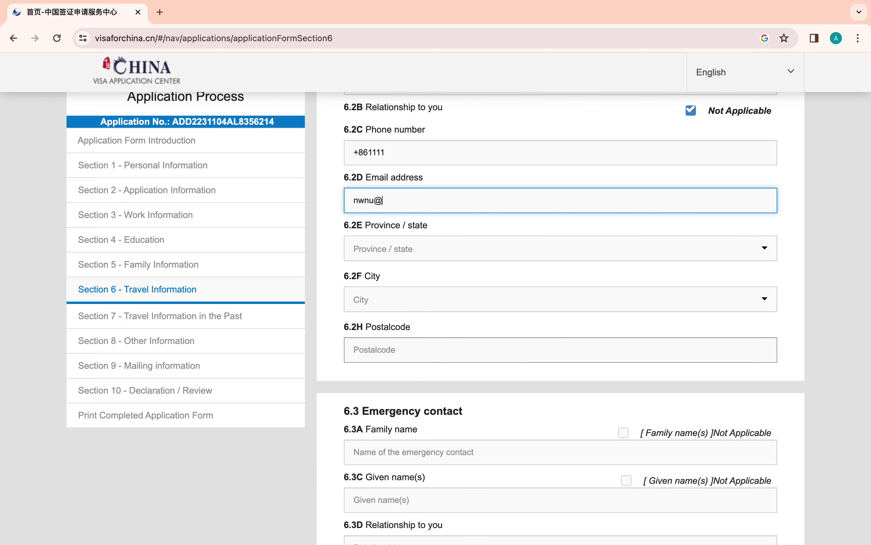
text(com)
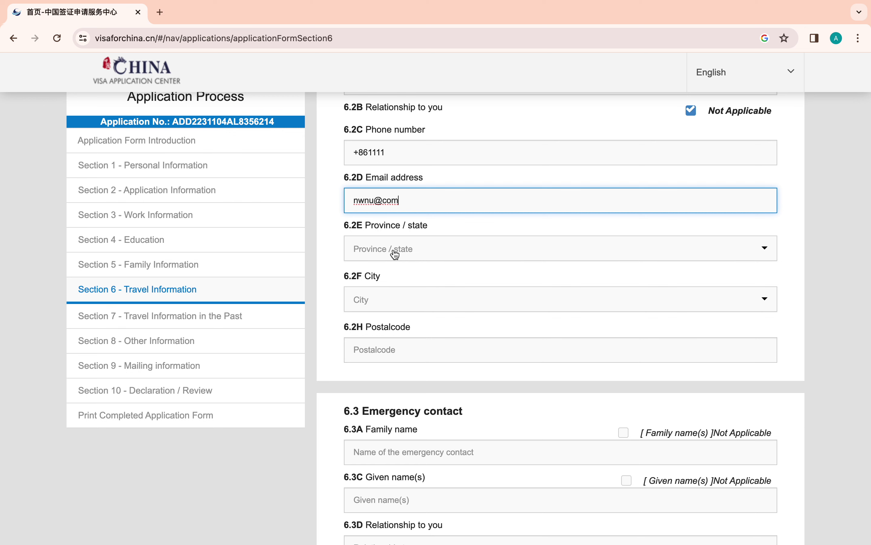
- Set the inviter's address to GanSu, Lanzhou, Anning Qu and start the postcode
click(393, 252)
text(g)
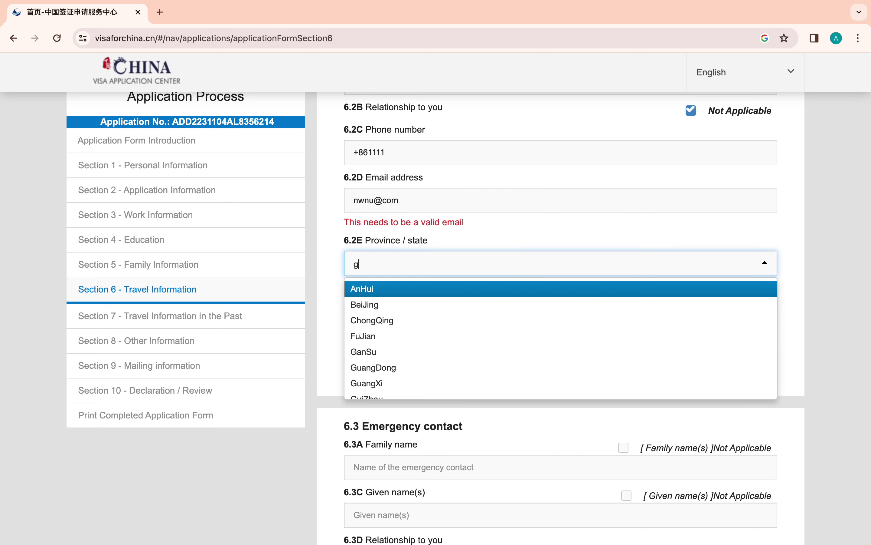
text(an)
click(412, 290)
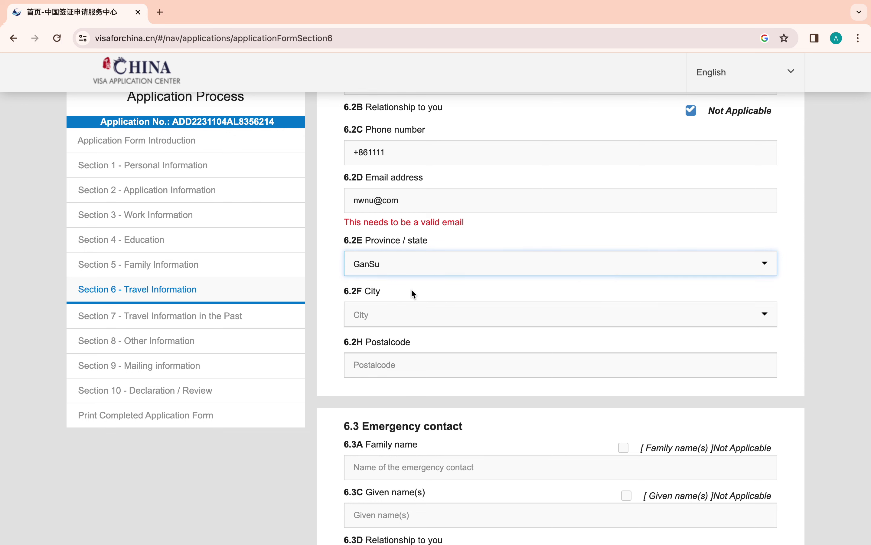
click(380, 313)
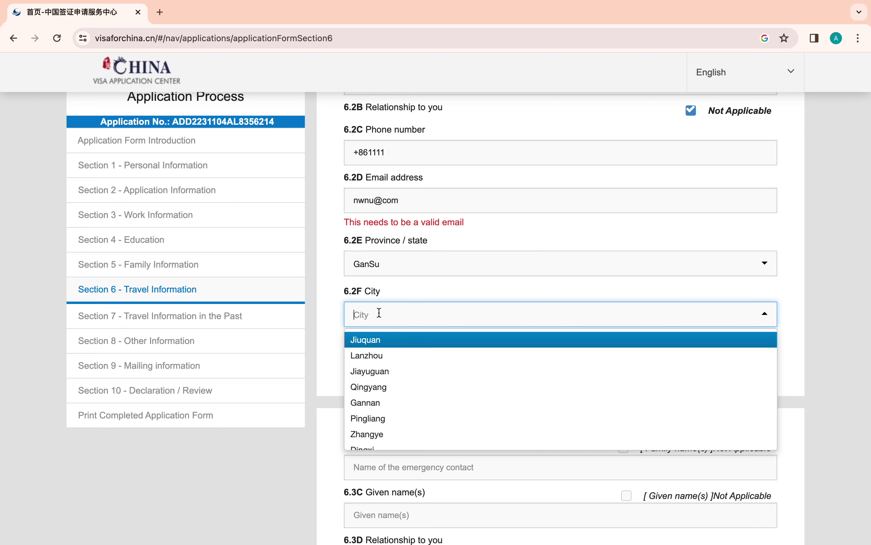
click(377, 356)
click(376, 366)
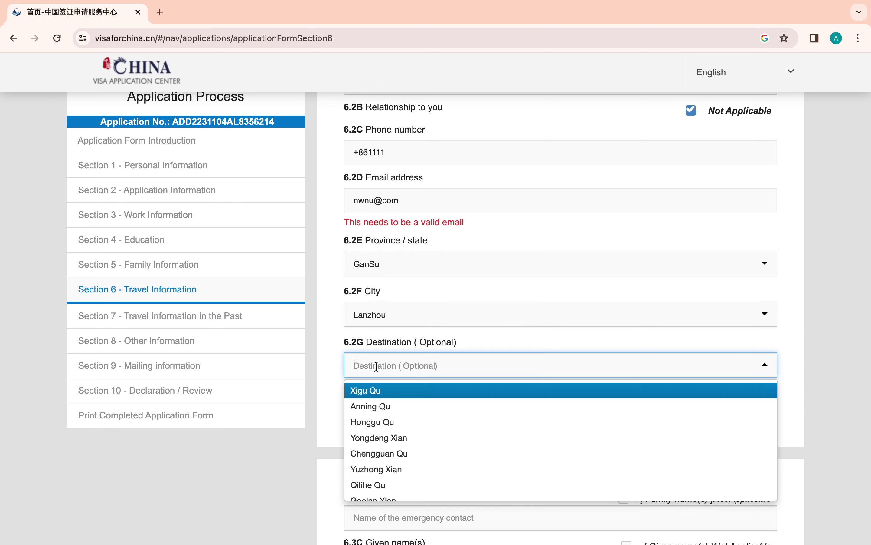
click(375, 405)
scroll(376, 399, down, 4)
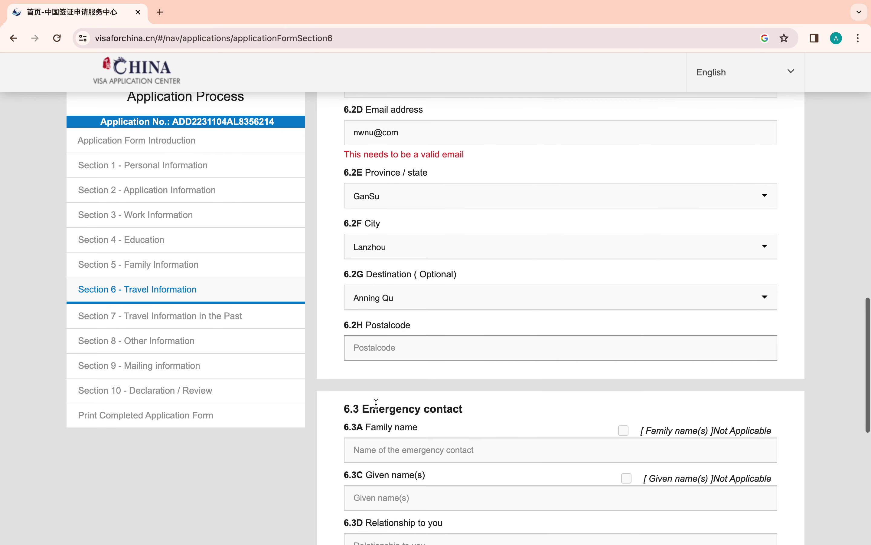
click(393, 280)
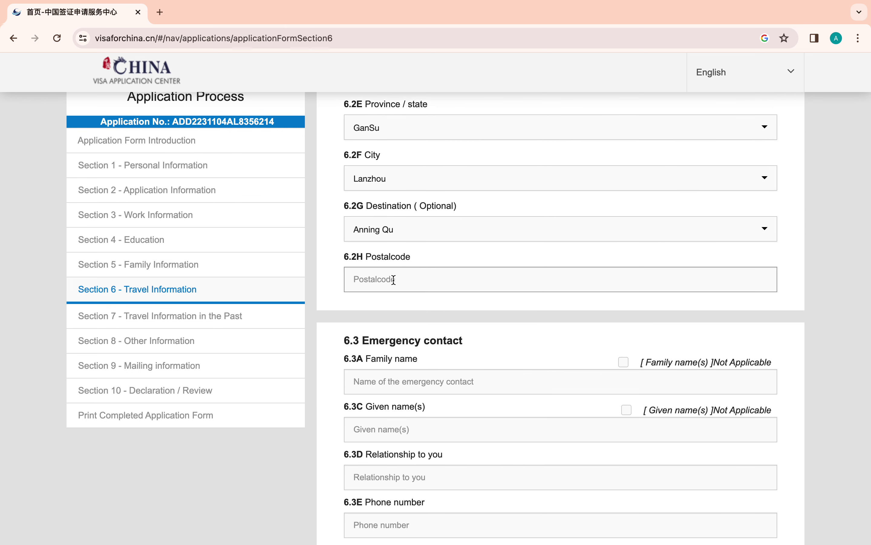
click(394, 280)
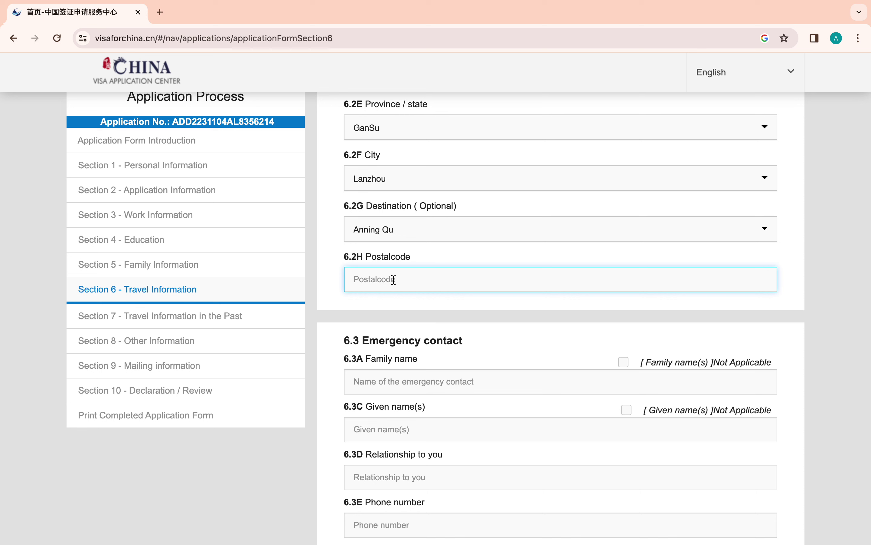
text(3022)
scroll(441, 298, down, 4)
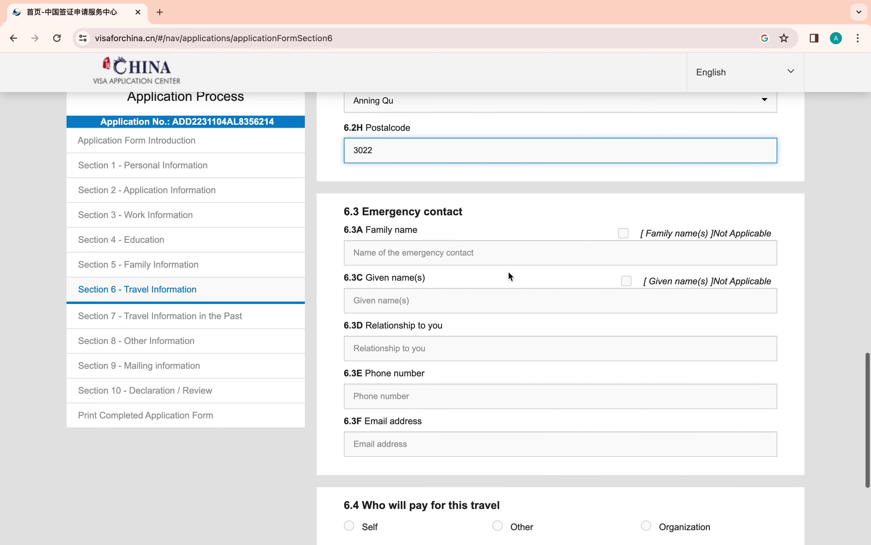
- Mark the emergency contact's family name Not Applicable and enter given name and relationship 'brother'
click(624, 233)
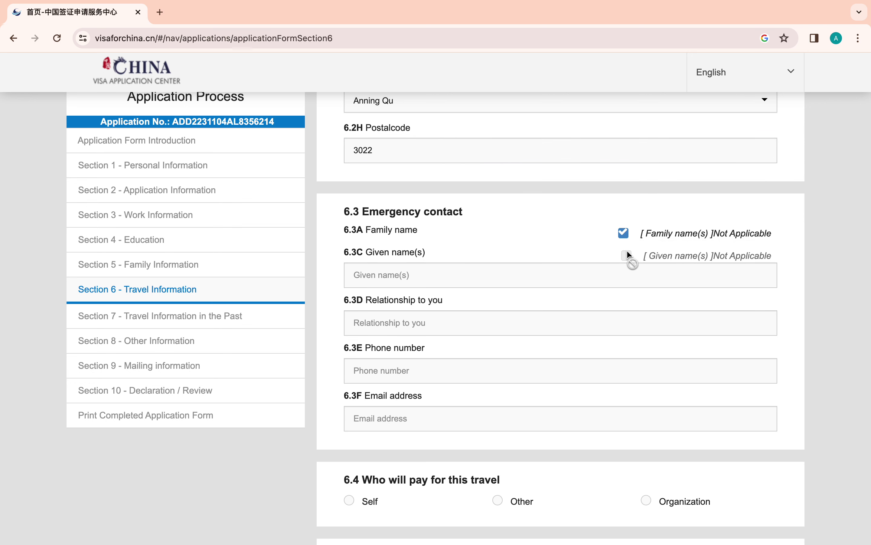
click(375, 276)
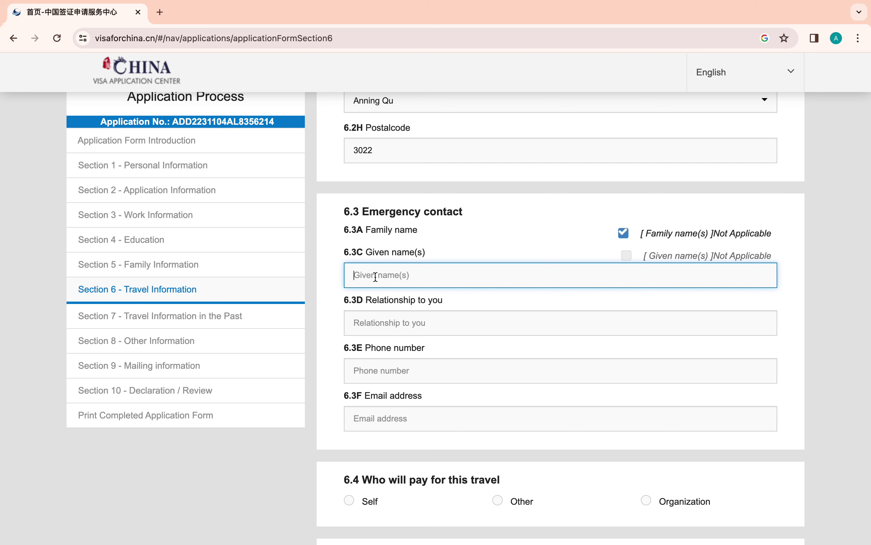
text(wes)
click(383, 321)
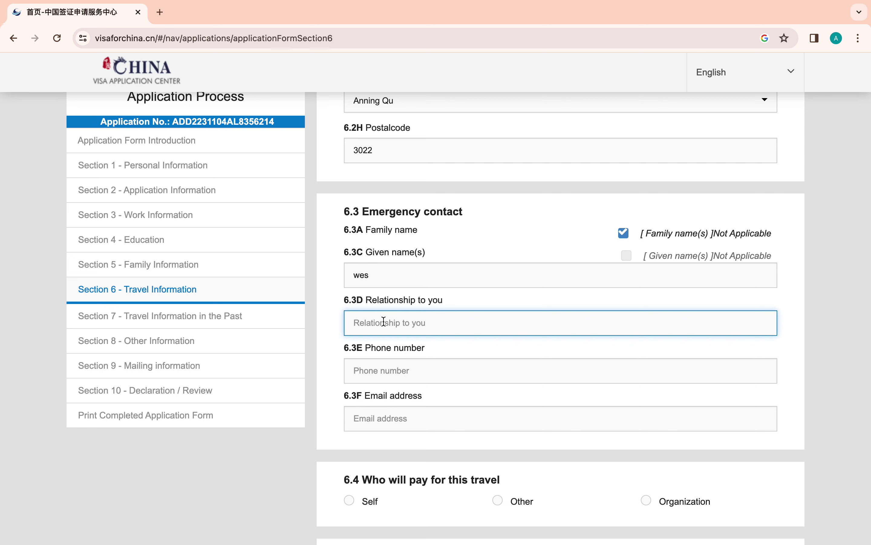
text(brother)
- Enter the emergency contact's phone number and e-mail address
click(387, 370)
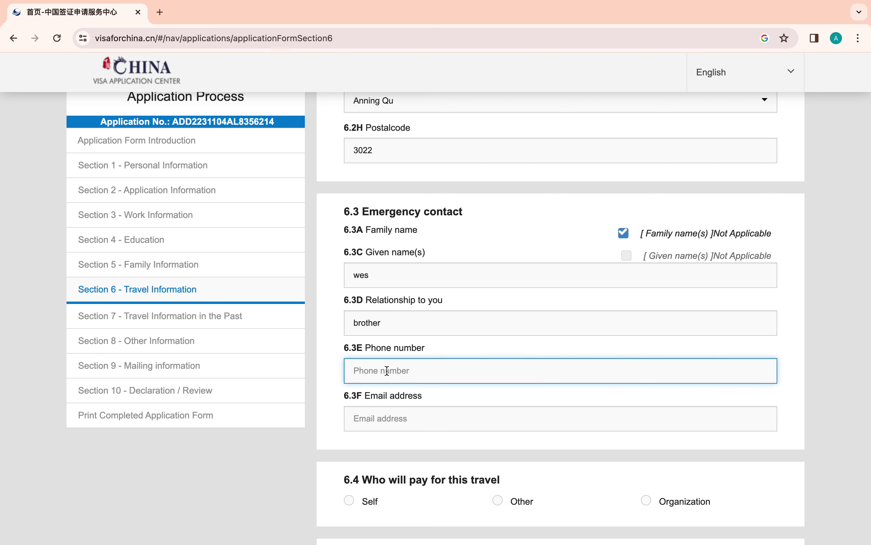
text(+251999)
scroll(381, 375, down, 2)
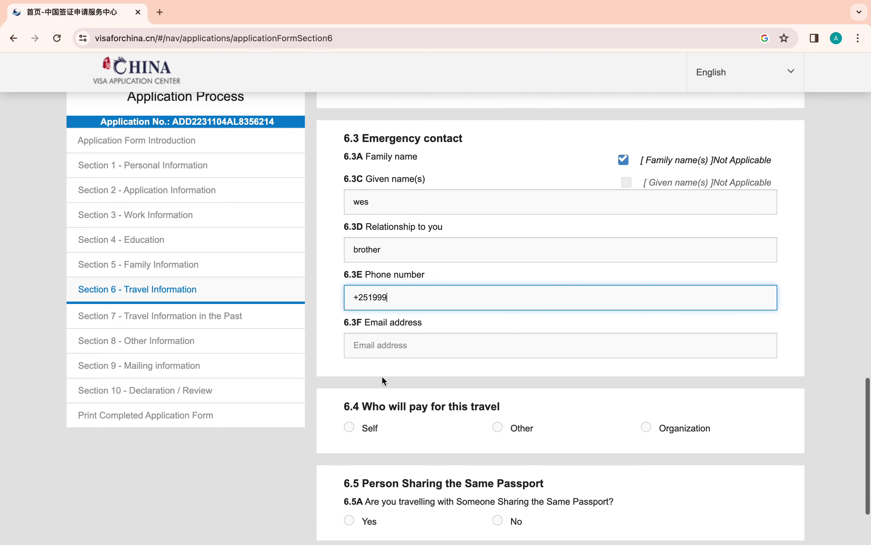
click(377, 346)
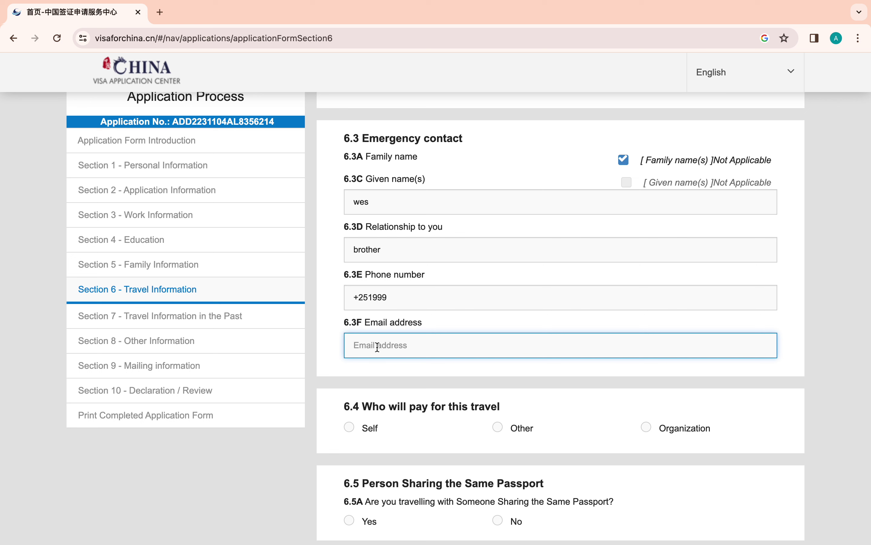
scroll(436, 318, down, 3)
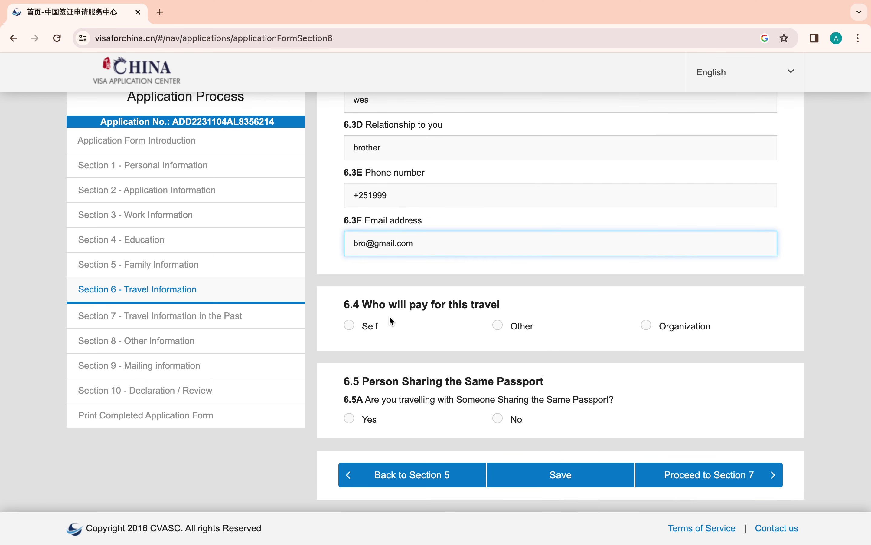
- Keep Self as the trip payer and answer No to passport sharing in 6.5A
click(648, 327)
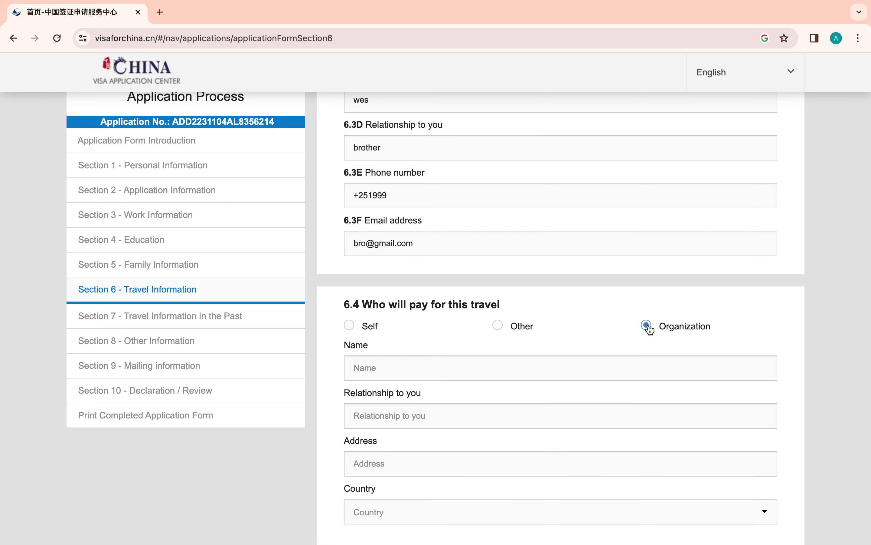
click(350, 326)
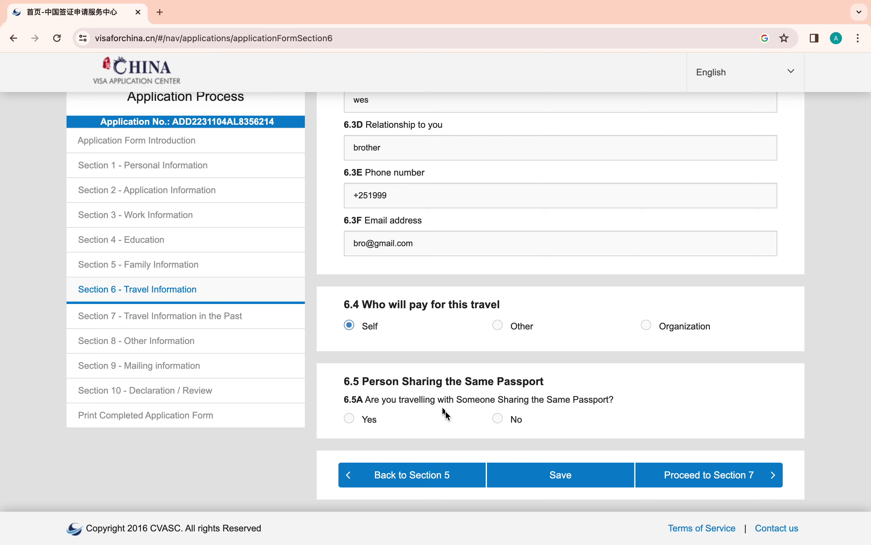
click(648, 327)
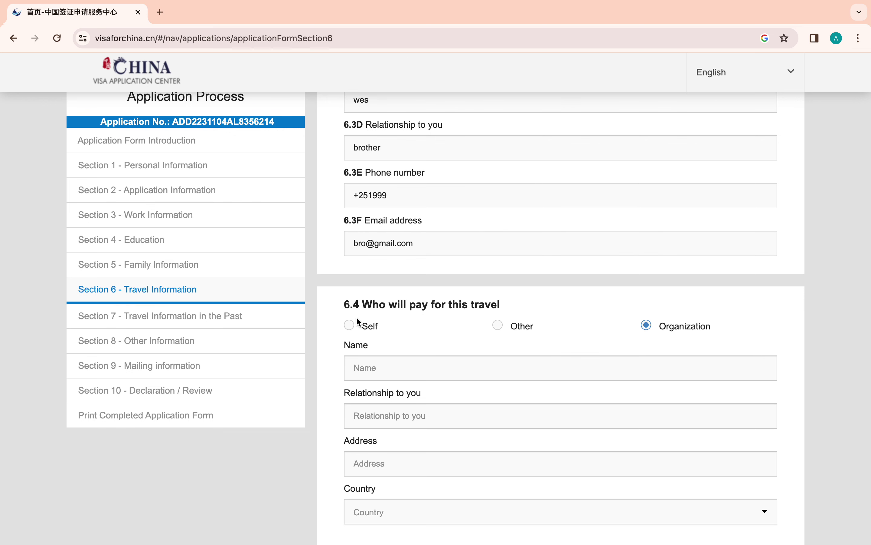
click(349, 325)
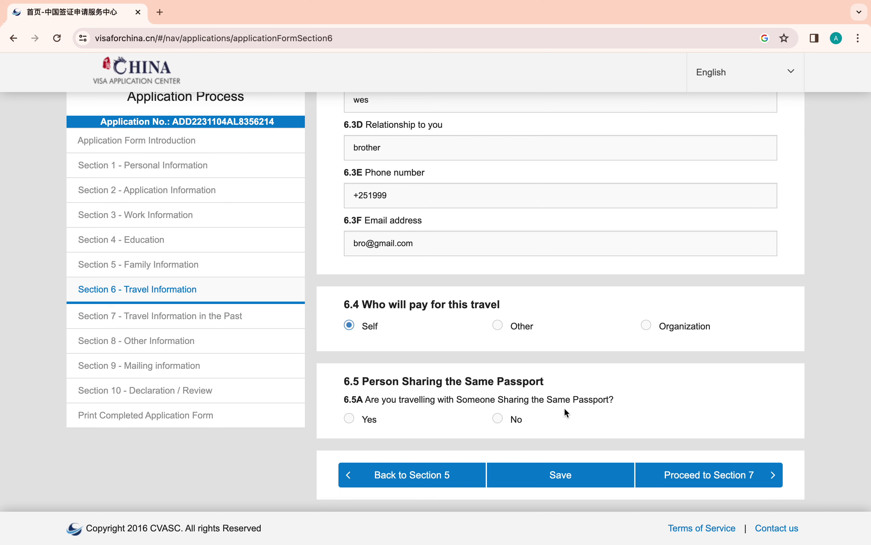
click(499, 419)
- Fix the 6.2D China contact e-mail by inserting 'gmail.' right after the @ sign
click(563, 474)
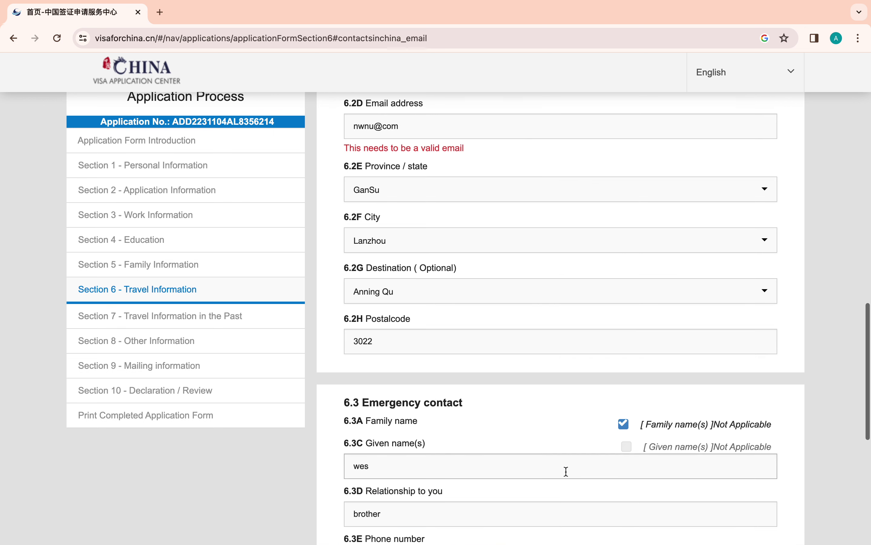
scroll(524, 317, up, 3)
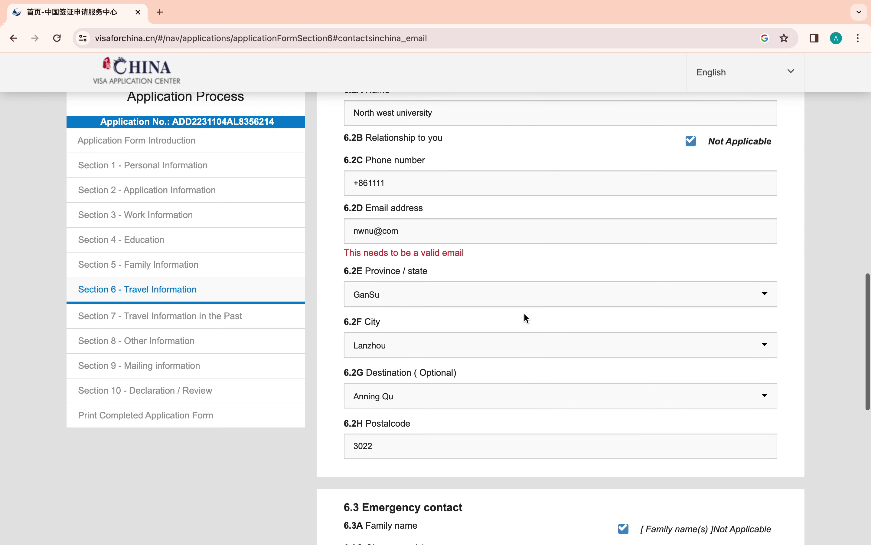
click(380, 240)
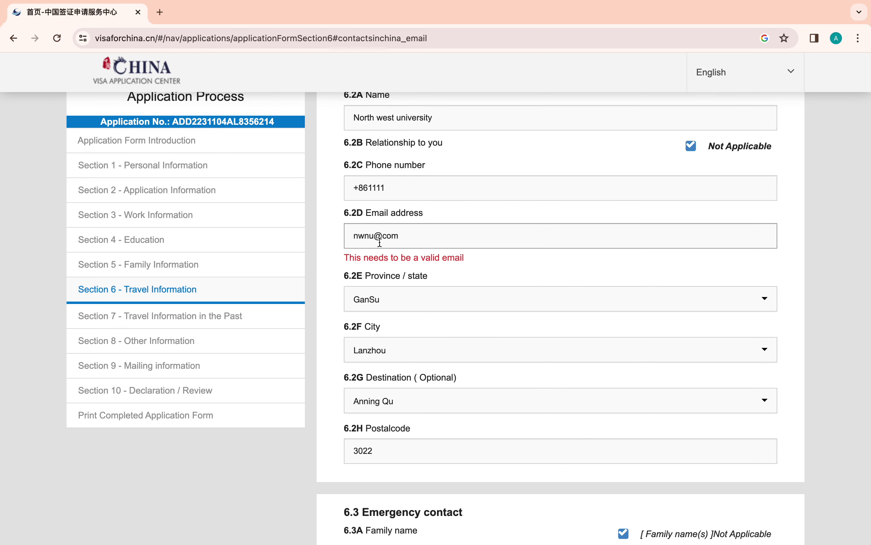
click(388, 239)
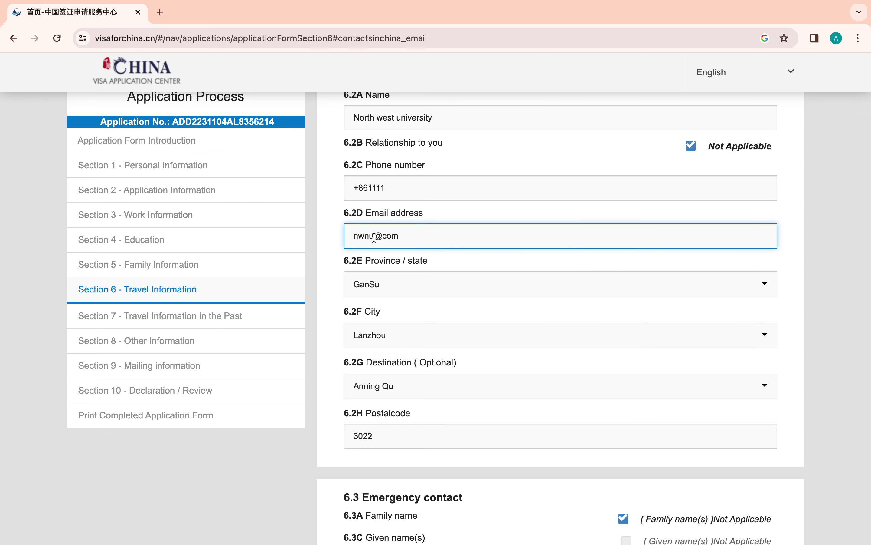
click(376, 238)
text(gmail.)
- Save the corrected Section 6 and dismiss the page-saved confirmation
scroll(434, 259, down, 7)
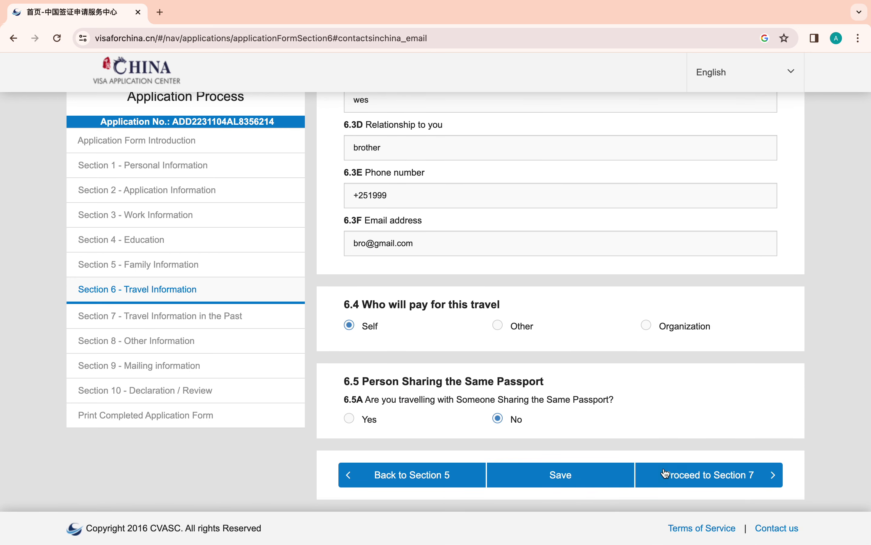
click(584, 473)
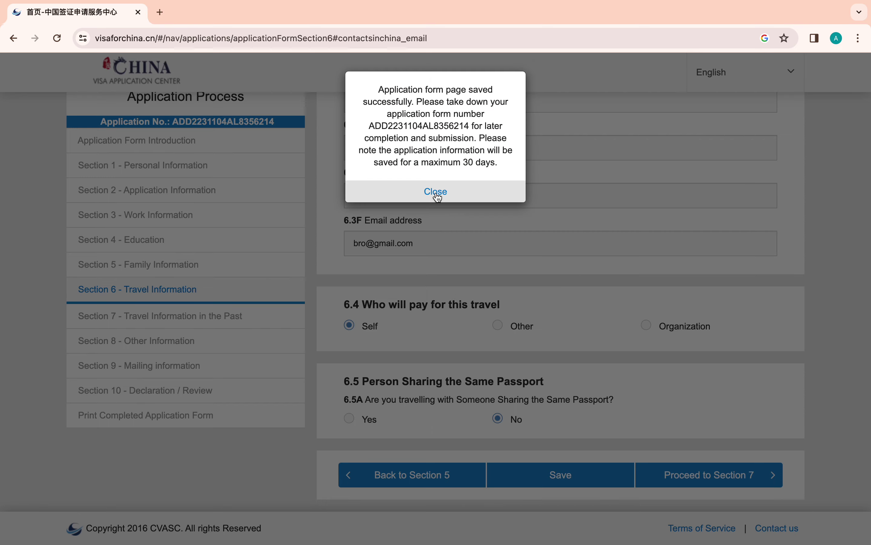
click(437, 193)
- In Section 7, answer No to past-travel questions 7.1A, 7.2A, 7.3A and 7.4A
click(701, 483)
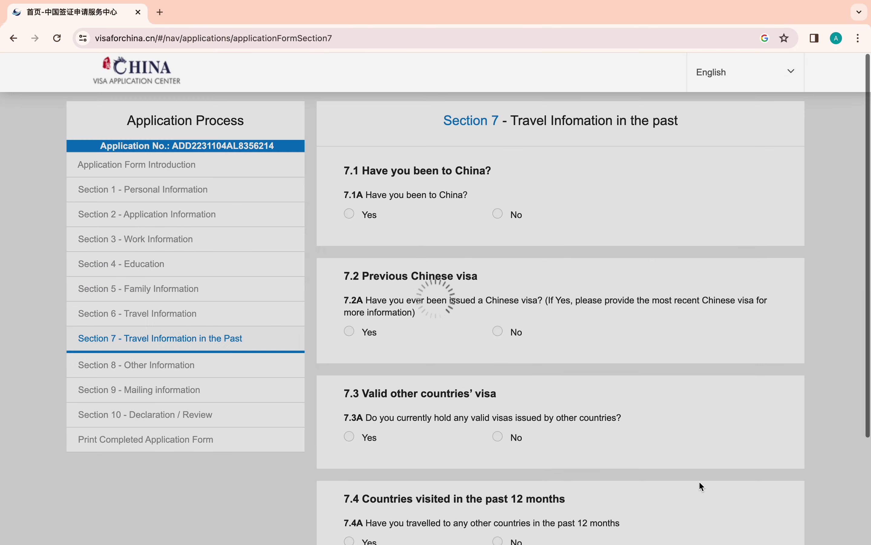
scroll(699, 481, down, 1)
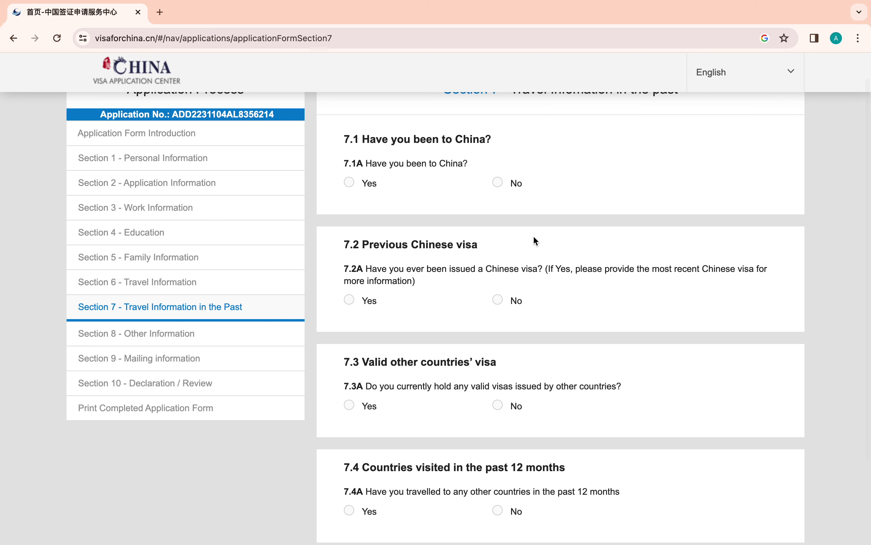
click(499, 183)
click(499, 302)
scroll(458, 196, down, 3)
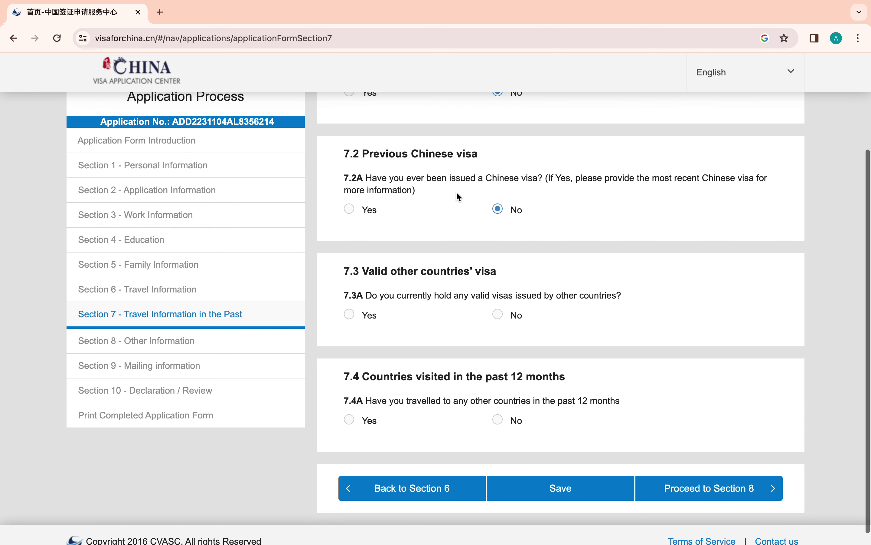
click(500, 302)
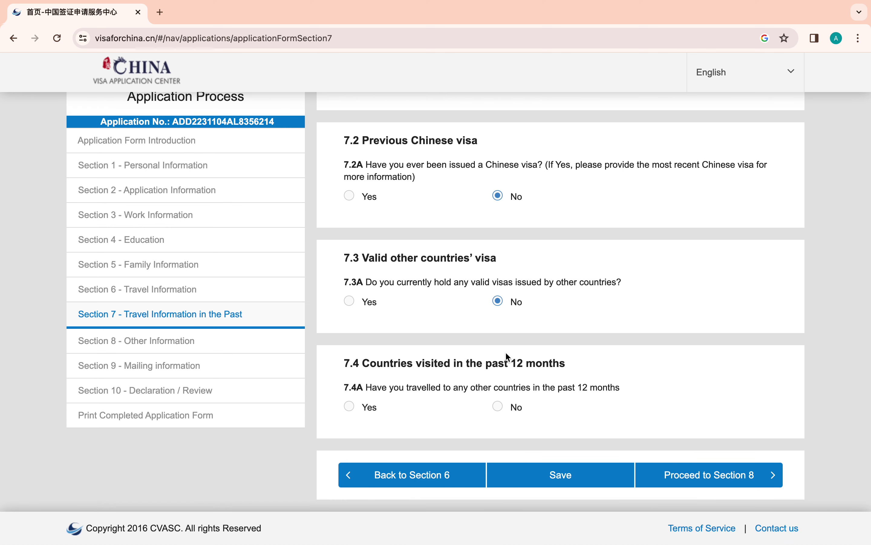
click(500, 406)
- Save Section 7, close the confirmation, and proceed to Section 8
click(597, 479)
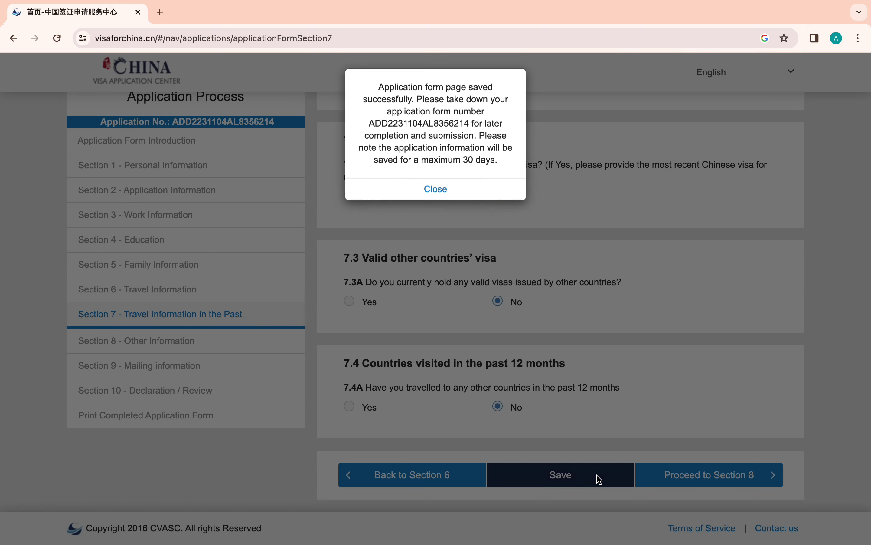
click(451, 194)
click(711, 477)
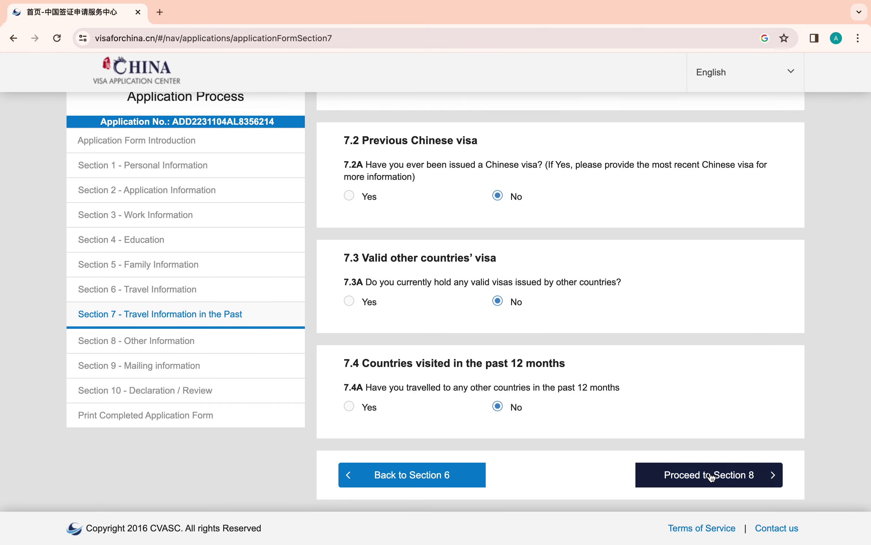
scroll(709, 471, down, 3)
- Answer No to questions 8.1 through 8.6: refusal, cancellation, illegal entry, criminal record, disease, epidemic areas
scroll(630, 380, up, 3)
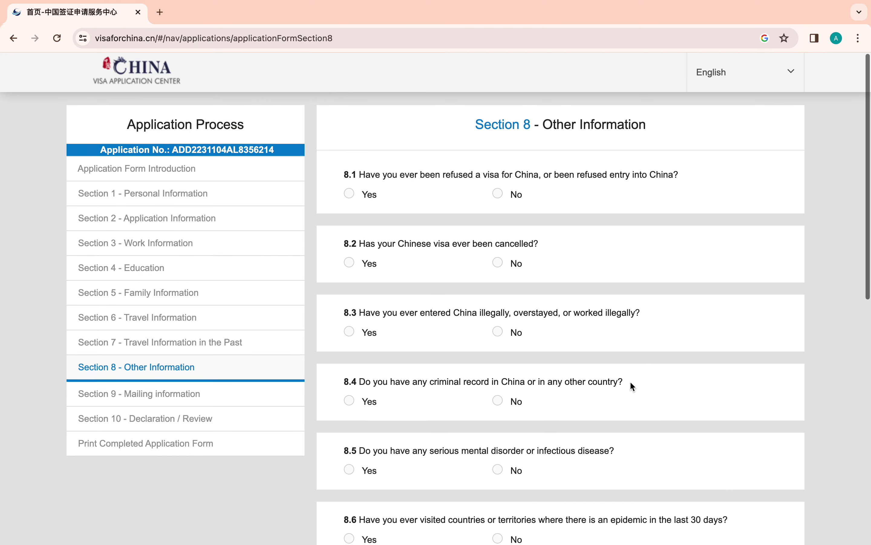
click(499, 191)
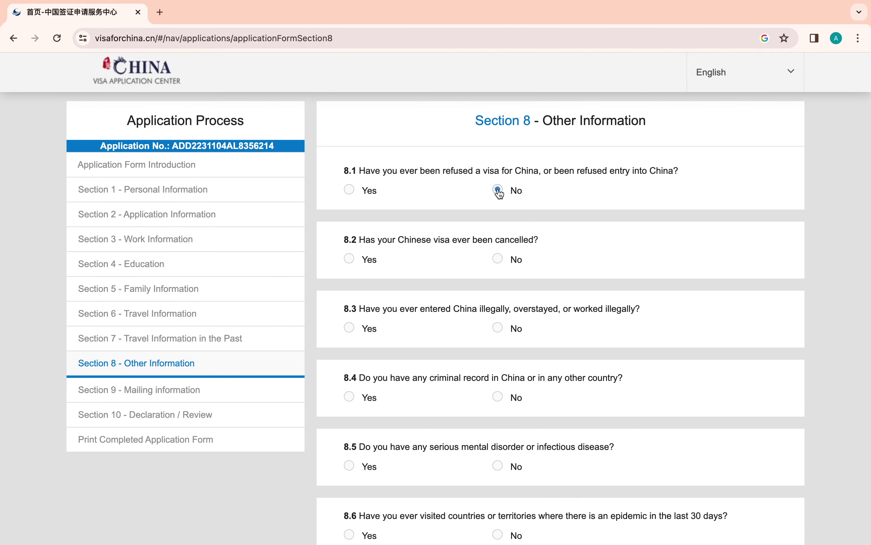
click(498, 259)
scroll(498, 254, down, 3)
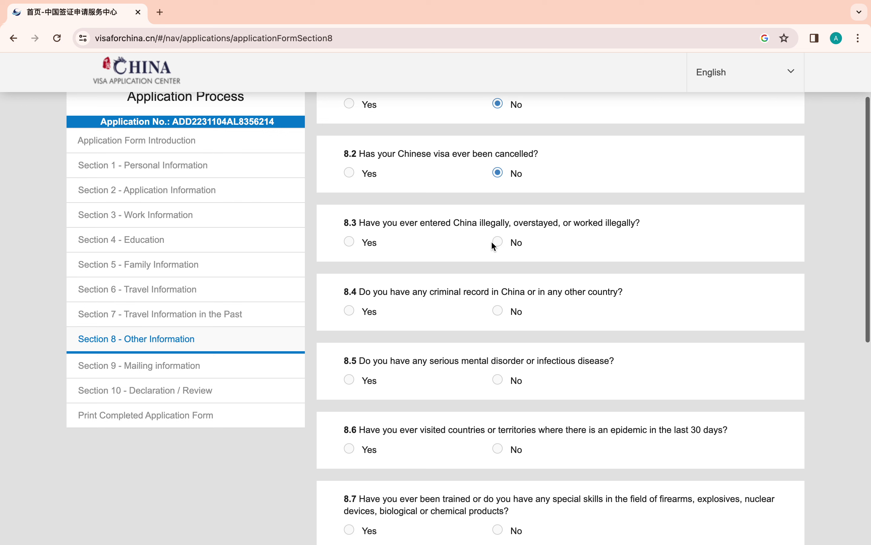
click(497, 243)
click(498, 311)
scroll(501, 317, down, 6)
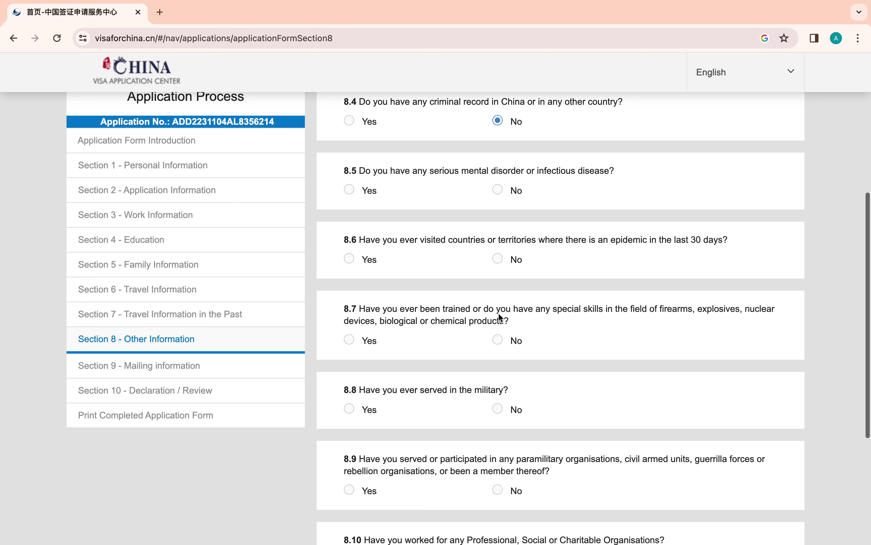
click(498, 186)
click(499, 256)
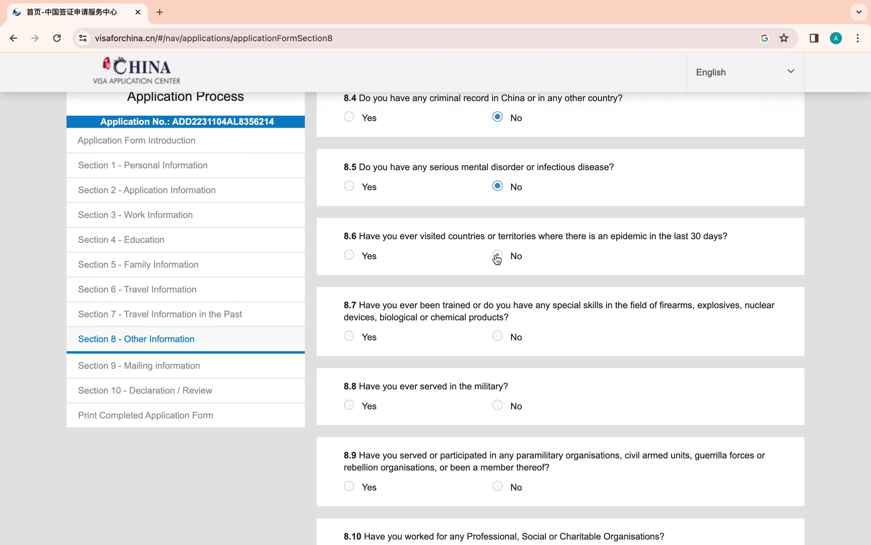
- Answer No to 8.7 weapons skills, 8.8 military service, 8.9 paramilitary groups and 8.11 other declarations
click(498, 336)
click(498, 405)
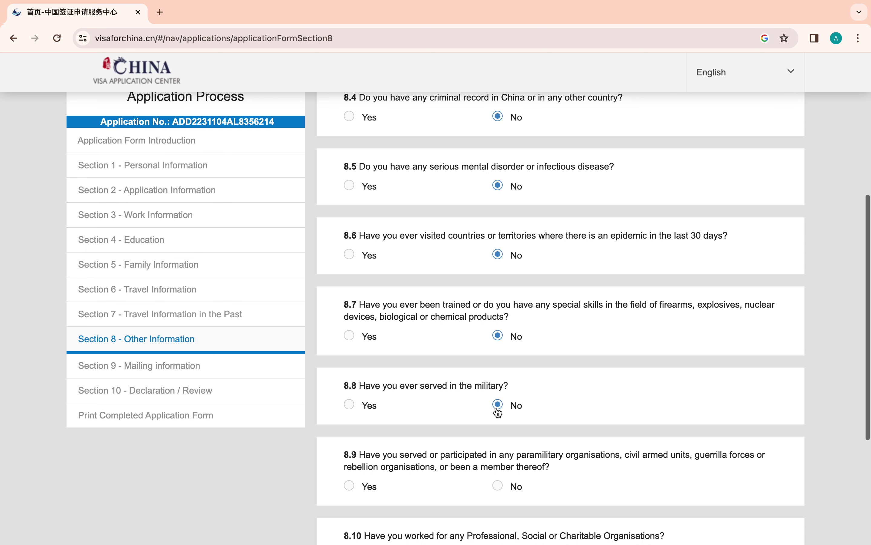
scroll(498, 413, down, 3)
click(498, 384)
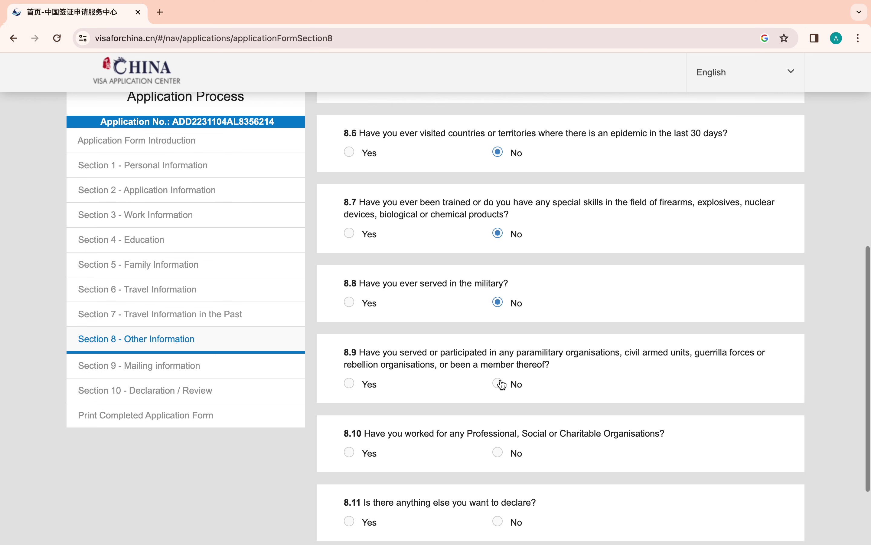
scroll(500, 454, down, 2)
click(498, 447)
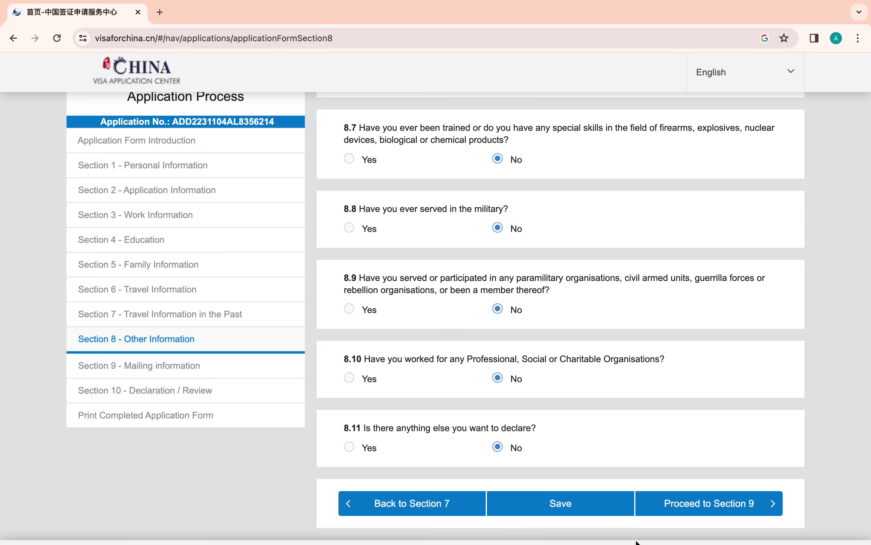
- Save Section 8, close the confirmation, and proceed to Section 9 Mailing information
click(601, 511)
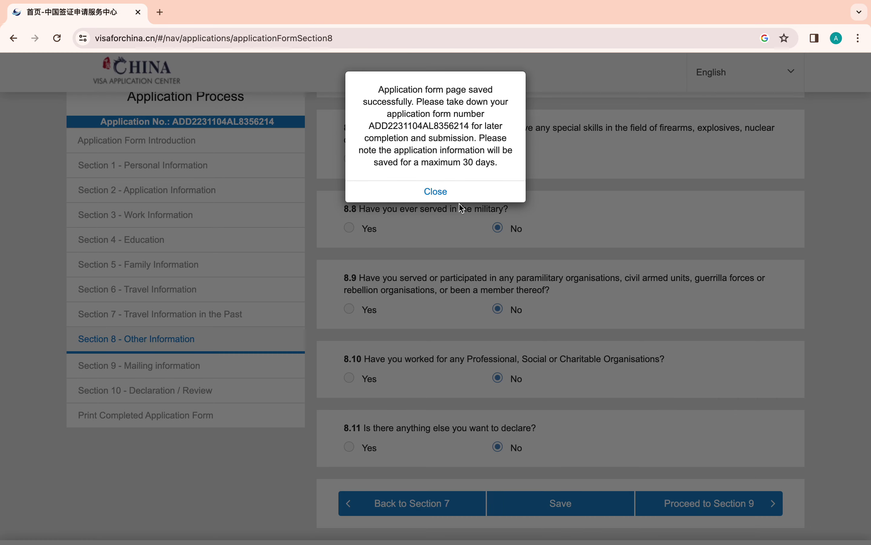
click(470, 197)
click(723, 504)
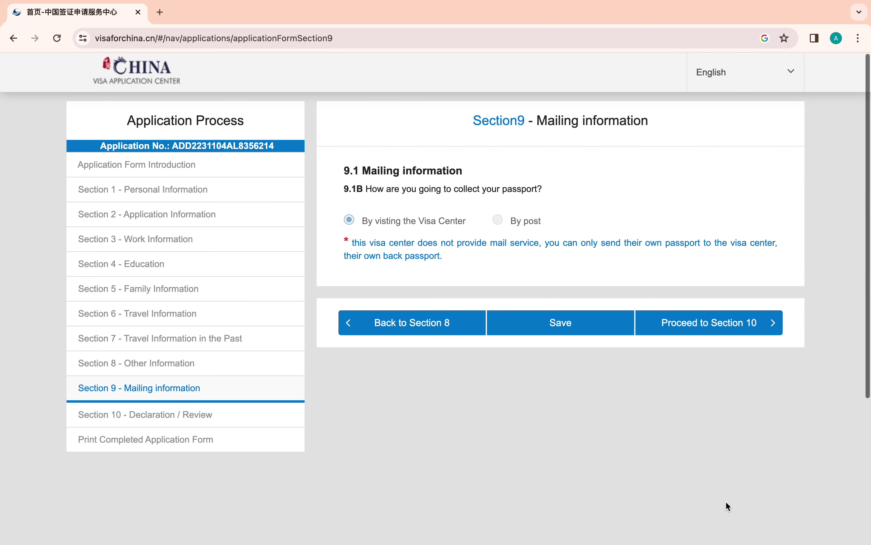
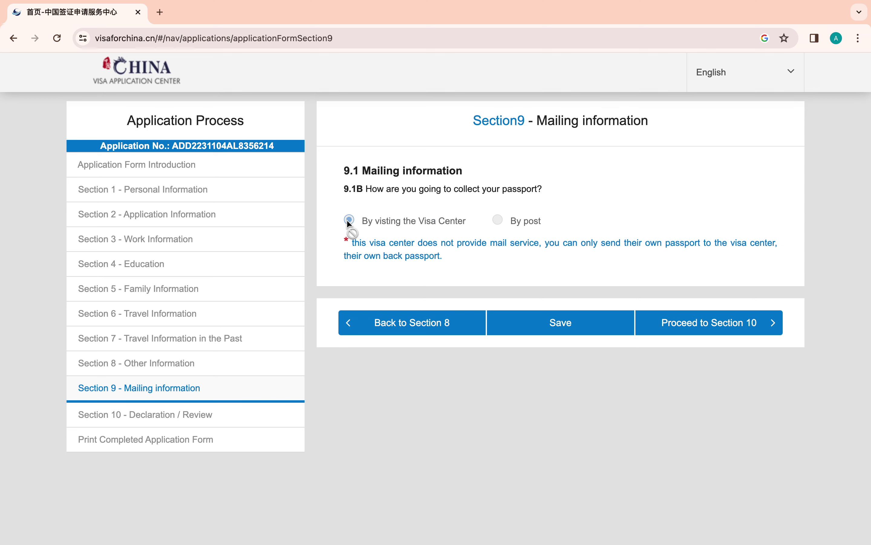
- Save the mailing information section and continue to the declaration and review section
click(585, 325)
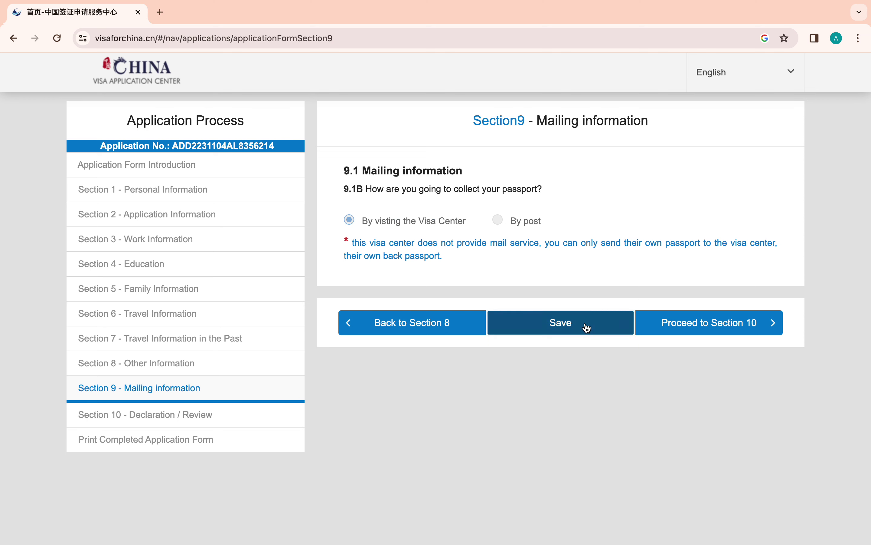
click(454, 197)
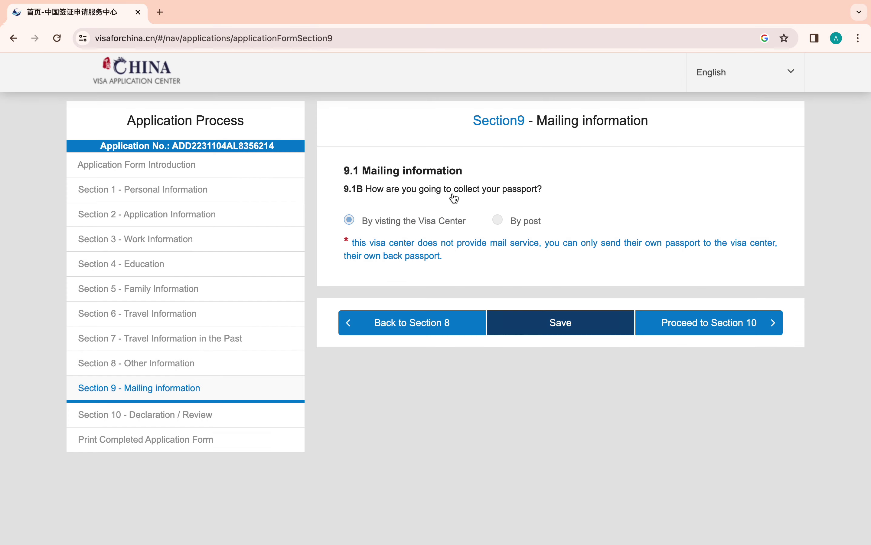
click(690, 324)
- Review the form, agree to the declaration statement, and submit the application form
scroll(692, 326, down, 10)
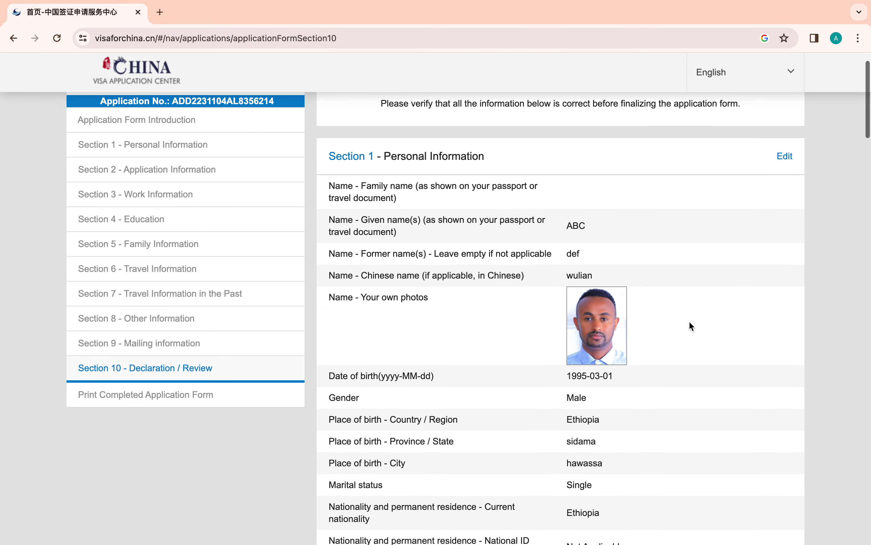
scroll(691, 324, down, 15)
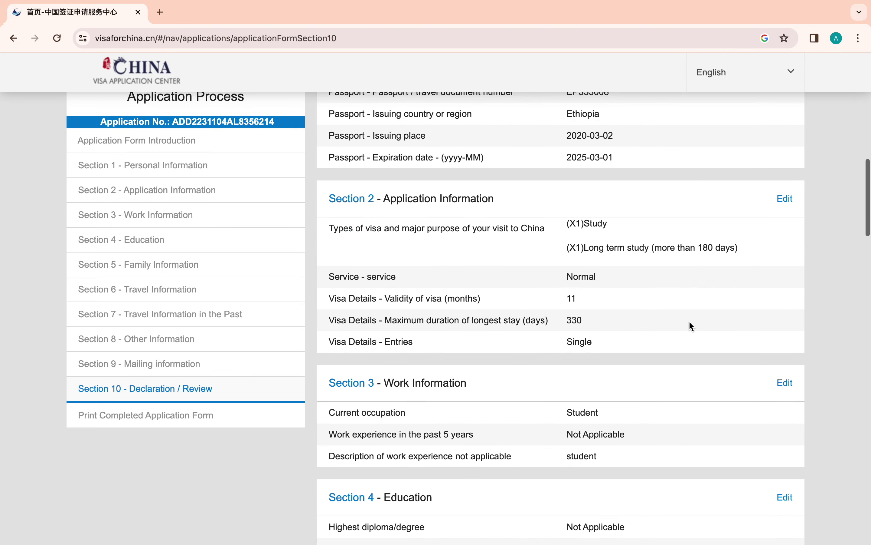
scroll(691, 326, down, 5)
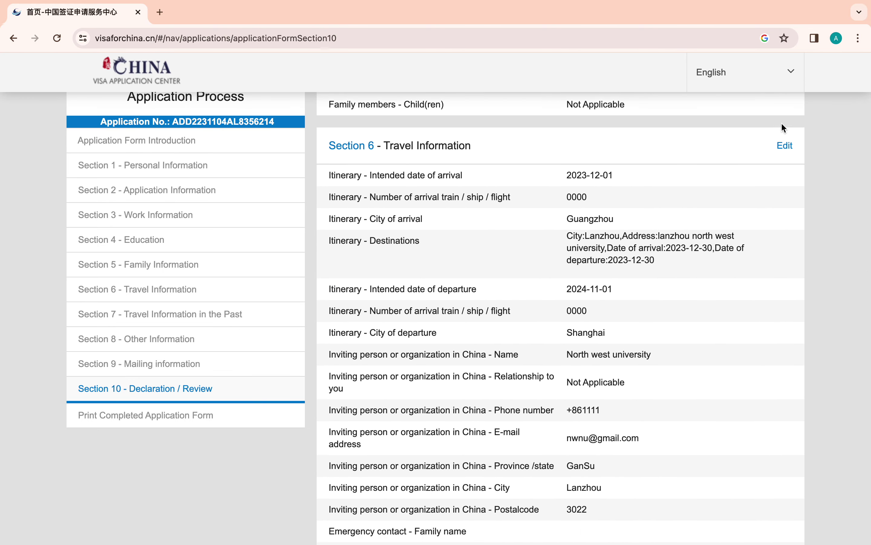
scroll(648, 396, down, 15)
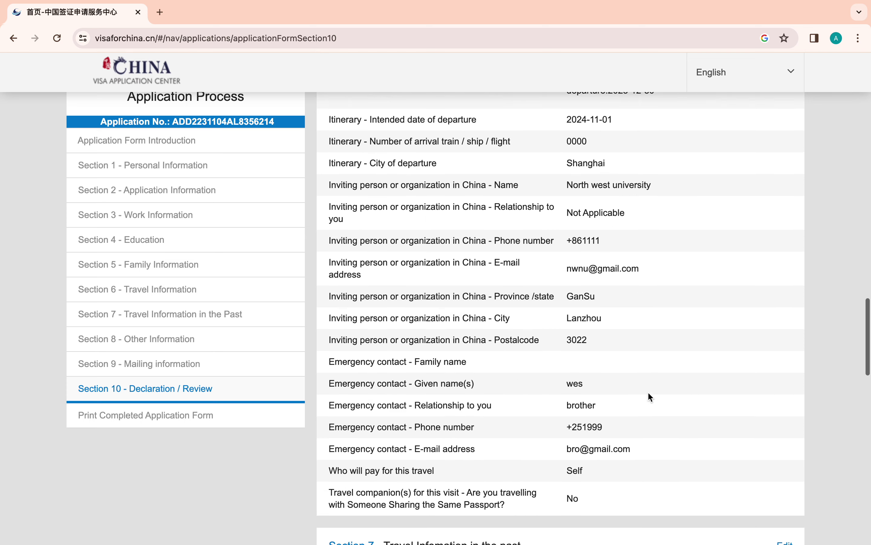
scroll(650, 396, down, 15)
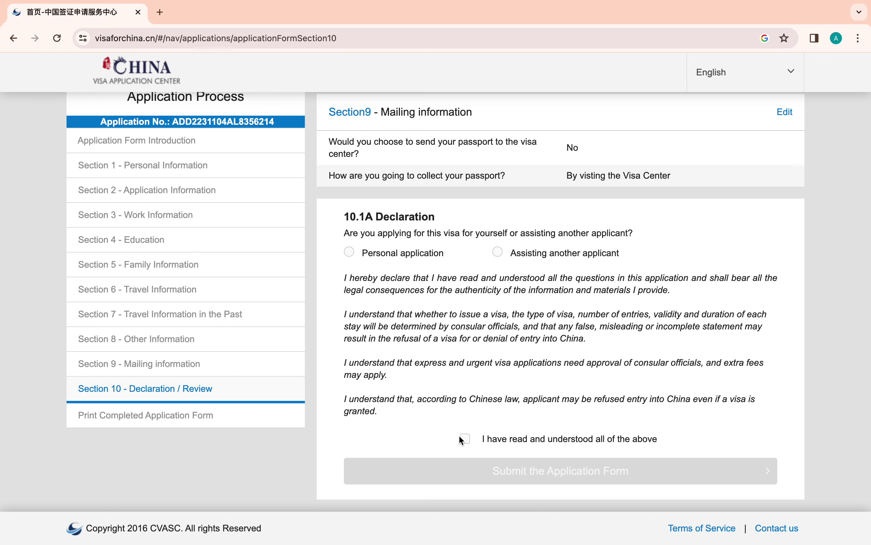
scroll(466, 443, up, 2)
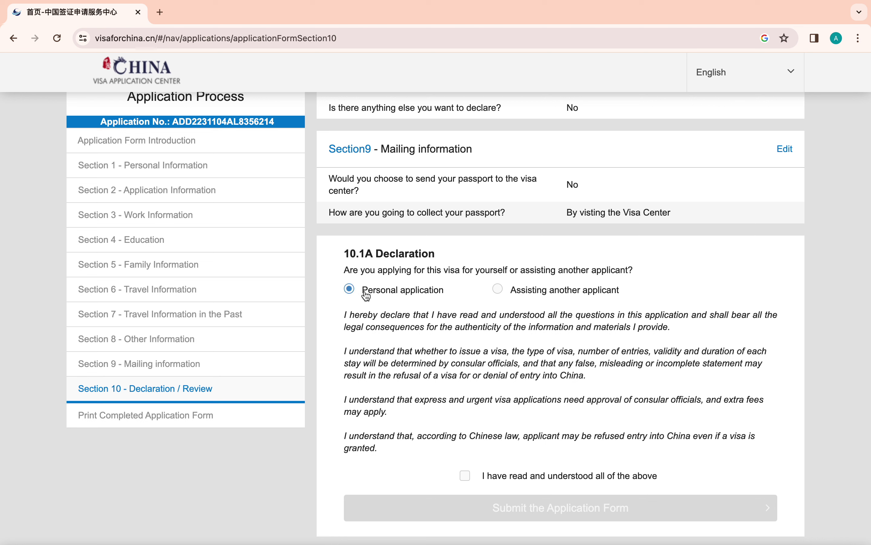
click(466, 476)
scroll(633, 441, down, 1)
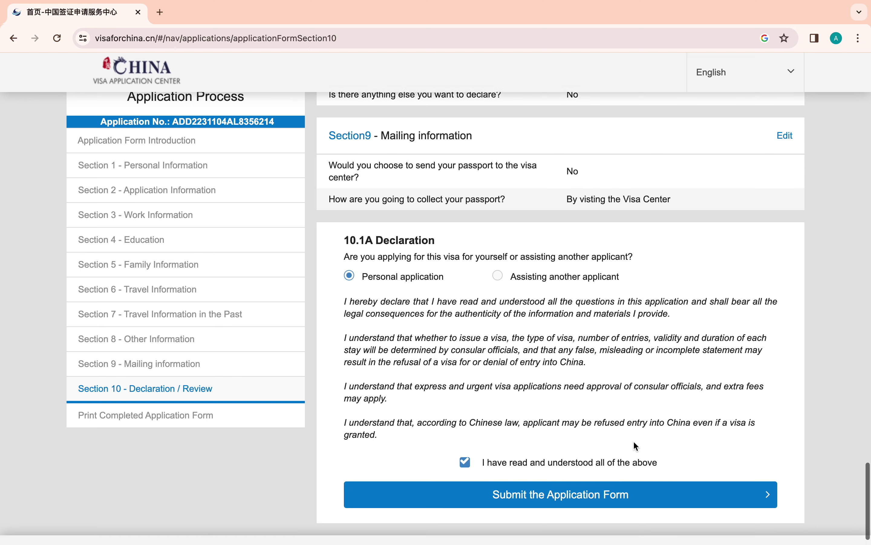
click(606, 485)
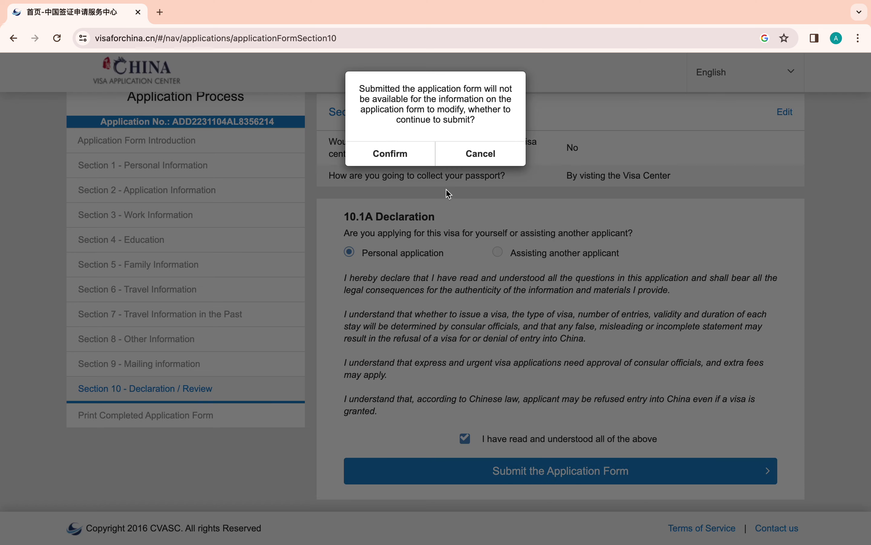
- Confirm the final submission and acknowledge the application form number
click(391, 155)
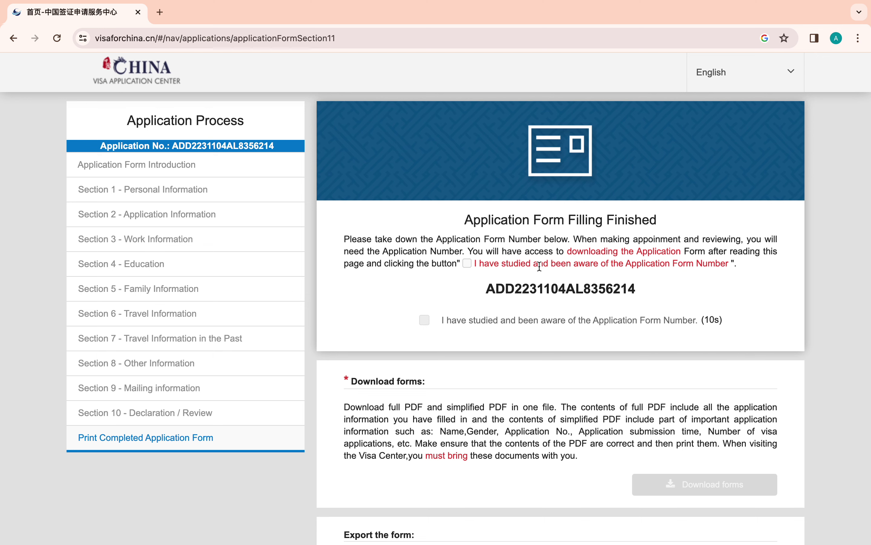
scroll(539, 267, down, 3)
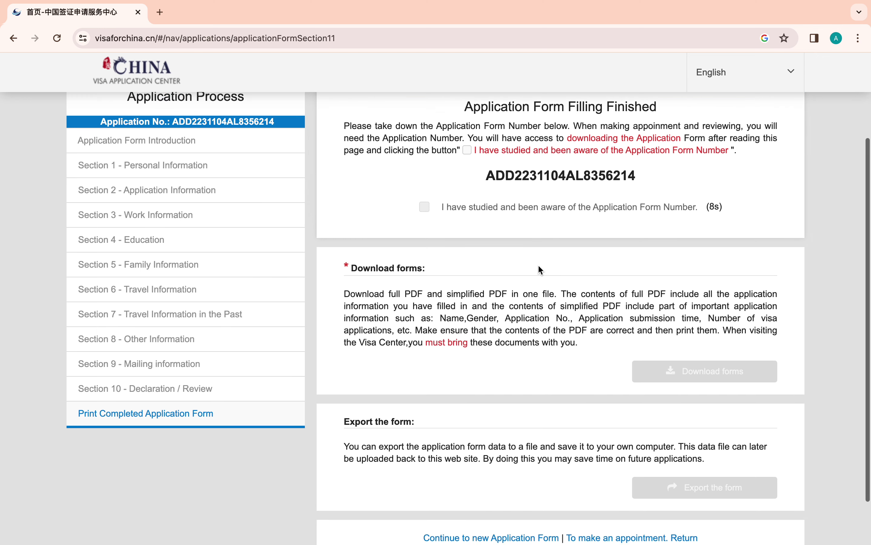
scroll(538, 266, down, 2)
scroll(539, 266, up, 4)
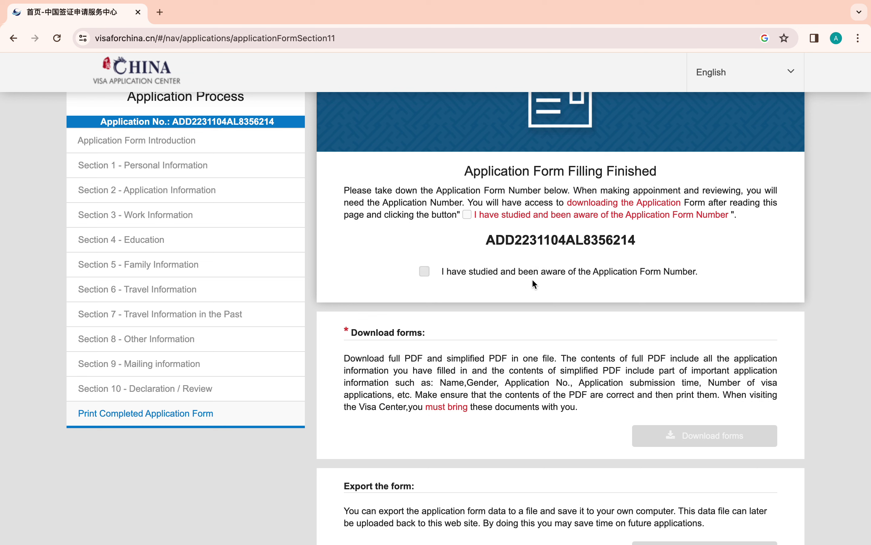
click(424, 272)
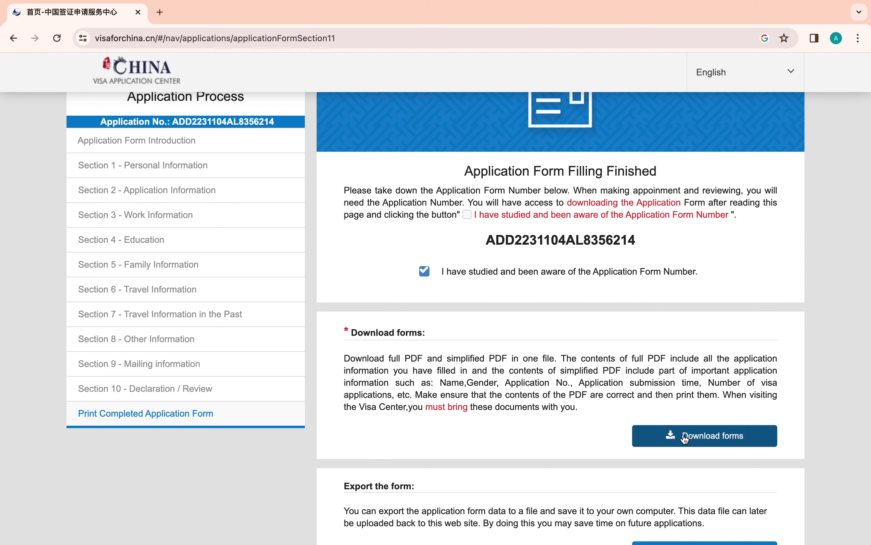
- Download the completed forms PDF and confirm continuing to the appointment booking
click(666, 435)
scroll(469, 427, down, 3)
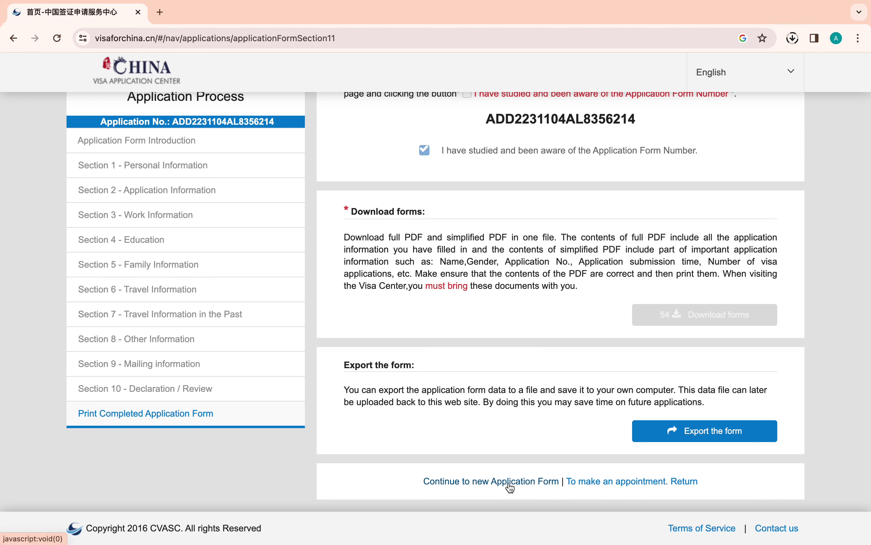
click(596, 482)
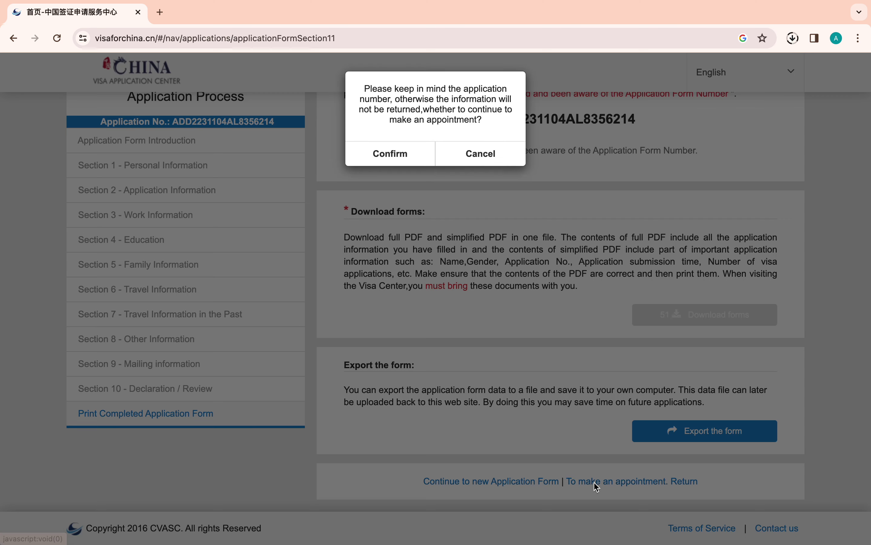
click(399, 155)
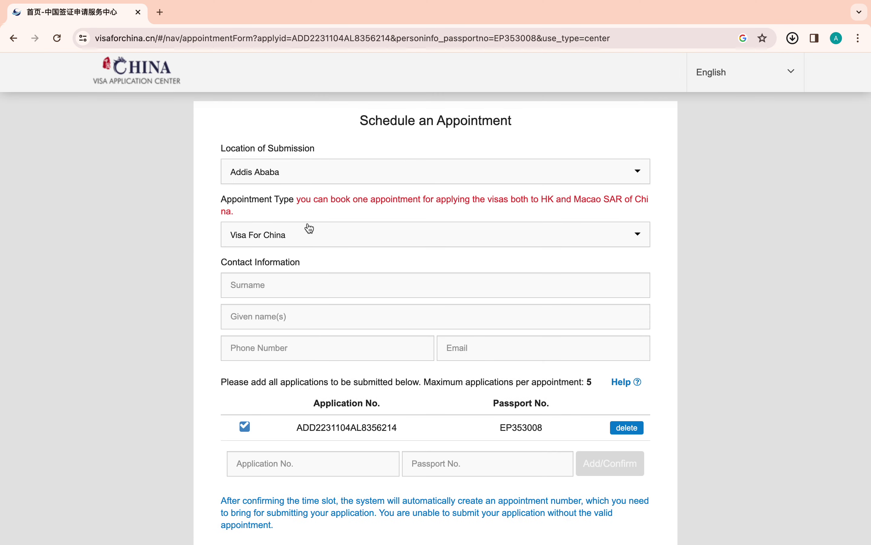
click(280, 281)
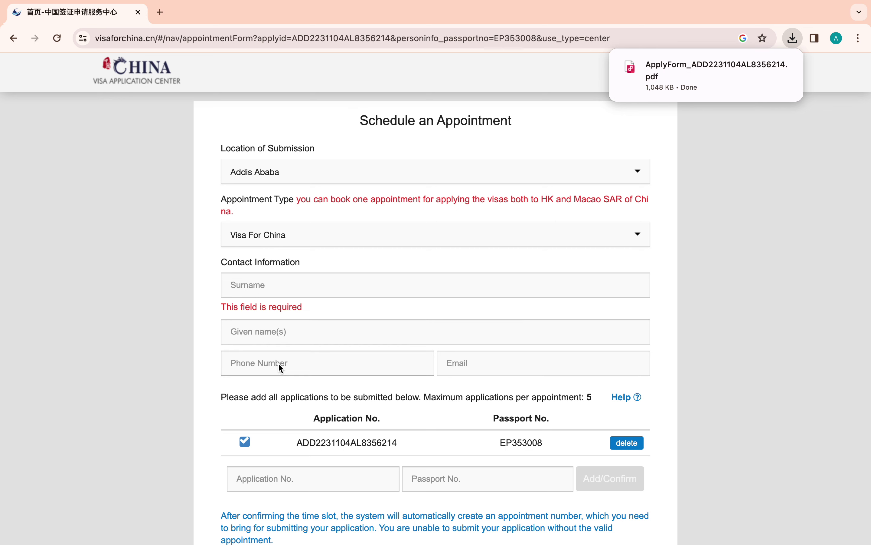
scroll(376, 426, down, 4)
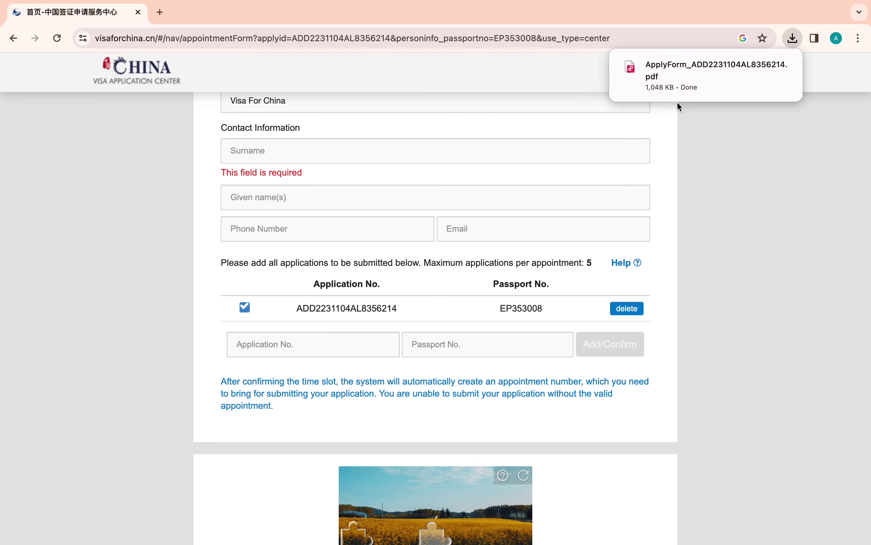
mouse_move(703, 73)
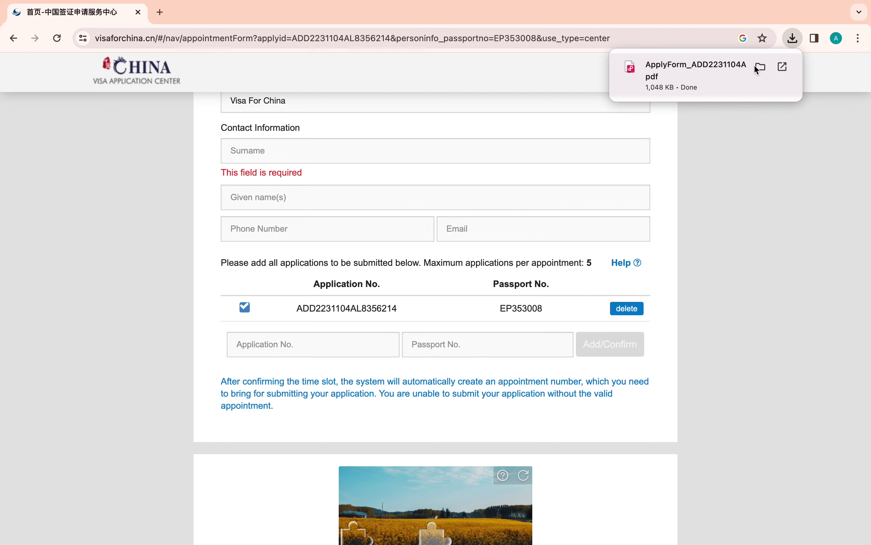
- Put away the Downloads folder, quit VideoPad discarding changes, and return to Chrome's appointment form
click(761, 68)
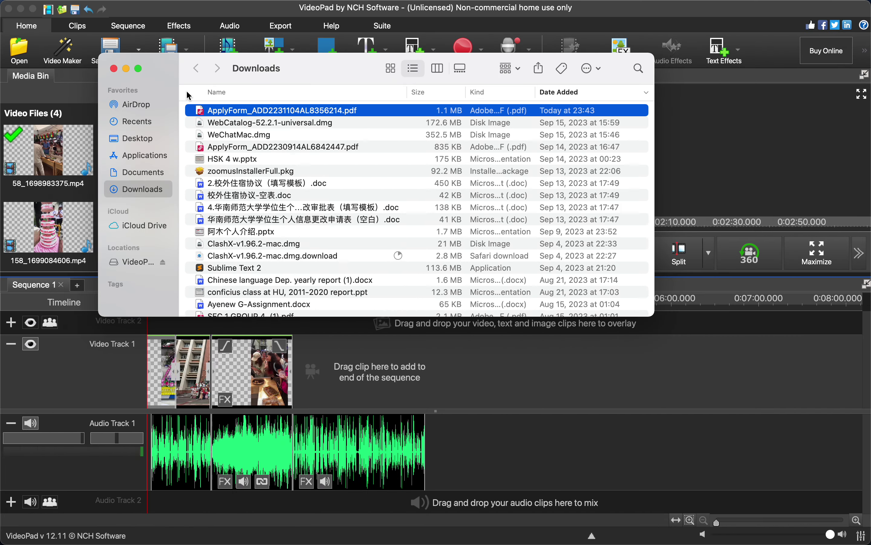
click(125, 68)
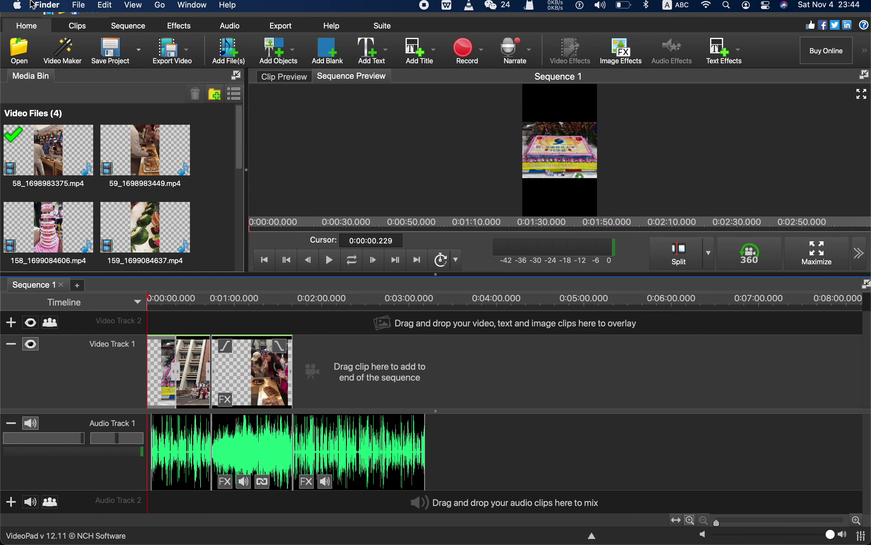
click(8, 8)
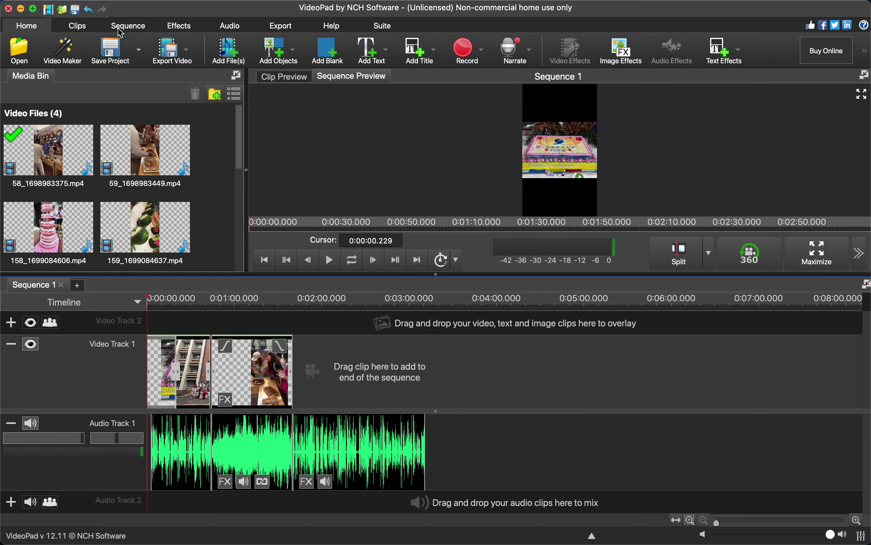
click(442, 230)
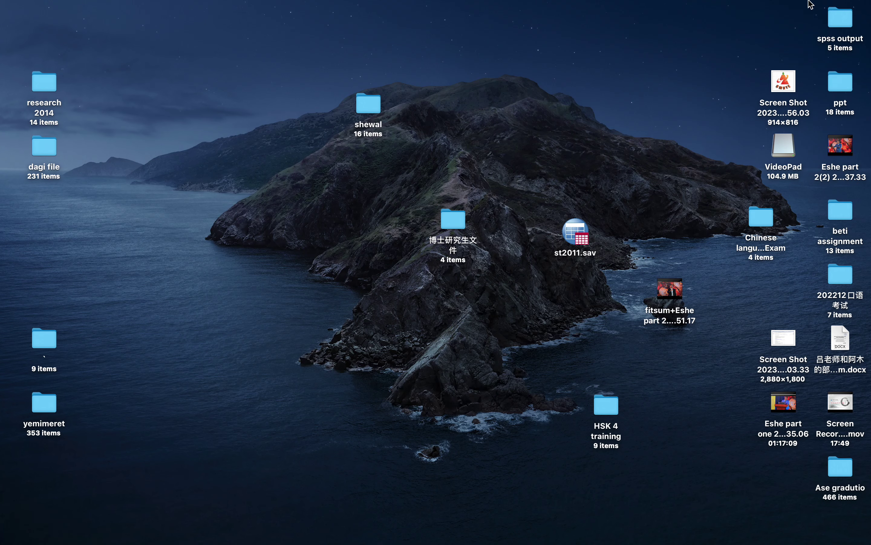
mouse_move(8, 544)
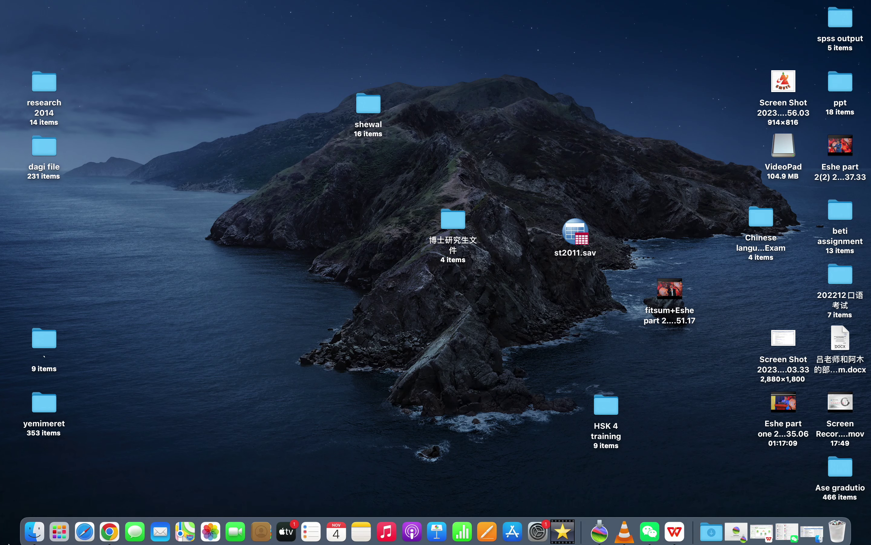
click(110, 530)
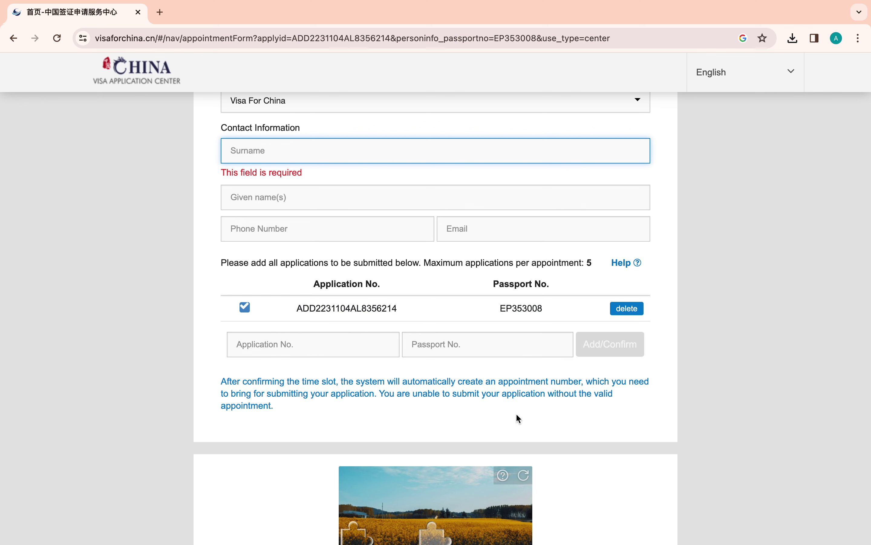
- Copy the listed application number into the new row's Application No. field
scroll(516, 413, down, 3)
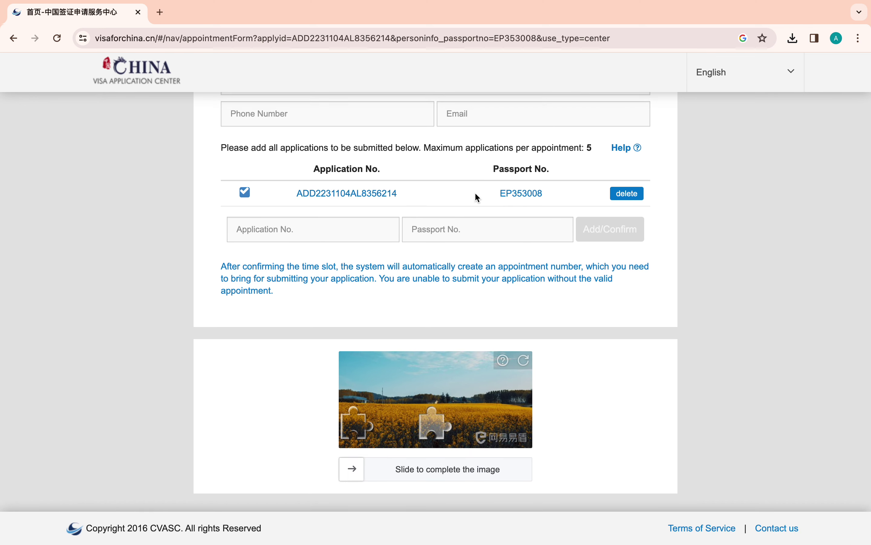
drag(408, 199, 296, 199)
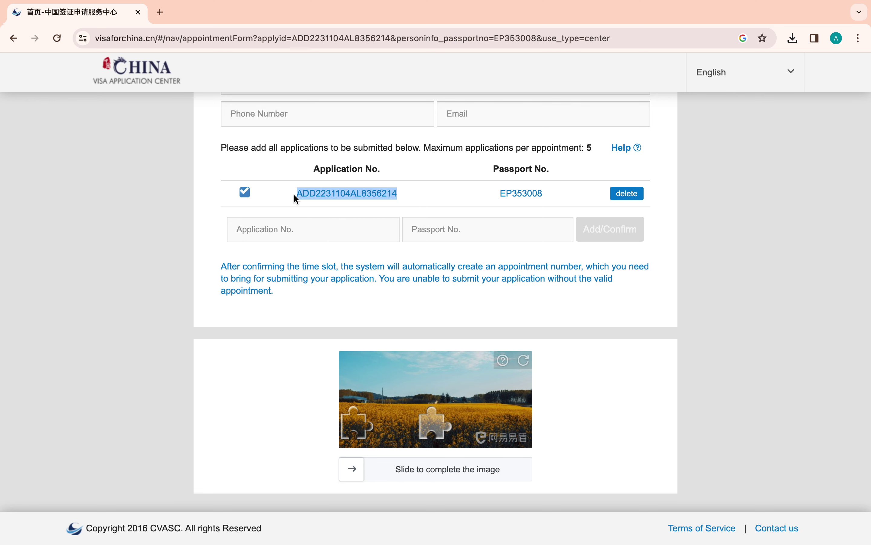
right_click(321, 196)
click(335, 218)
click(303, 227)
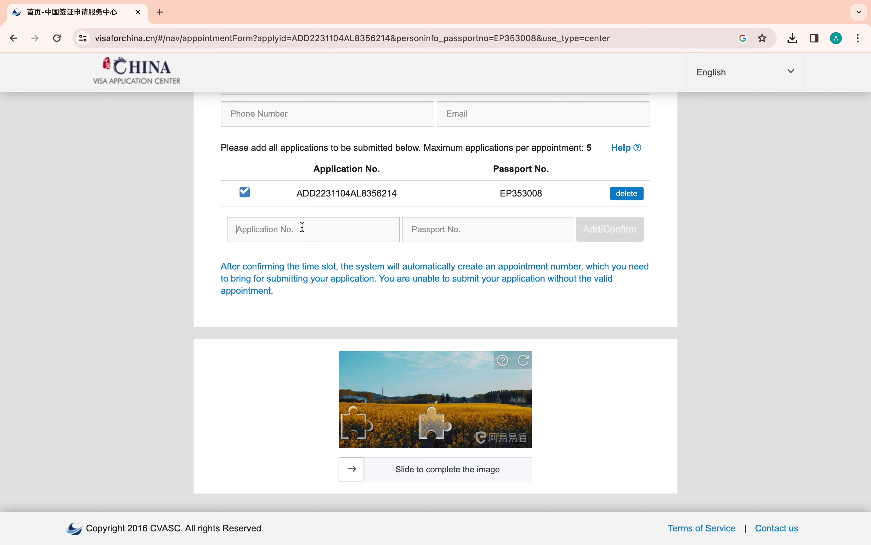
key(super+v)
- Copy the listed passport number into the Passport No. field and solve the slider puzzle
click(486, 227)
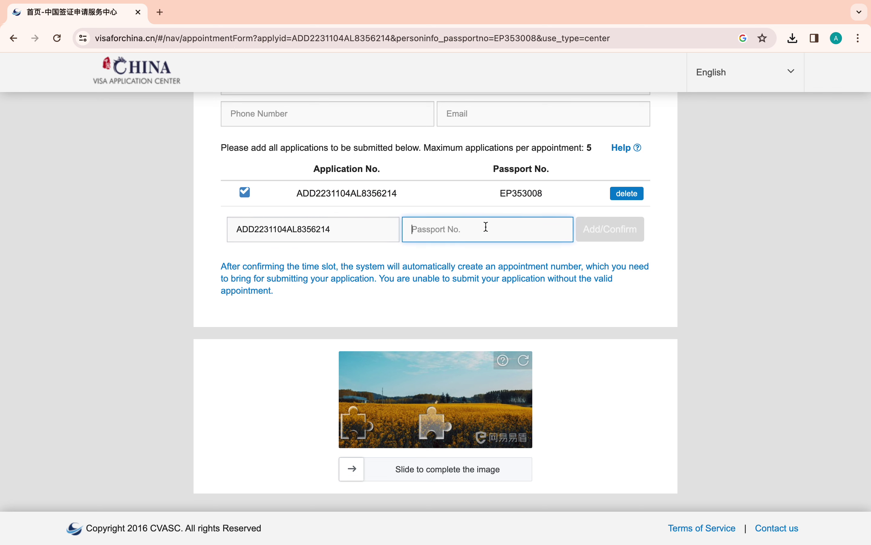
drag(547, 196, 500, 193)
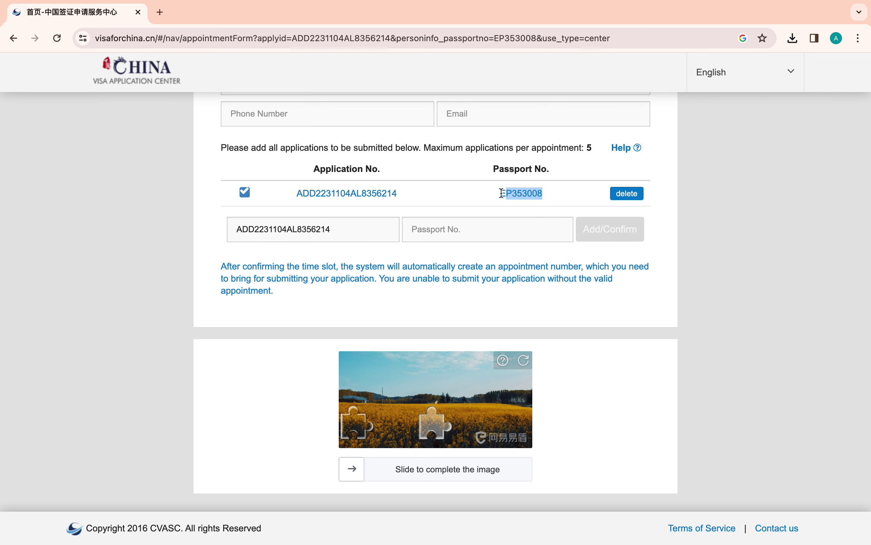
right_click(517, 197)
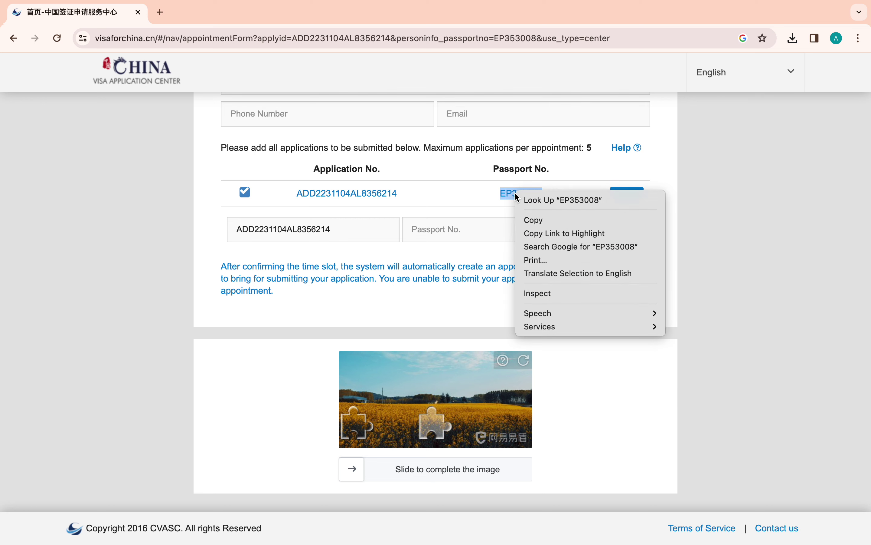
click(534, 220)
click(454, 223)
key(super+v)
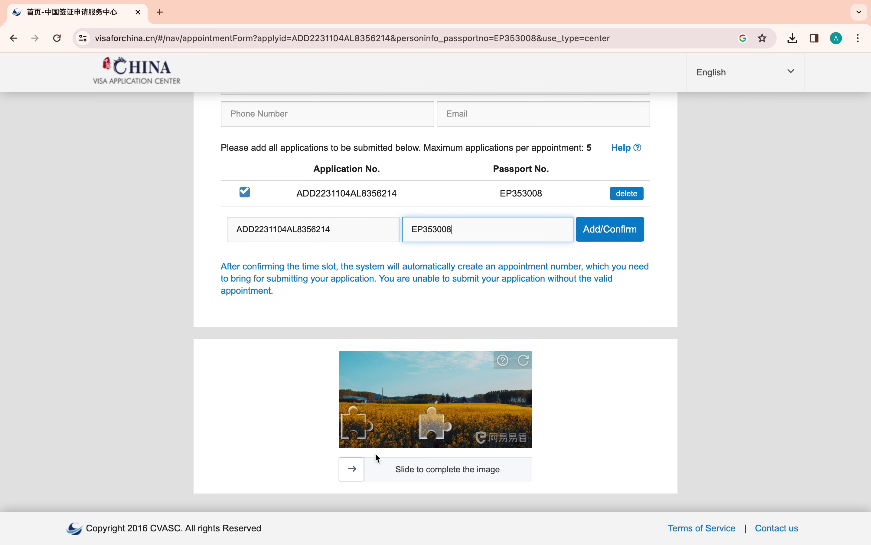
drag(364, 435, 447, 439)
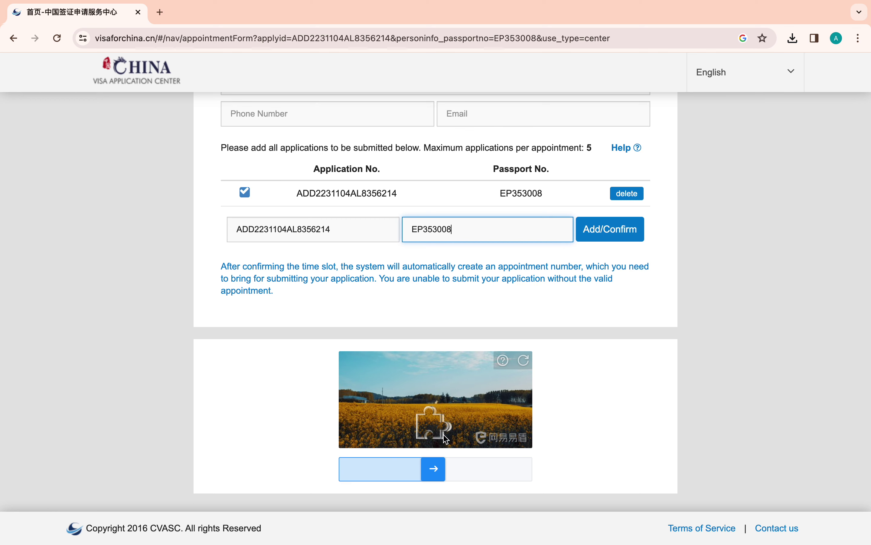
- Choose 7 November 2023 in the calendar and the 11:00~11:30 time slot
scroll(494, 405, down, 4)
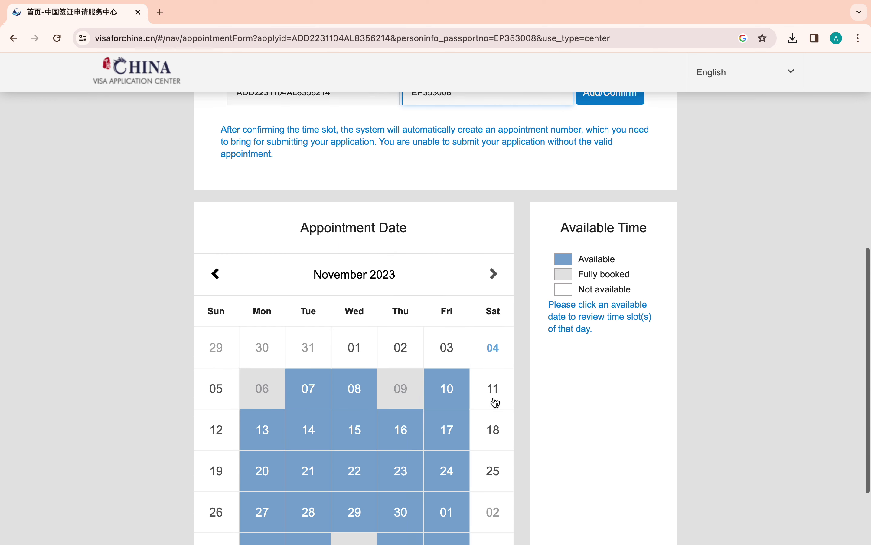
scroll(495, 402, down, 3)
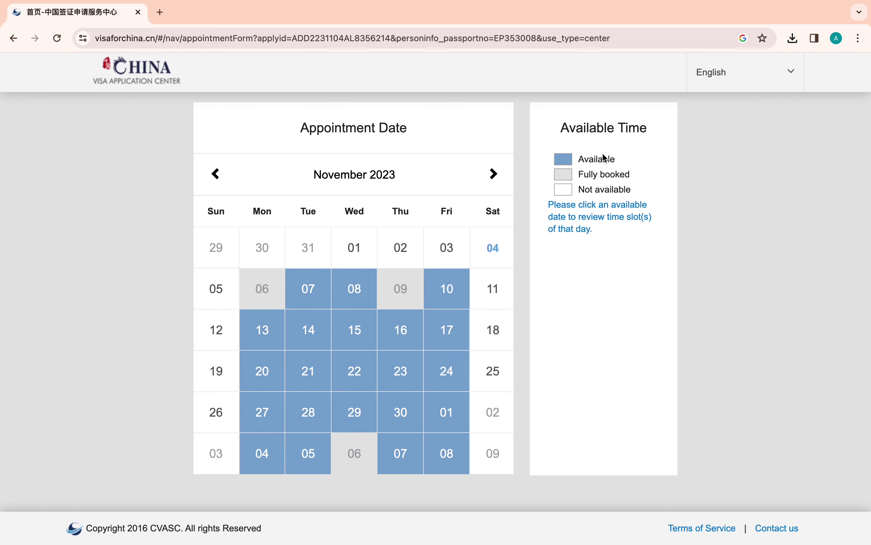
click(306, 293)
click(316, 297)
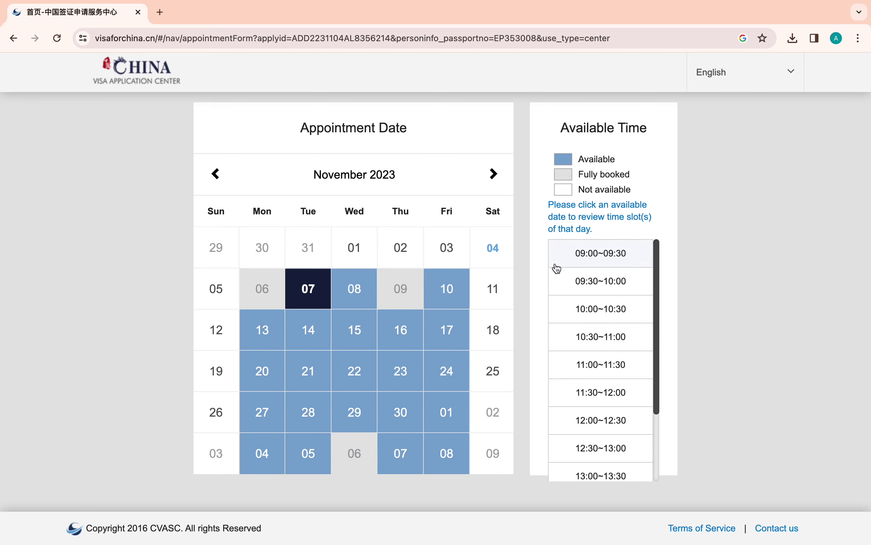
click(643, 374)
scroll(645, 380, down, 3)
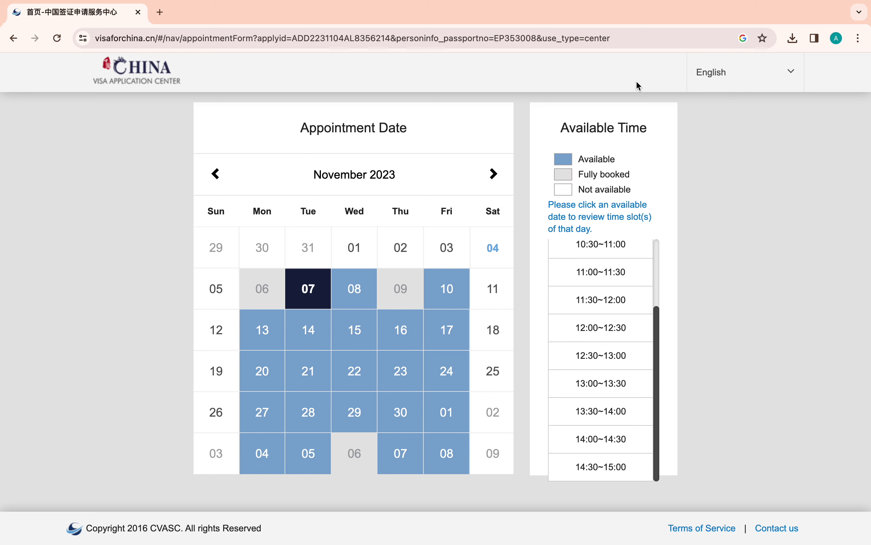
mouse_move(557, 3)
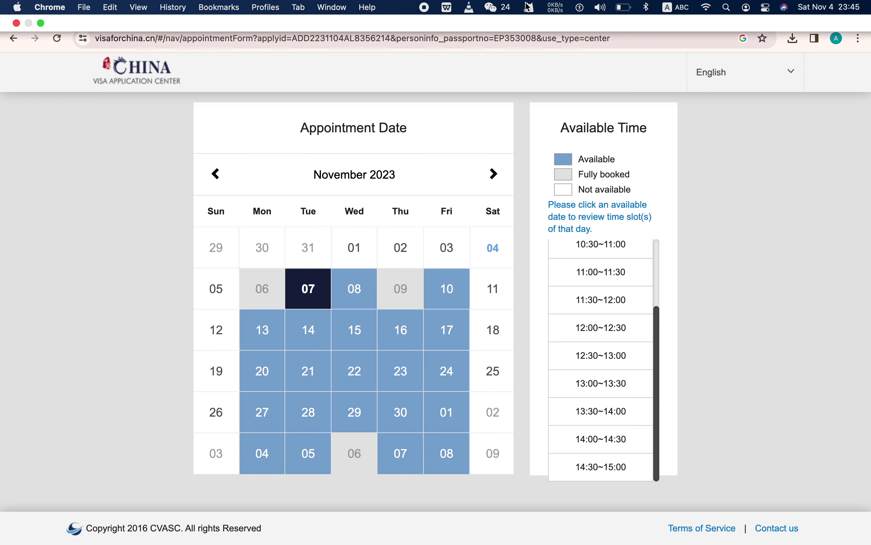